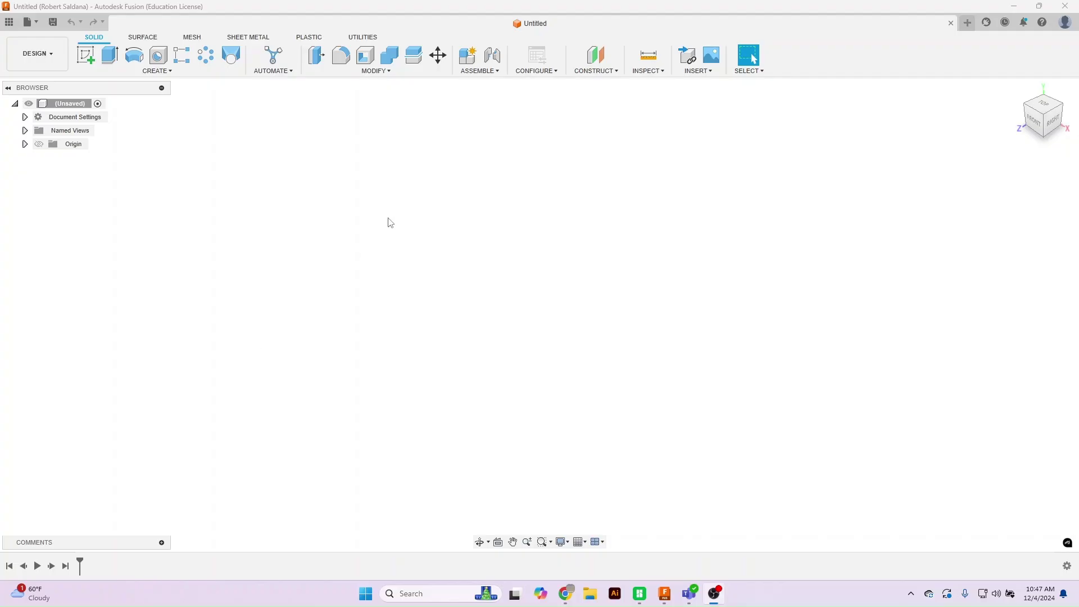
# - Check the unit type in the document settings and close the unit dialog
pyautogui.click(24, 117)
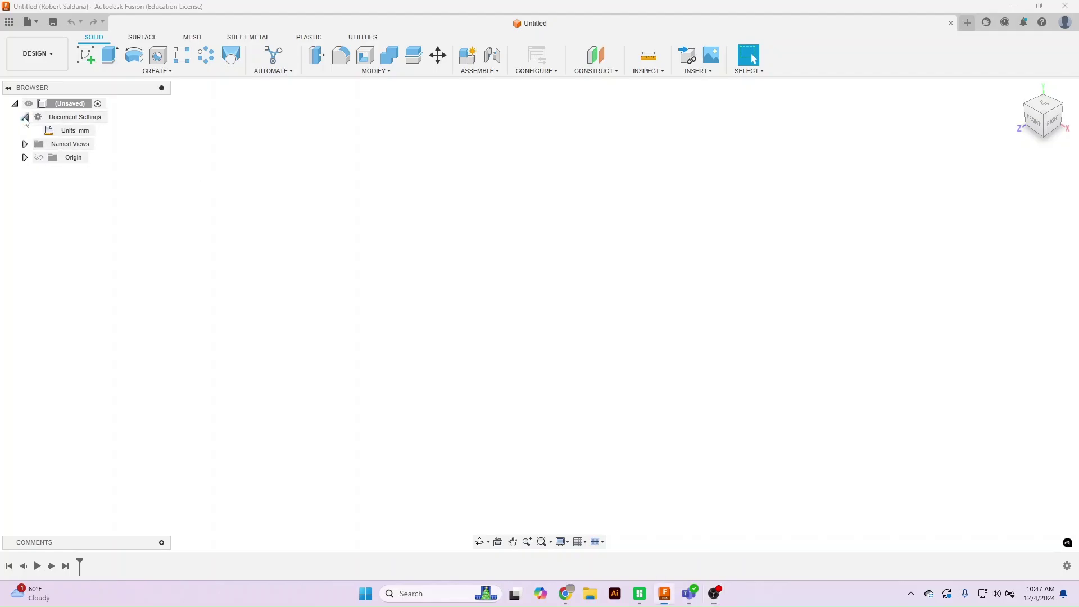
pyautogui.click(102, 131)
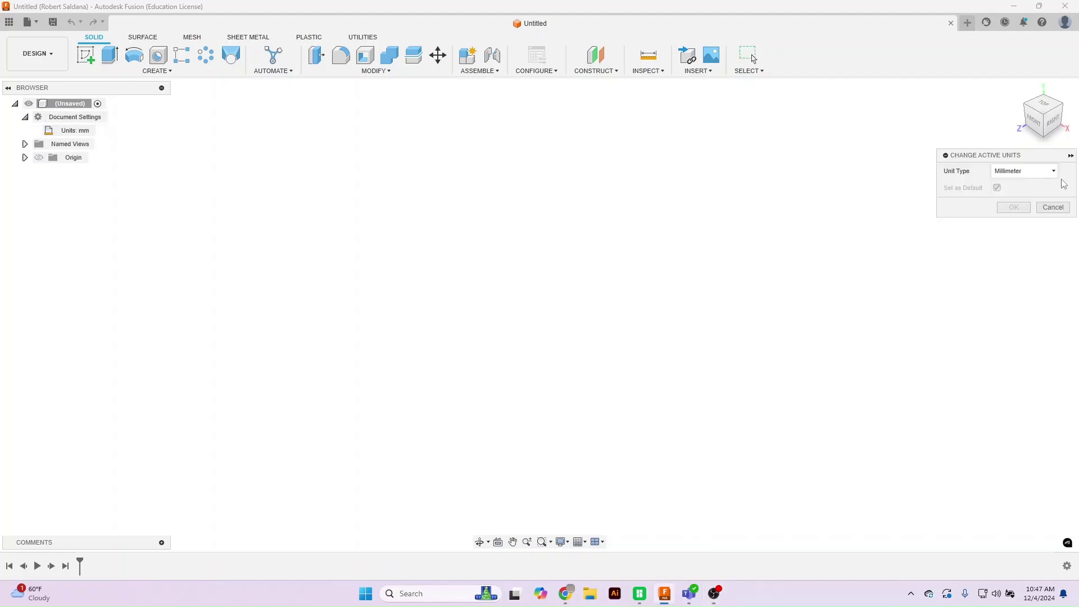
pyautogui.click(1052, 208)
# - Orient the view to the front face and set the current view as Front
pyautogui.click(1036, 121)
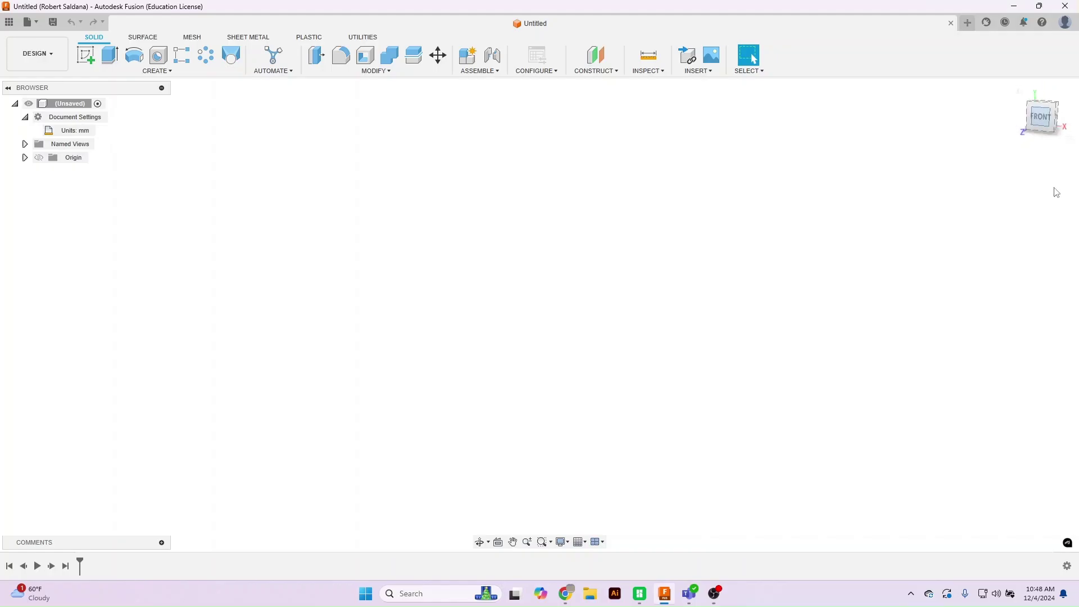
pyautogui.rightClick(1046, 116)
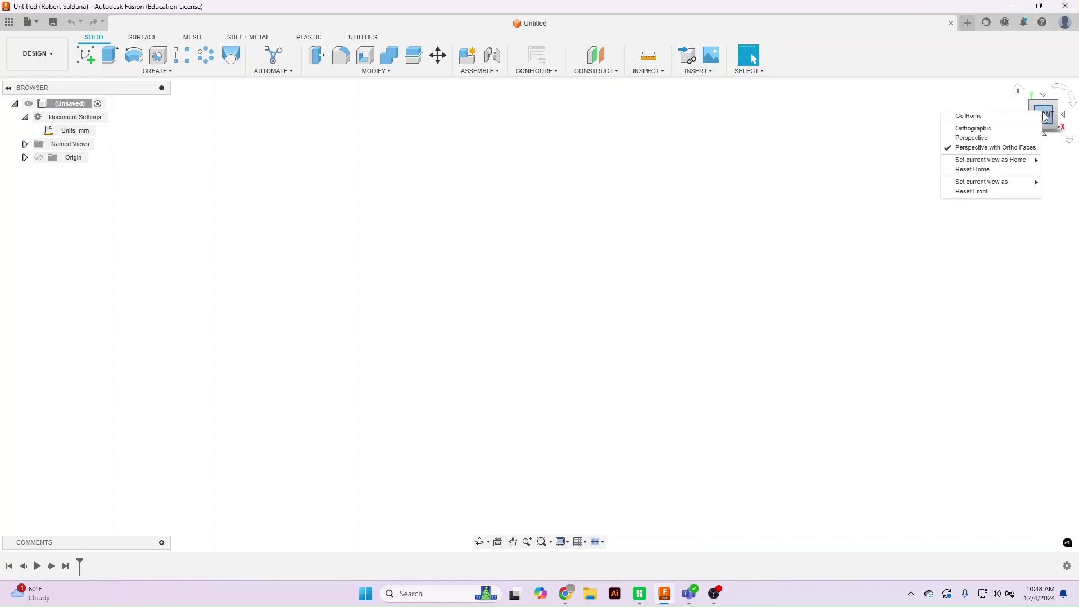
pyautogui.moveTo(1006, 181)
pyautogui.click(914, 183)
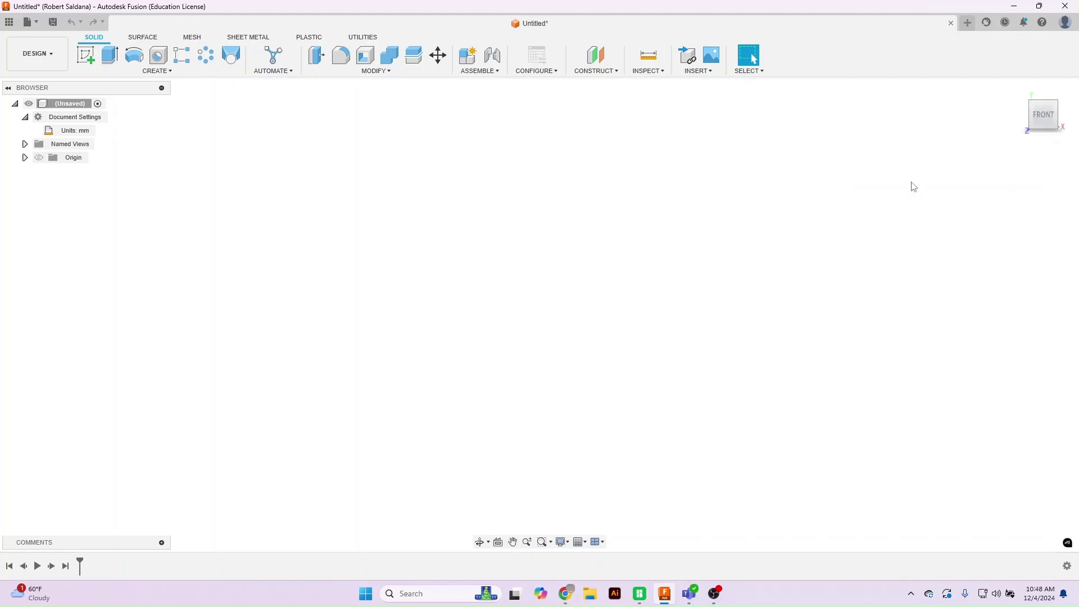
# - Turn the view to the top-front-right corner and set it as Home with Fit to View
pyautogui.click(1042, 120)
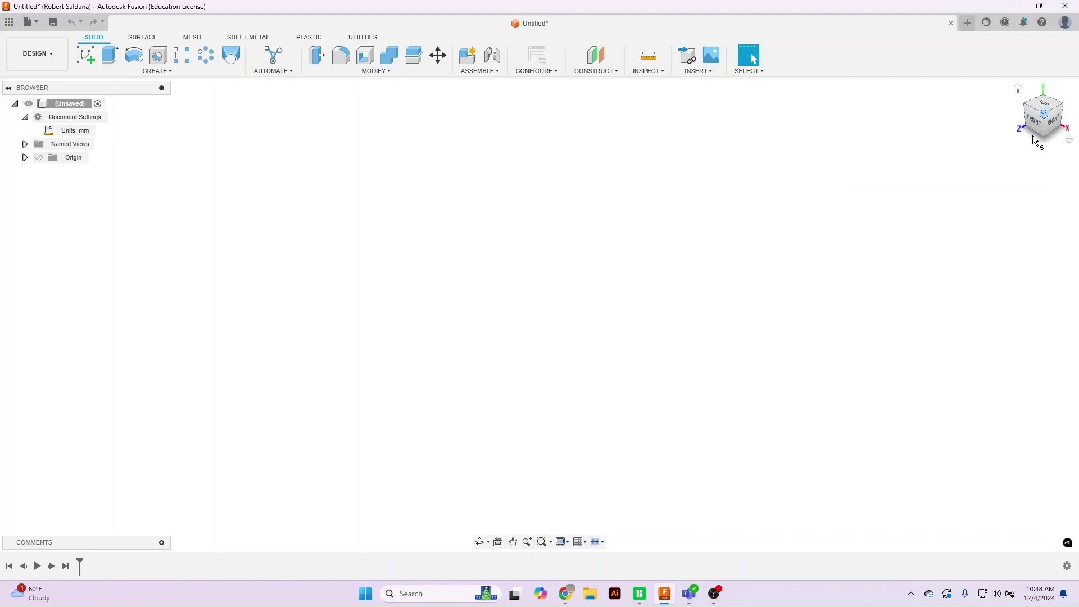
pyautogui.rightClick(1042, 121)
pyautogui.moveTo(996, 164)
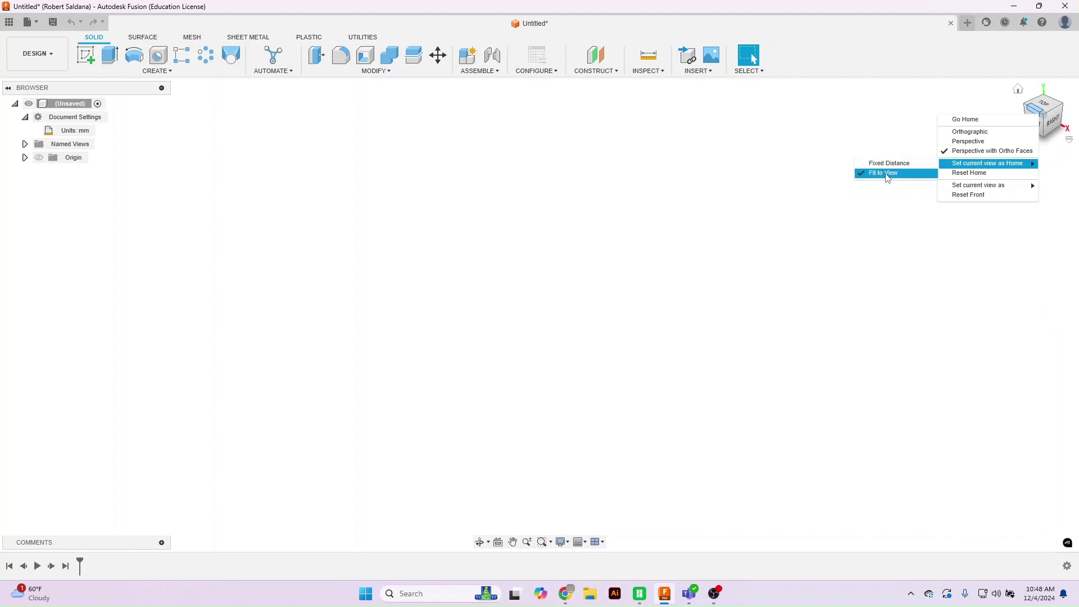
pyautogui.click(886, 173)
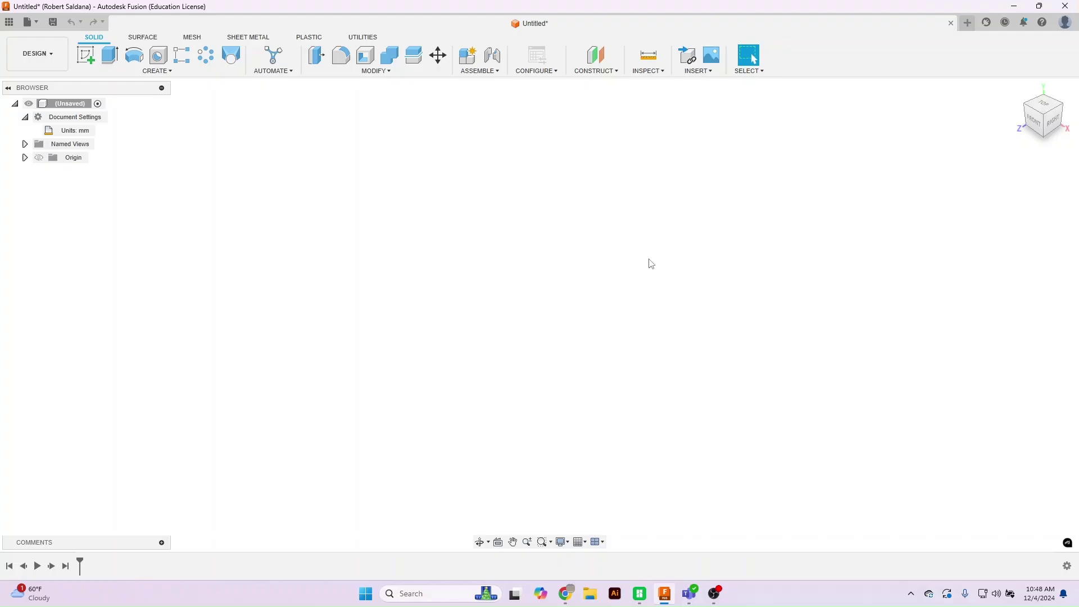
# - Sketch a stepped line chain on the front plane from the origin: about 56 mm right, 39 mm up, 50 mm right and 27 mm down
pyautogui.click(85, 54)
pyautogui.click(573, 289)
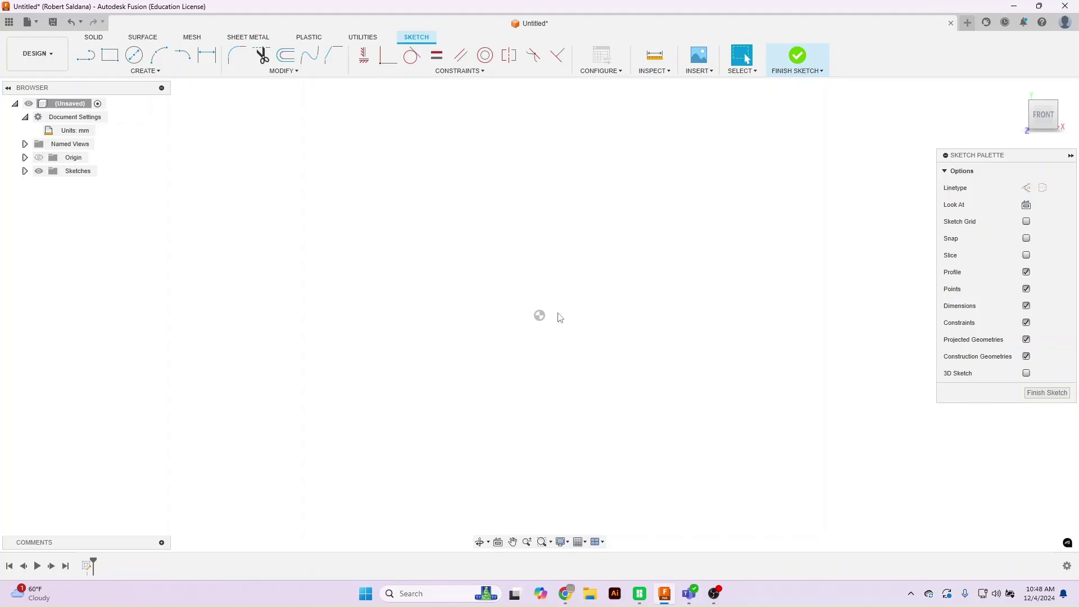
pyautogui.click(84, 57)
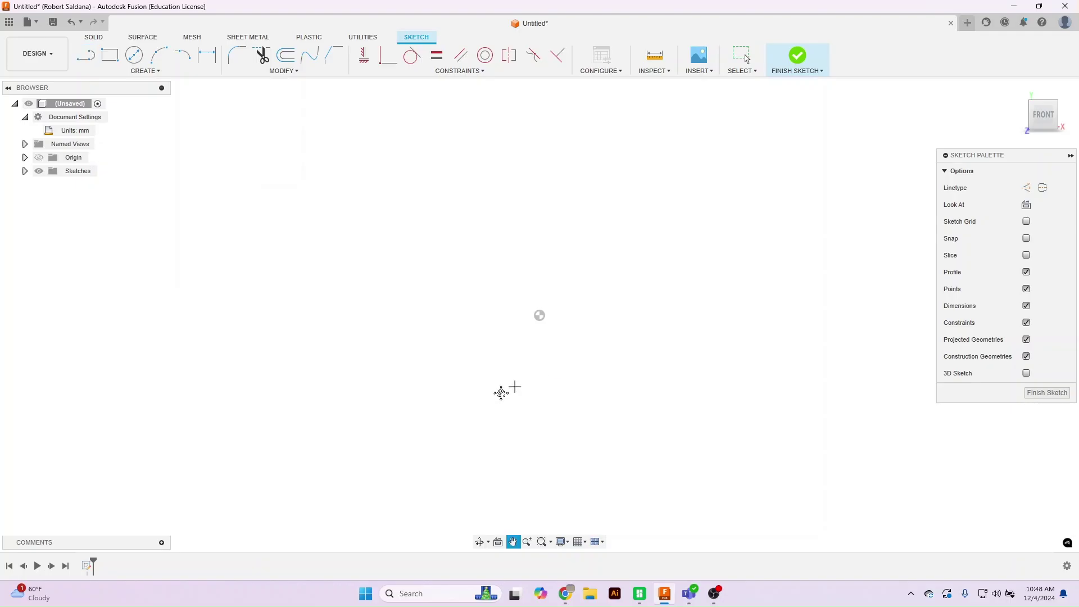
pyautogui.click(297, 402)
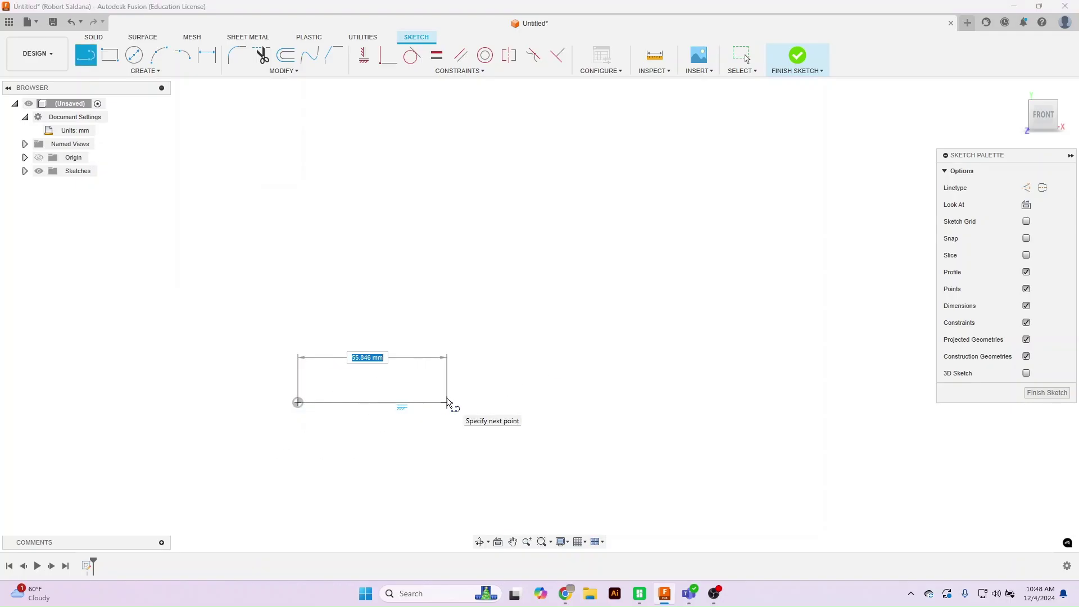
pyautogui.click(445, 402)
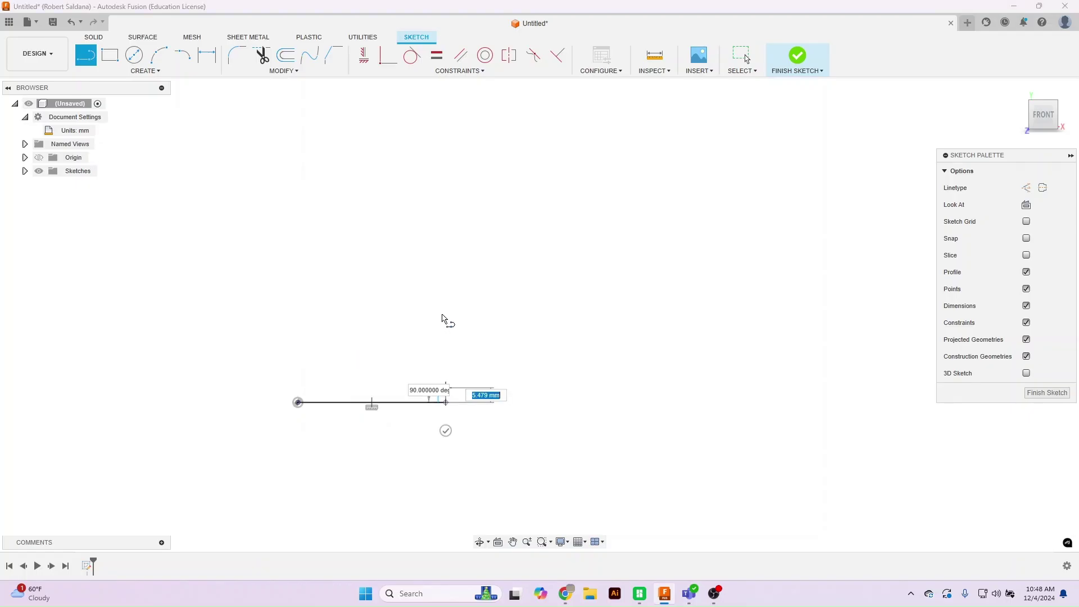
pyautogui.click(446, 298)
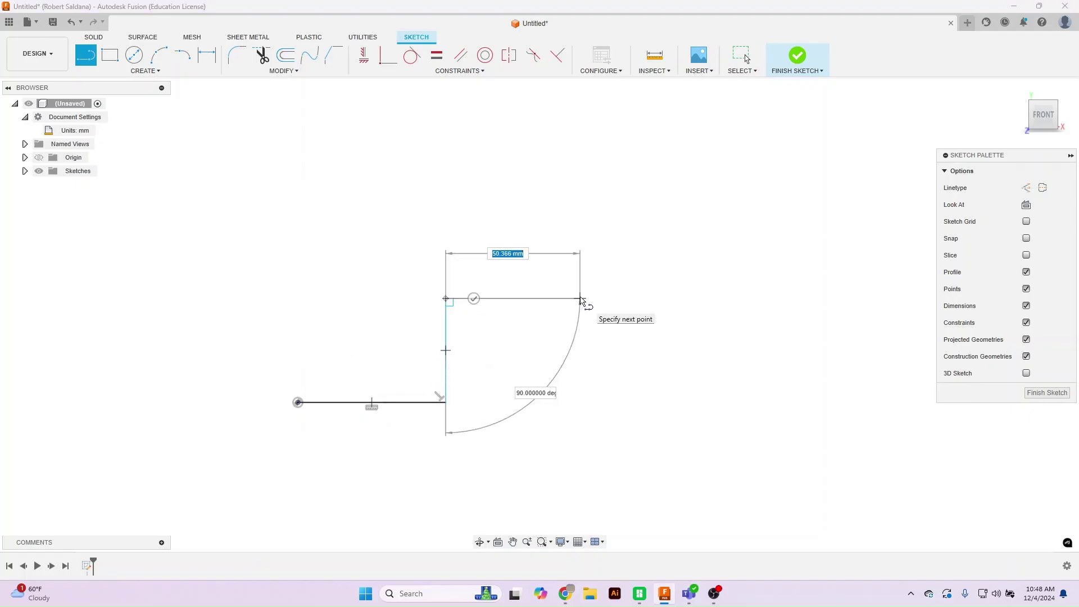
pyautogui.click(580, 298)
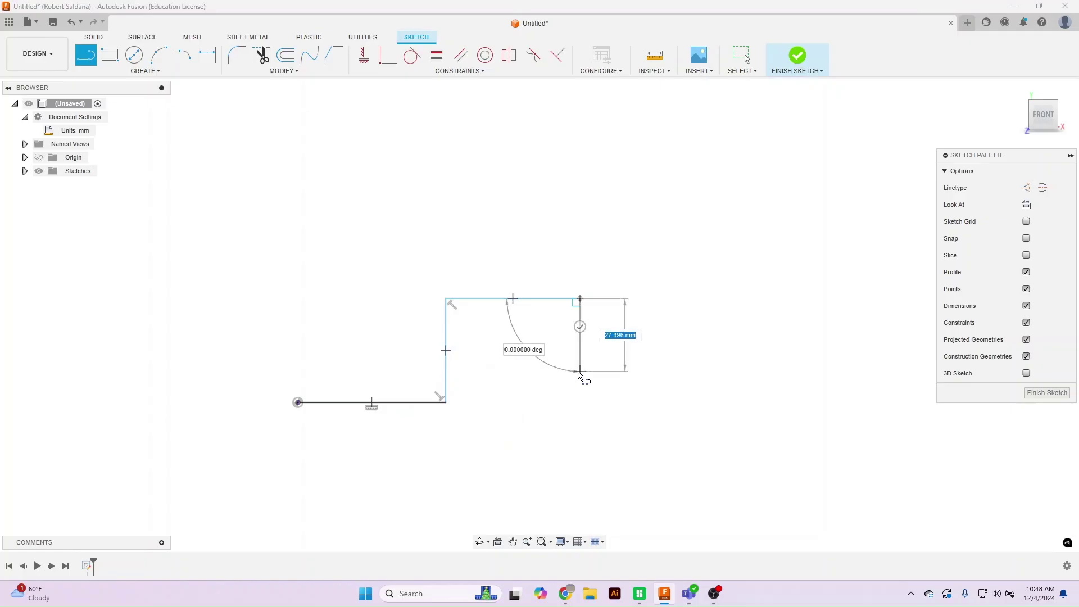
pyautogui.click(580, 372)
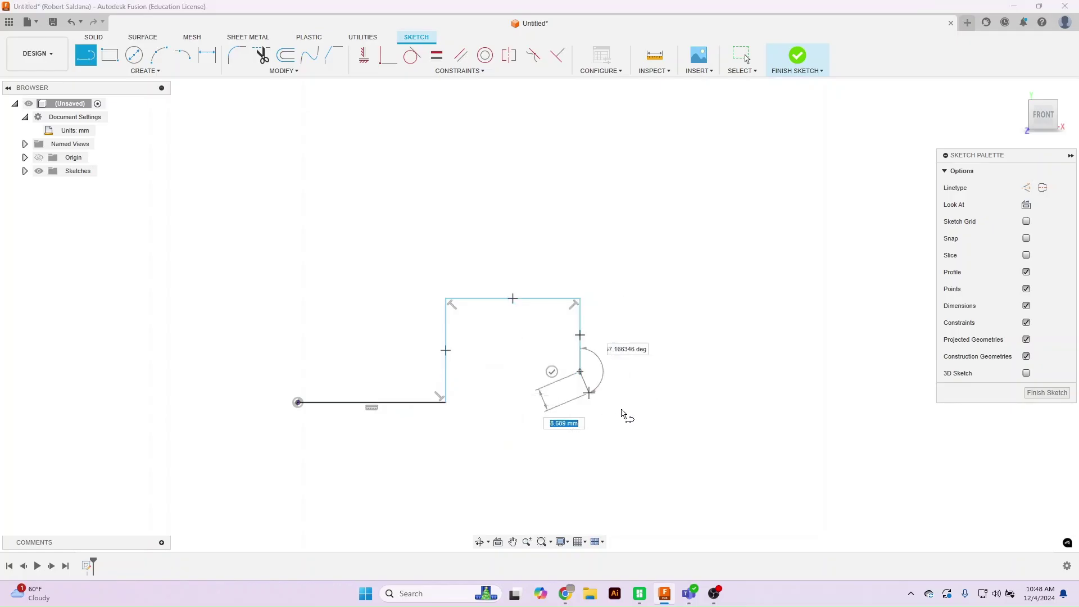
pyautogui.press('Escape')
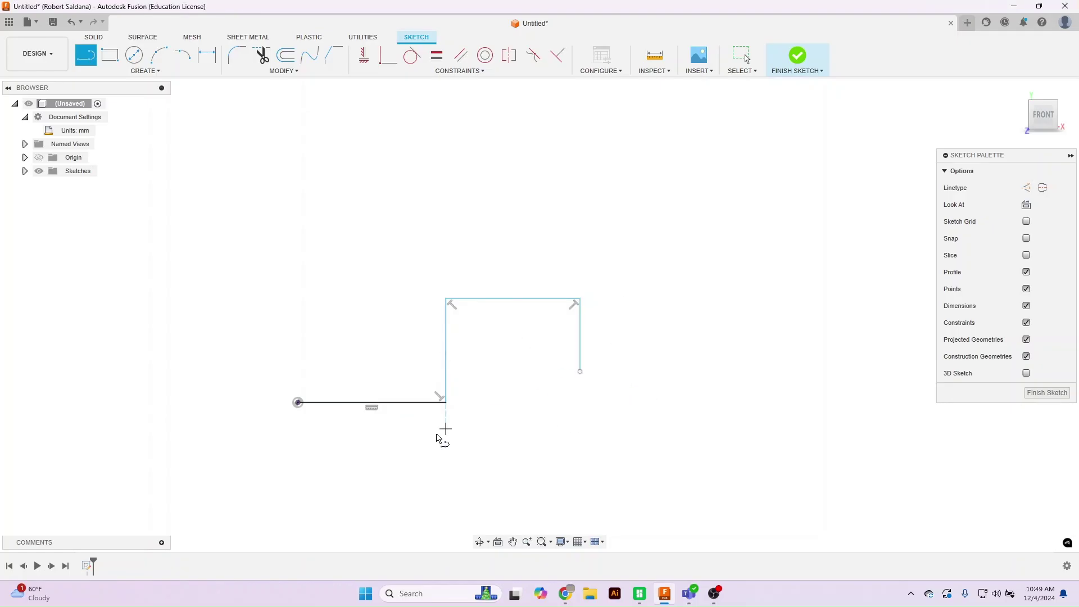
# - Dimension the lower horizontal line at 66 mm, placing the dimension below it
pyautogui.press('d')
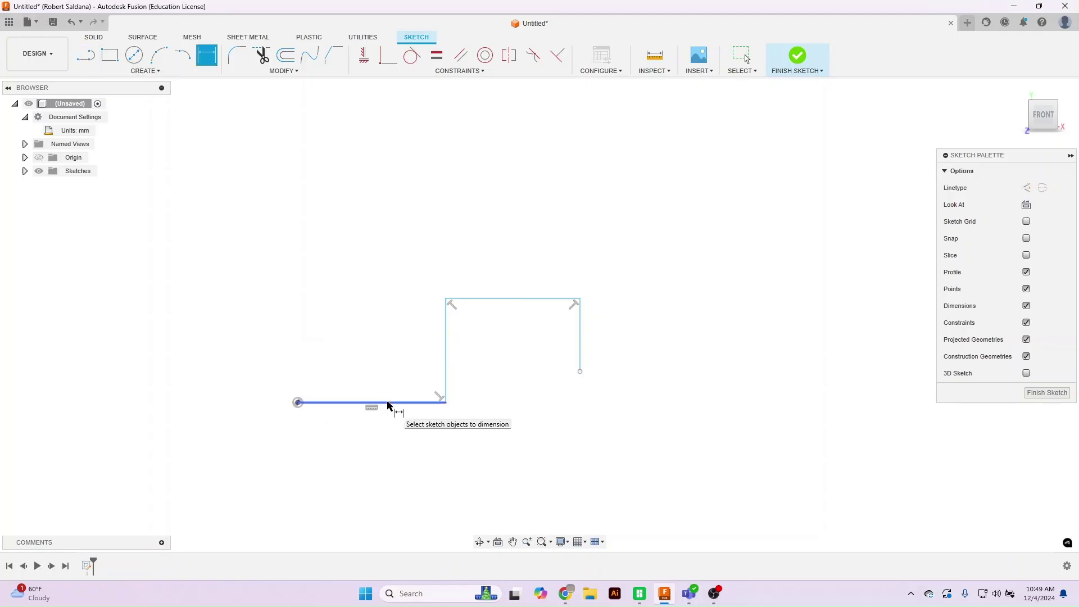
pyautogui.click(388, 403)
pyautogui.click(385, 445)
pyautogui.write('66')
pyautogui.press('Return')
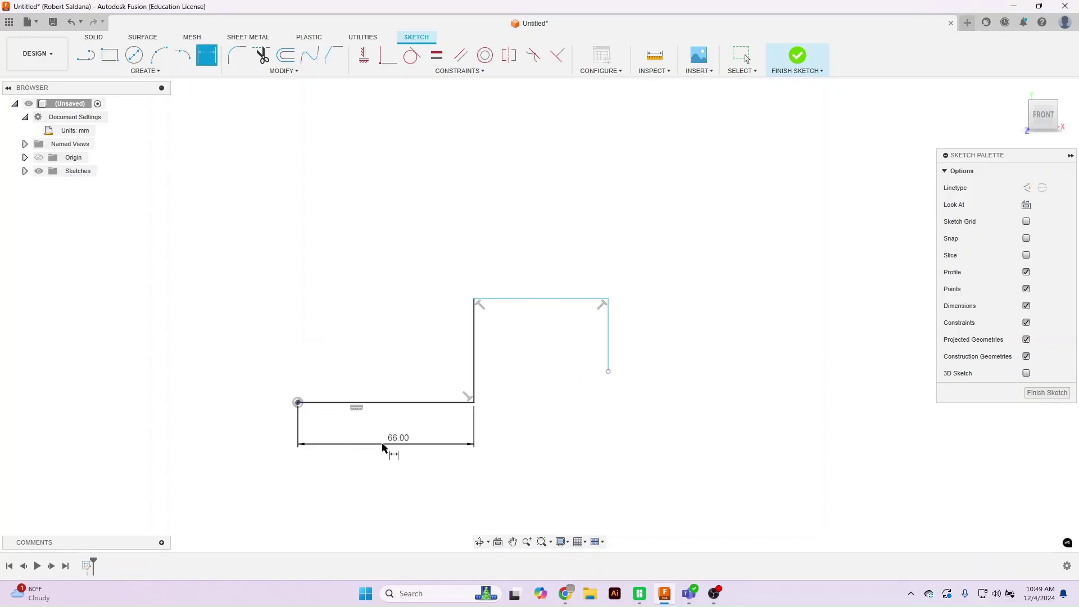
# - Dimension the short right-hand vertical line at 50 mm
pyautogui.click(475, 369)
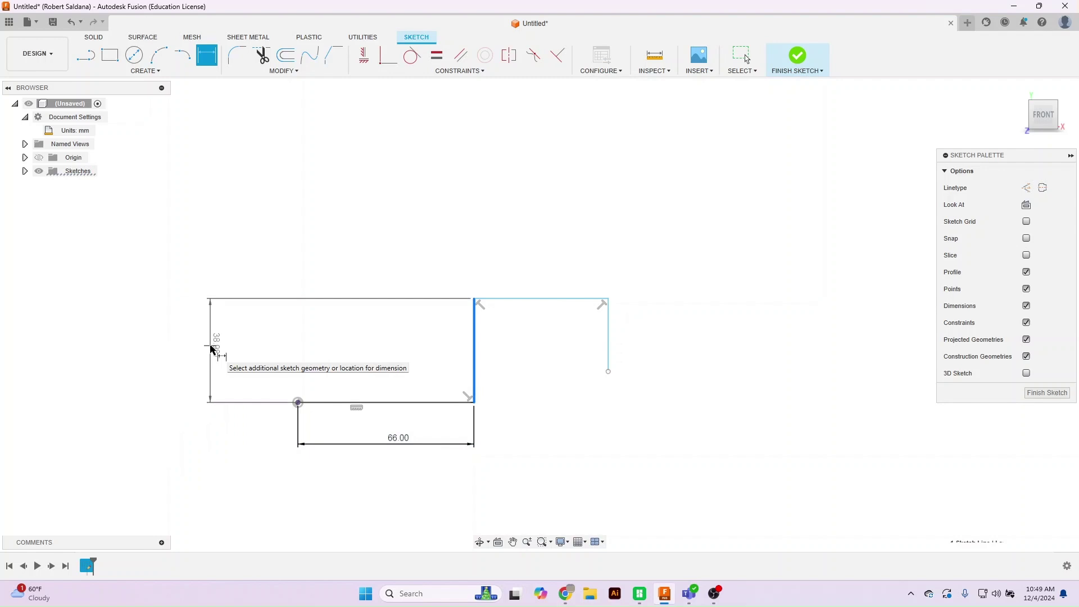
pyautogui.press('Escape')
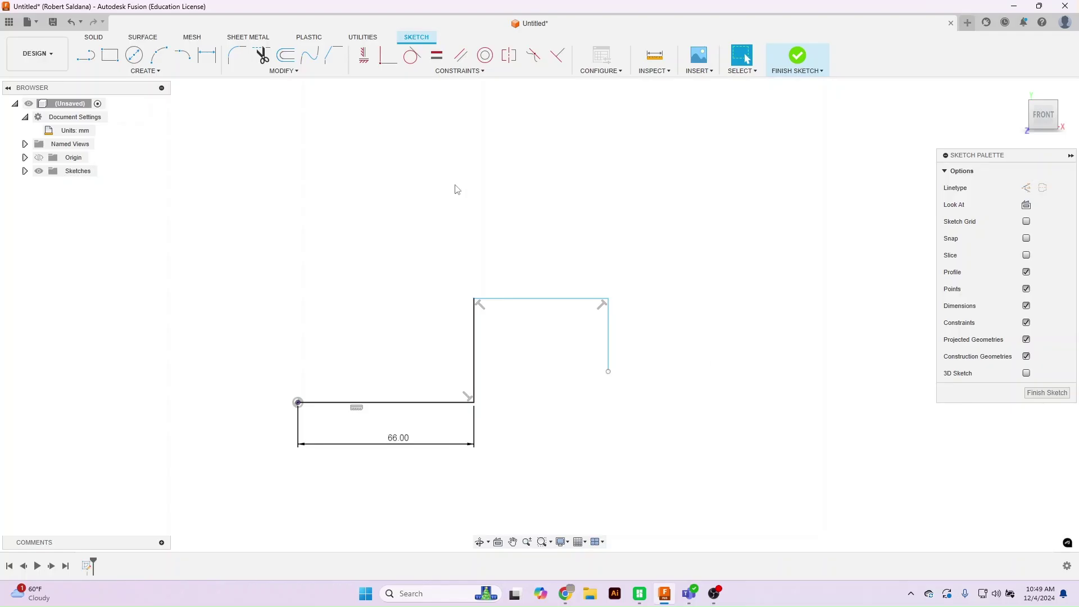
pyautogui.click(207, 60)
pyautogui.click(608, 336)
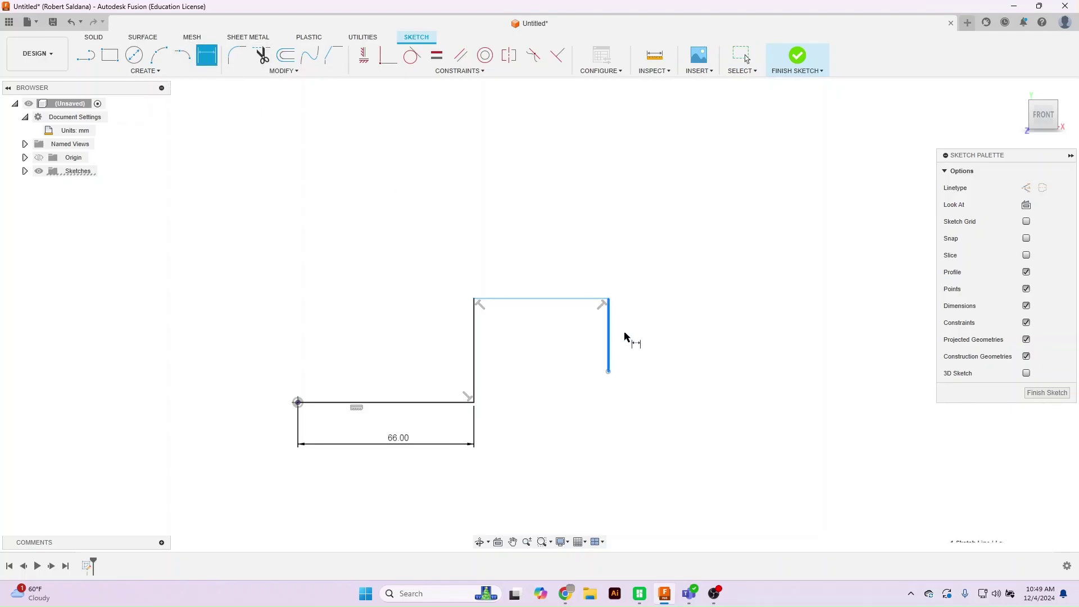
pyautogui.click(688, 340)
pyautogui.write('50')
pyautogui.press('Return')
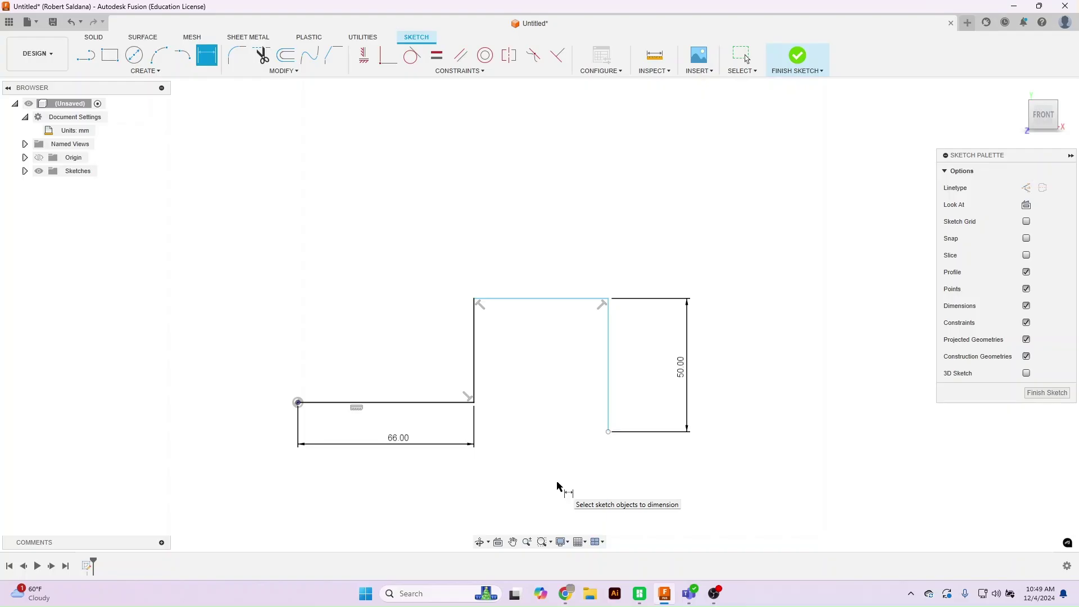
# - Set the lower horizontal line's length to 54 mm
pyautogui.doubleClick(419, 443)
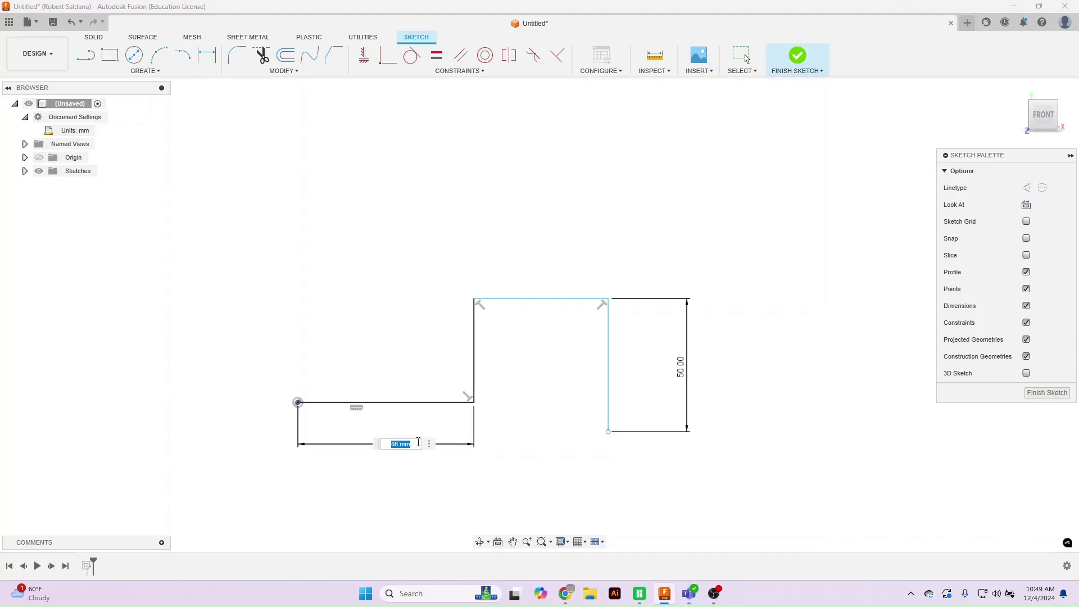
pyautogui.write('54')
pyautogui.press('Return')
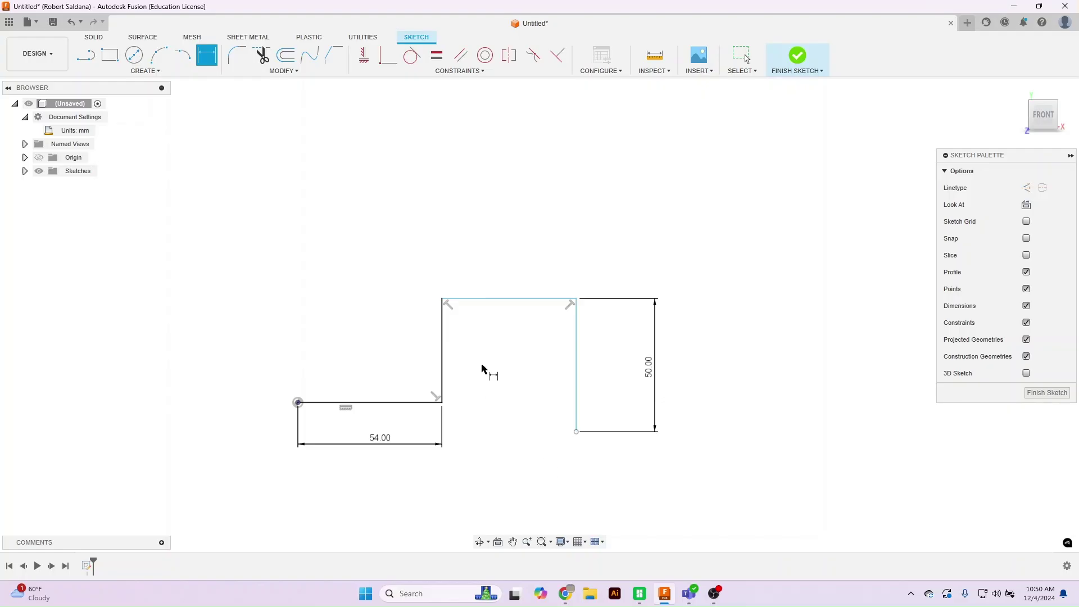
# - Dimension the middle vertical line at 62 mm, placing the dimension on the profile's left side
pyautogui.click(442, 342)
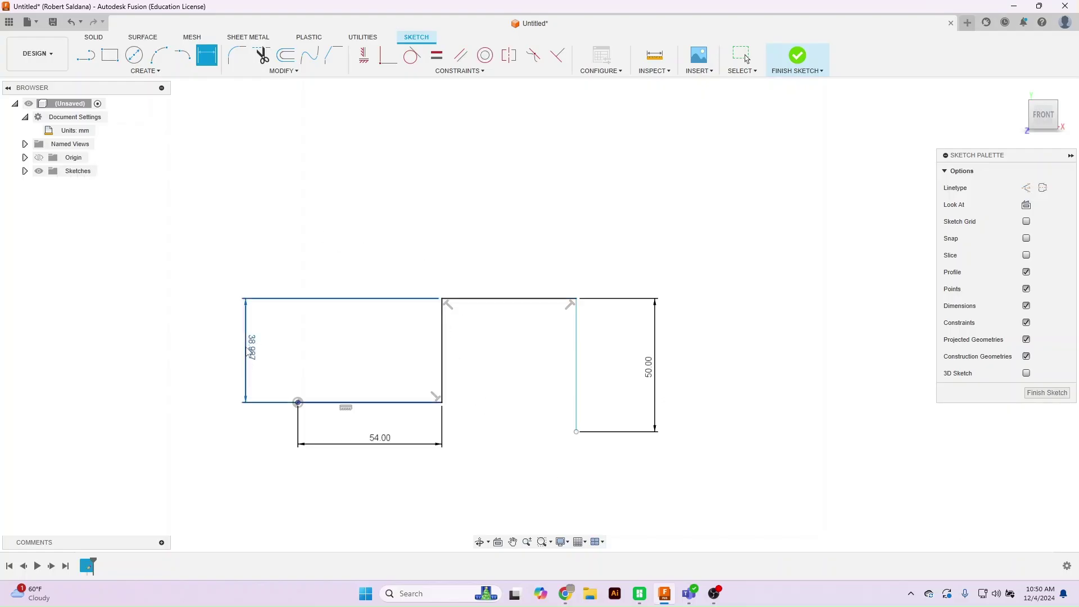
pyautogui.click(247, 349)
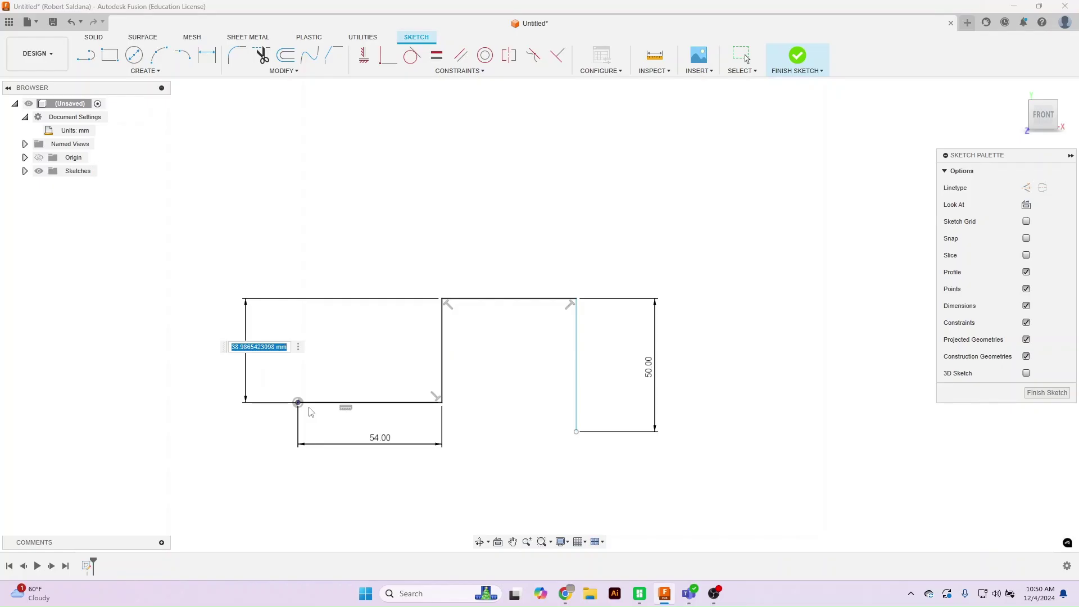
pyautogui.write('62')
pyautogui.press('Return')
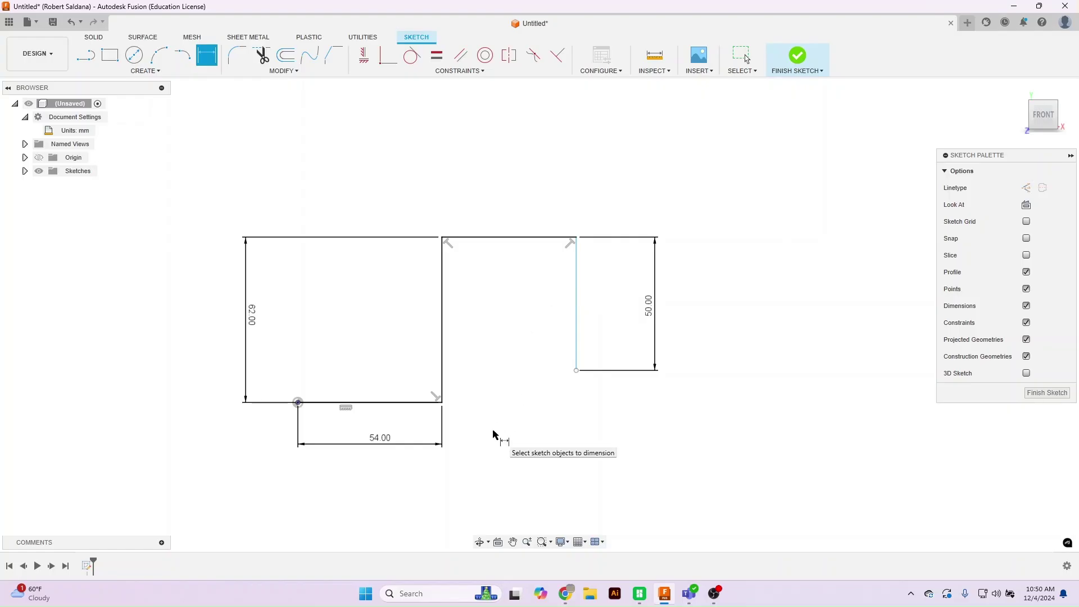
# - Dimension the overall width from the origin to the right vertical line at 120 mm
pyautogui.click(298, 403)
pyautogui.click(577, 337)
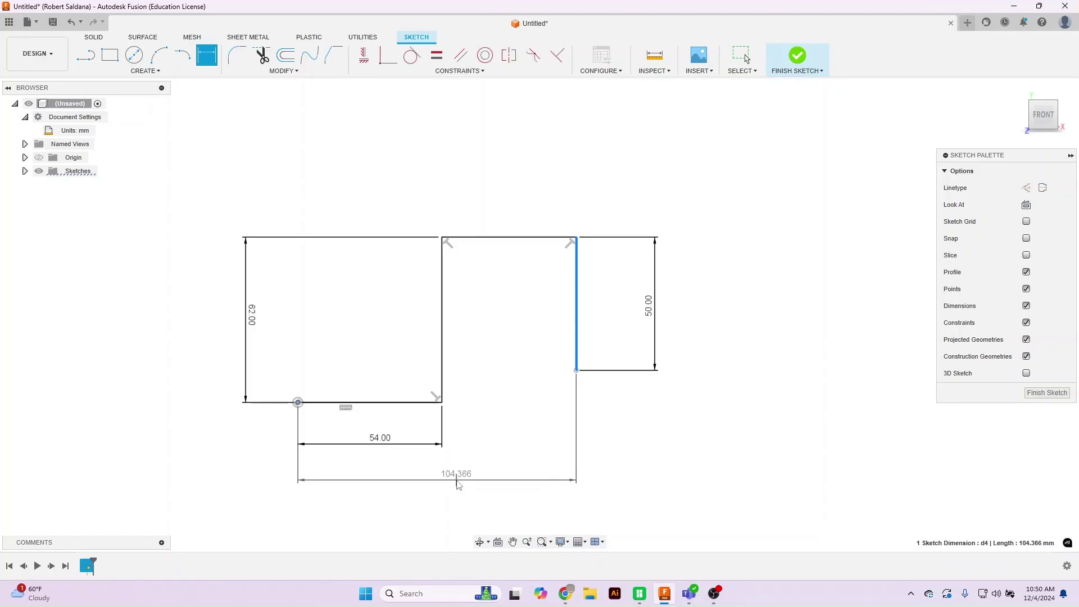
pyautogui.click(458, 481)
pyautogui.write('120')
pyautogui.press('Return')
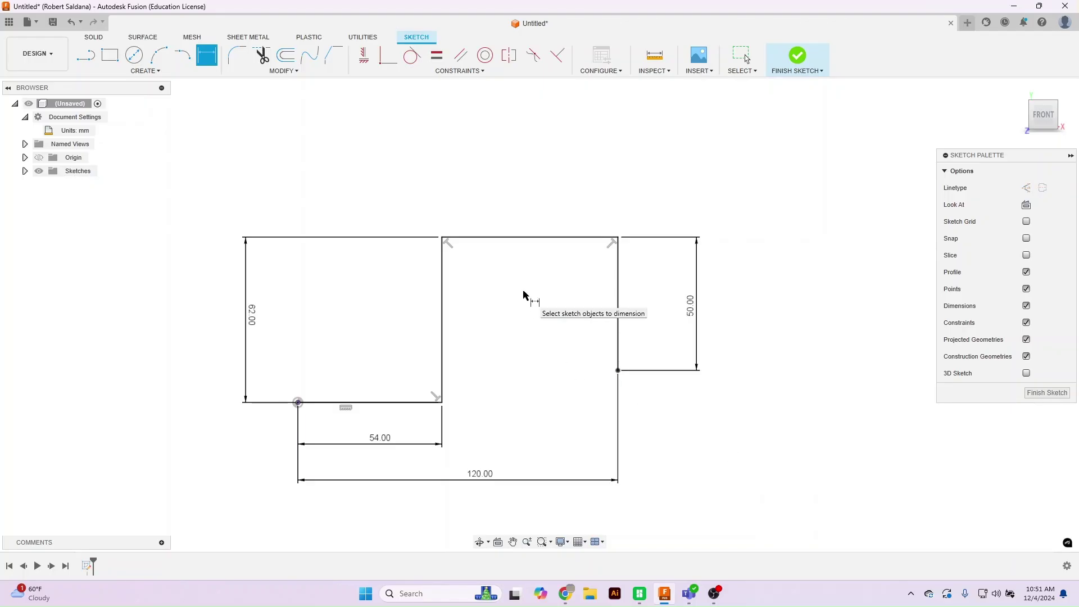
# - Offset the whole line chain by 12 mm toward the inside and below the profile
pyautogui.click(285, 55)
pyautogui.click(442, 289)
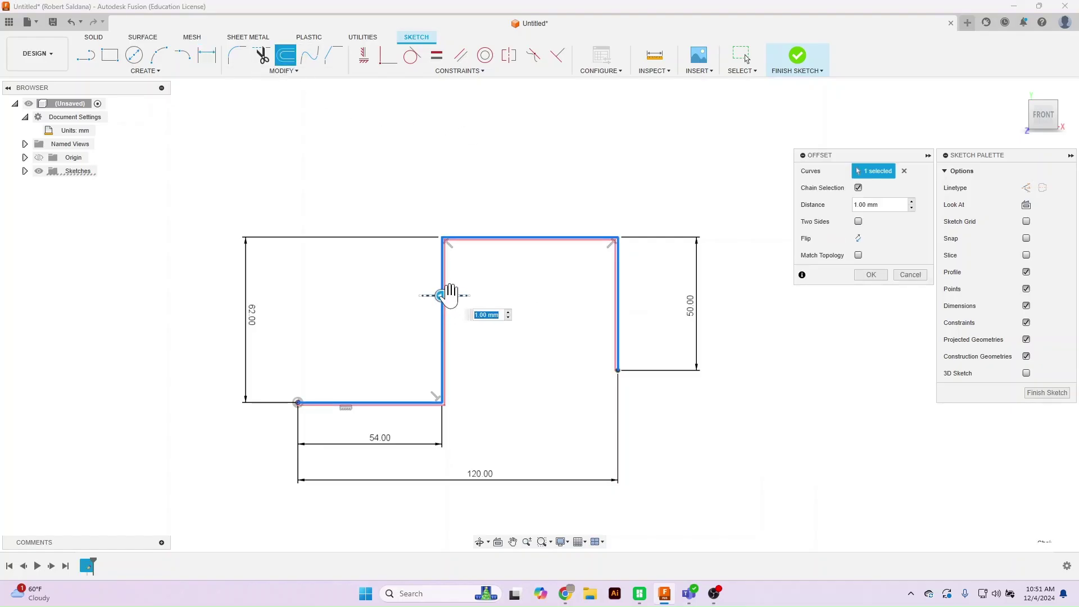
pyautogui.moveTo(458, 301); pyautogui.dragTo(466, 304)
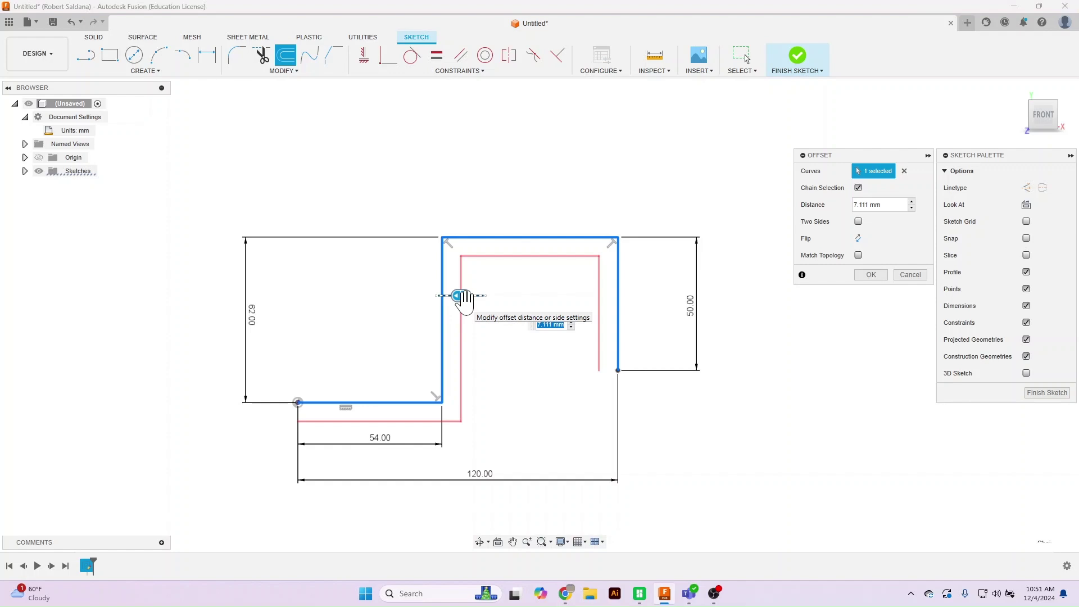
pyautogui.write('12')
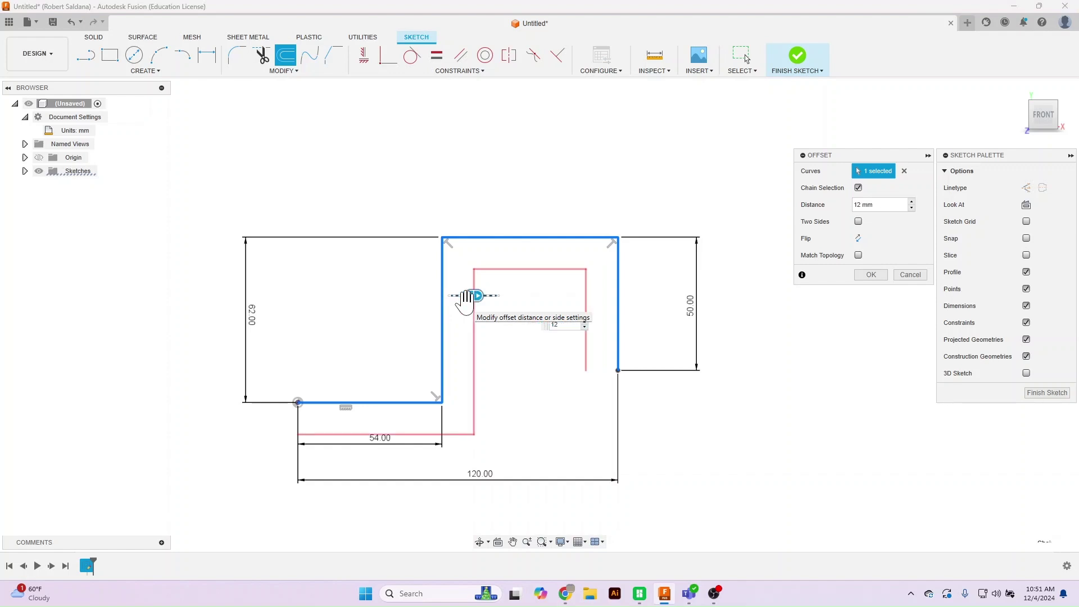
pyautogui.press('Return')
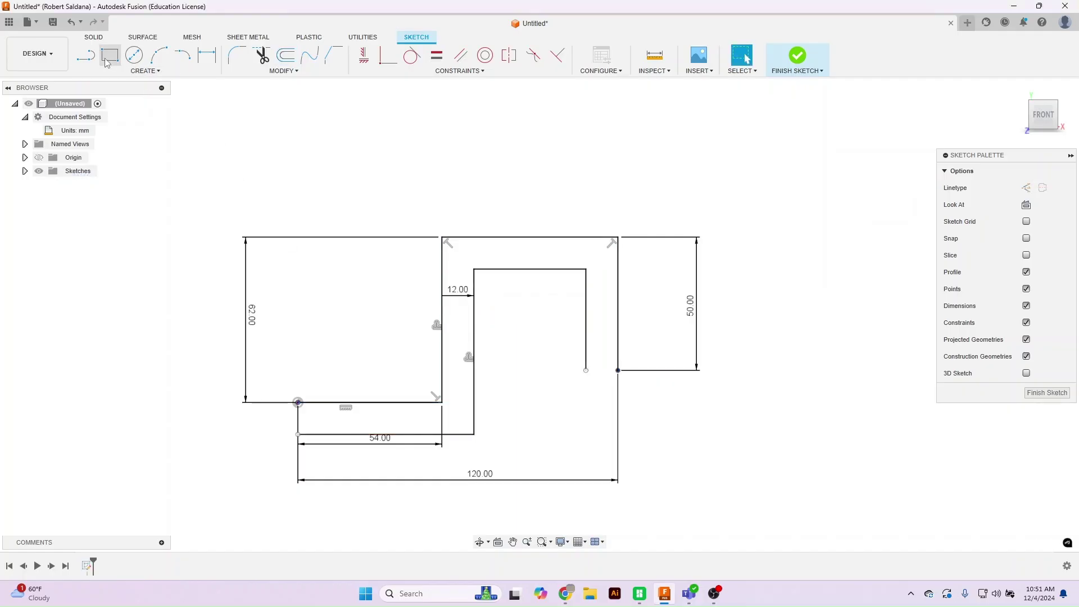
# - Close the open right end of the profile with a line between the original and offset vertical lines
pyautogui.press('l')
pyautogui.click(586, 371)
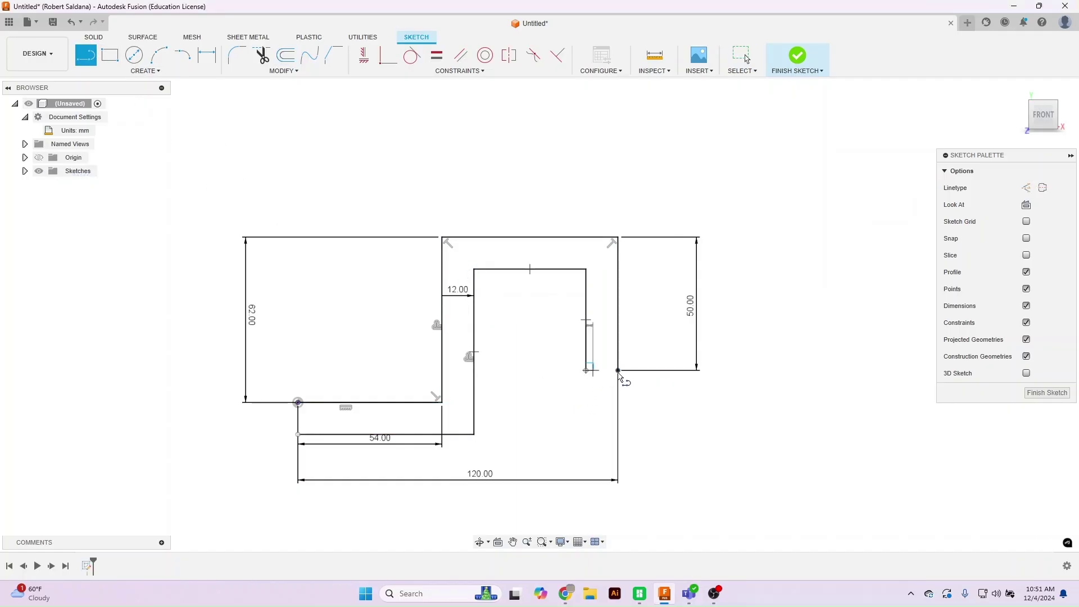
pyautogui.doubleClick(618, 370)
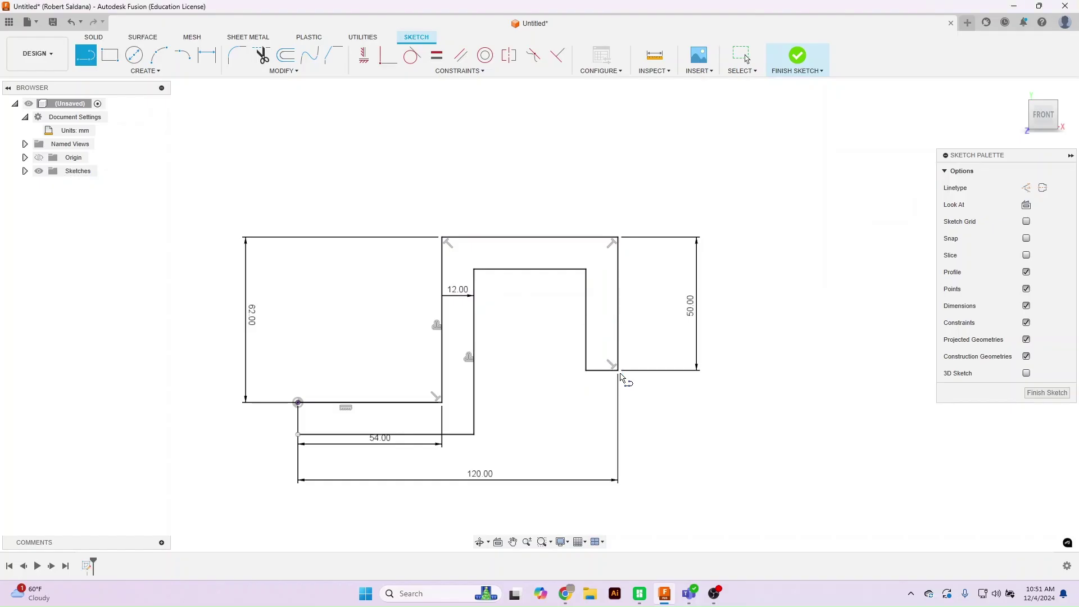
# - Close the open left end of the profile with a vertical line from the offset line's endpoint to the origin
pyautogui.click(298, 434)
pyautogui.click(298, 403)
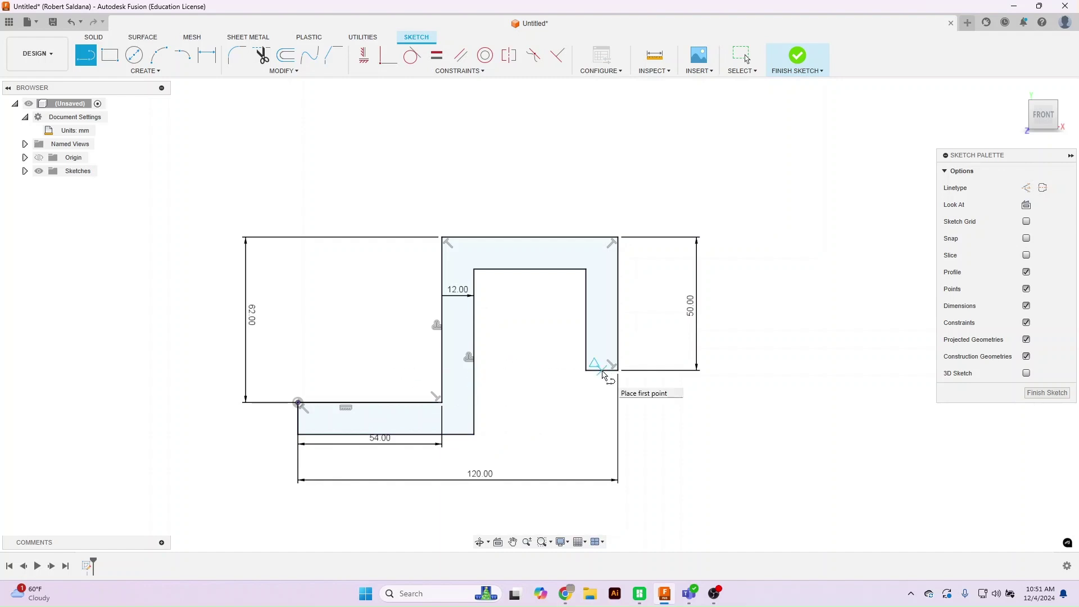
pyautogui.press('Escape')
# - Replace the 62 mm dimension with a collinear constraint between the lower step's top line and the right leg's bottom line, and finish the sketch
pyautogui.doubleClick(249, 318)
pyautogui.press('Delete')
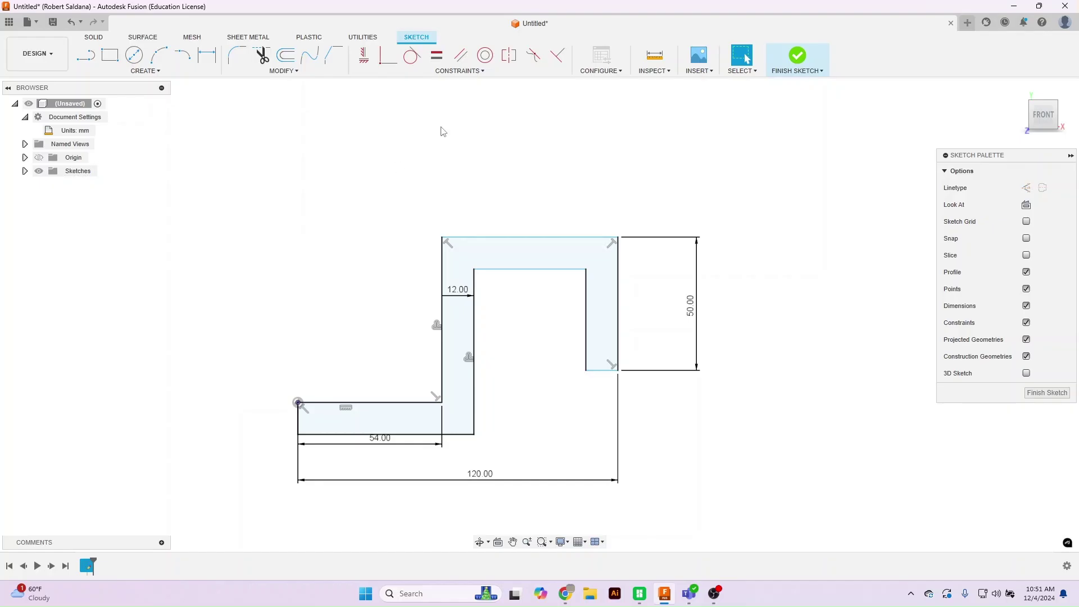
pyautogui.click(450, 72)
pyautogui.click(377, 185)
pyautogui.click(392, 403)
pyautogui.click(602, 370)
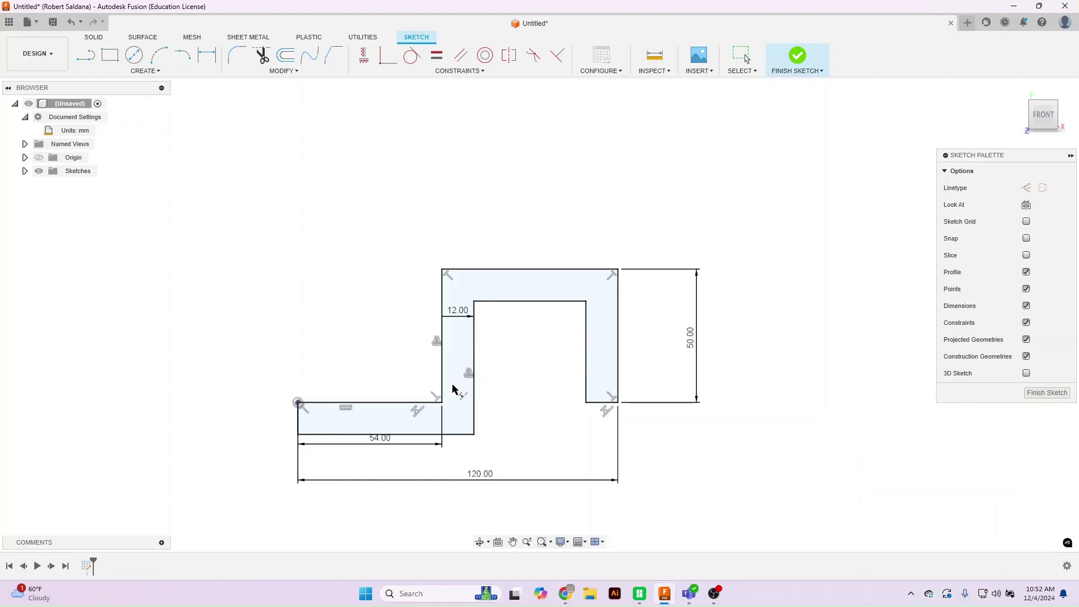
pyautogui.click(796, 58)
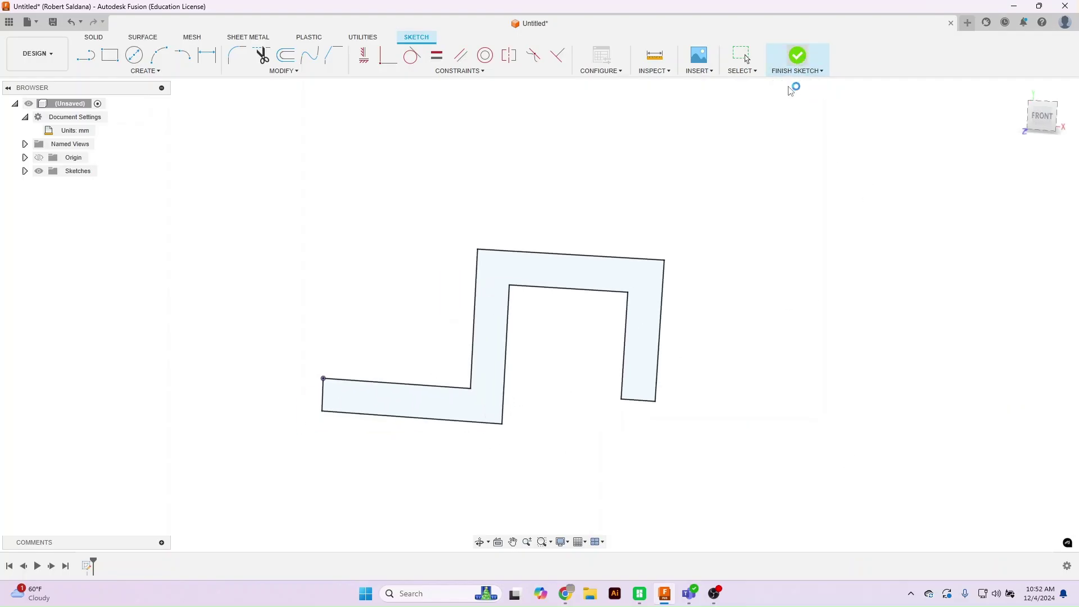
# - Extrude the profile symmetrically as a new body with a whole length of 64 mm
pyautogui.click(110, 57)
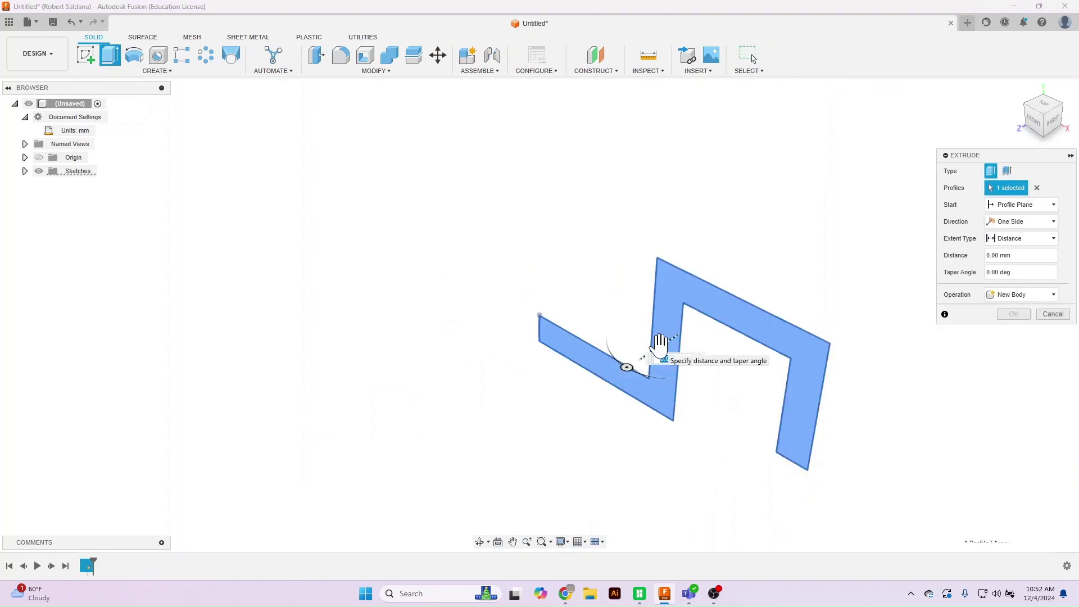
pyautogui.click(1001, 225)
pyautogui.click(1005, 264)
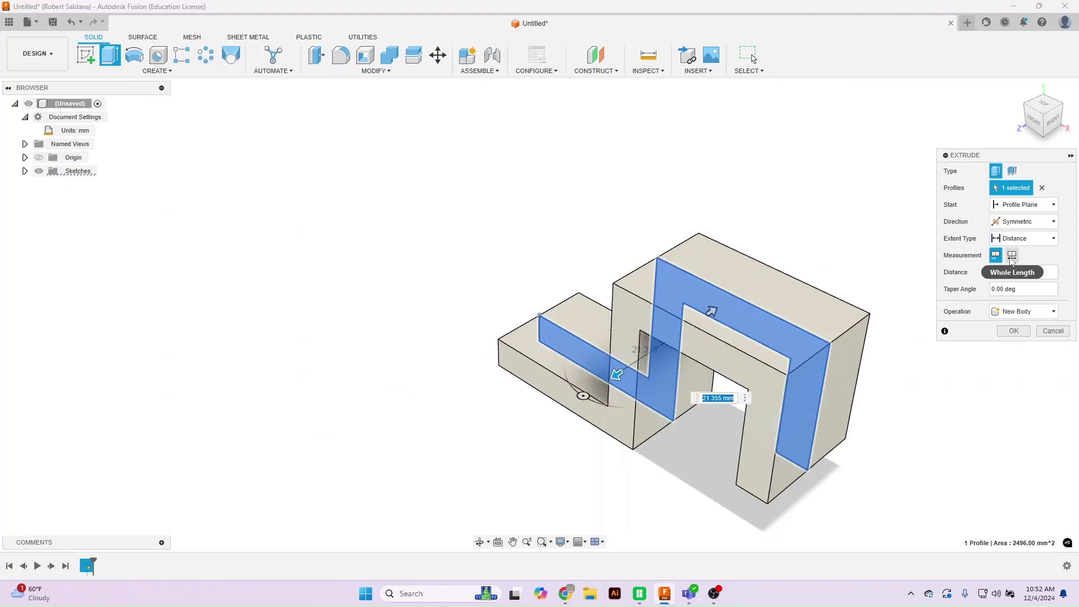
pyautogui.click(1011, 256)
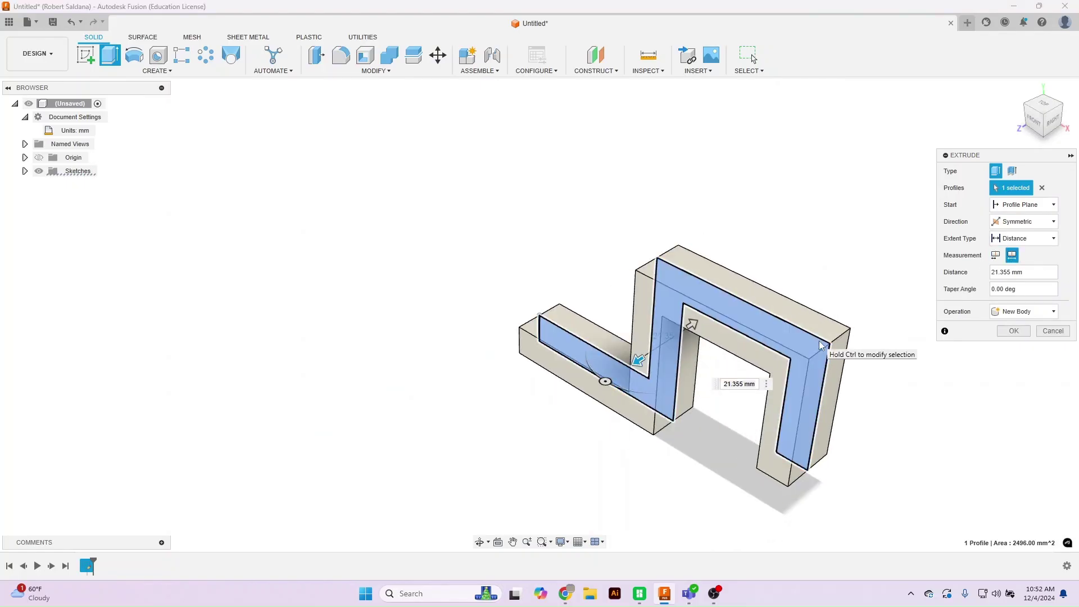
pyautogui.moveTo(1031, 273); pyautogui.dragTo(972, 273)
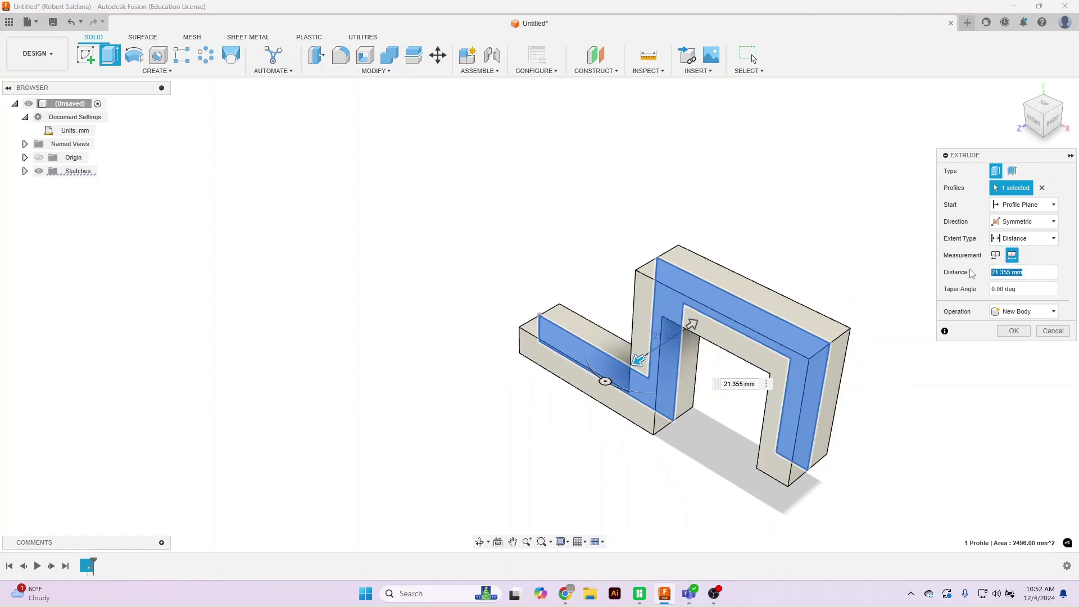
pyautogui.write('64')
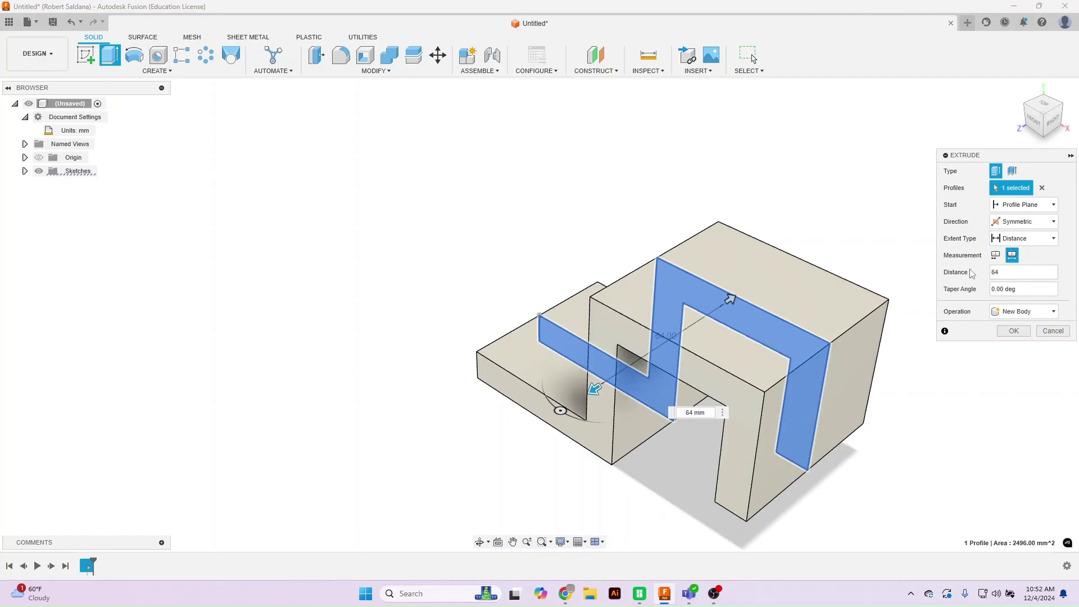
pyautogui.click(1014, 332)
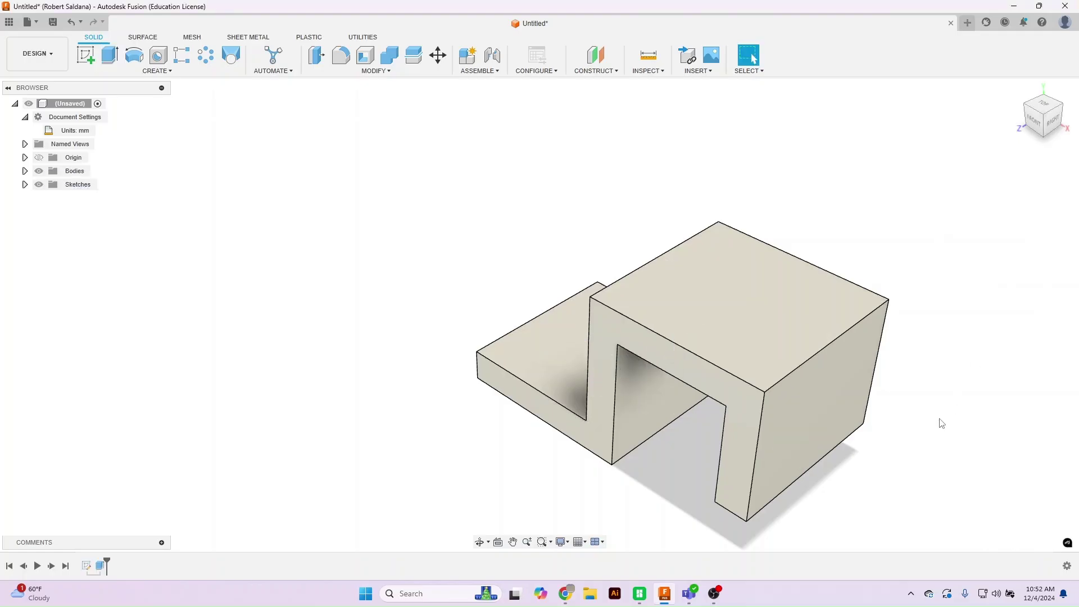
# - Start a chamfer of about 3.5 mm on the two bottom corner edges of the hanging right leg
pyautogui.moveTo(940, 423); pyautogui.dragTo(850, 353, button='middle')
pyautogui.click(1044, 119)
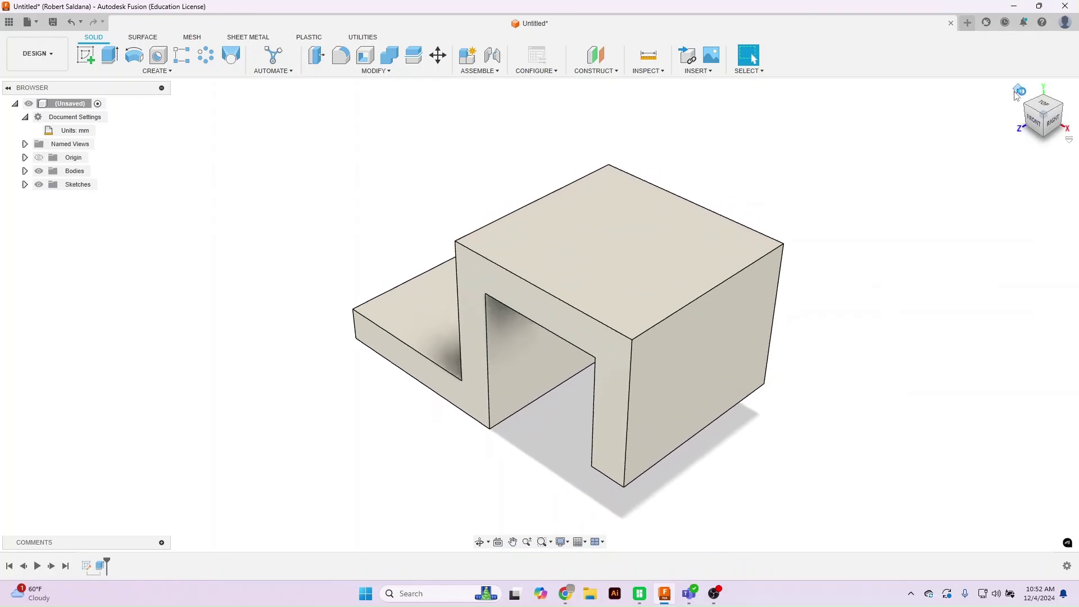
pyautogui.moveTo(1043, 119); pyautogui.dragTo(1062, 115)
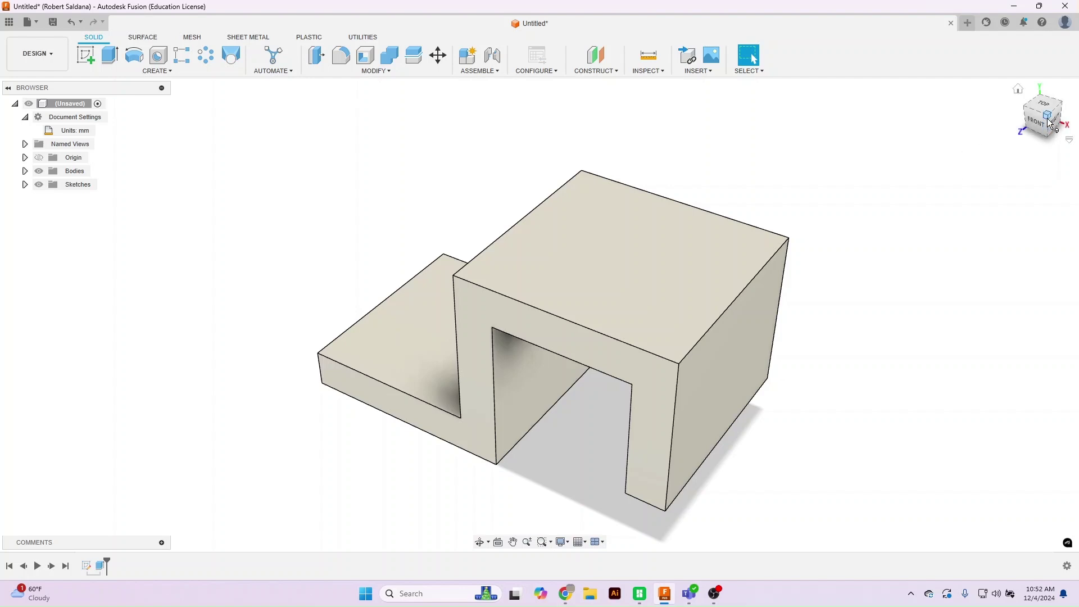
pyautogui.moveTo(1049, 120); pyautogui.dragTo(1039, 93)
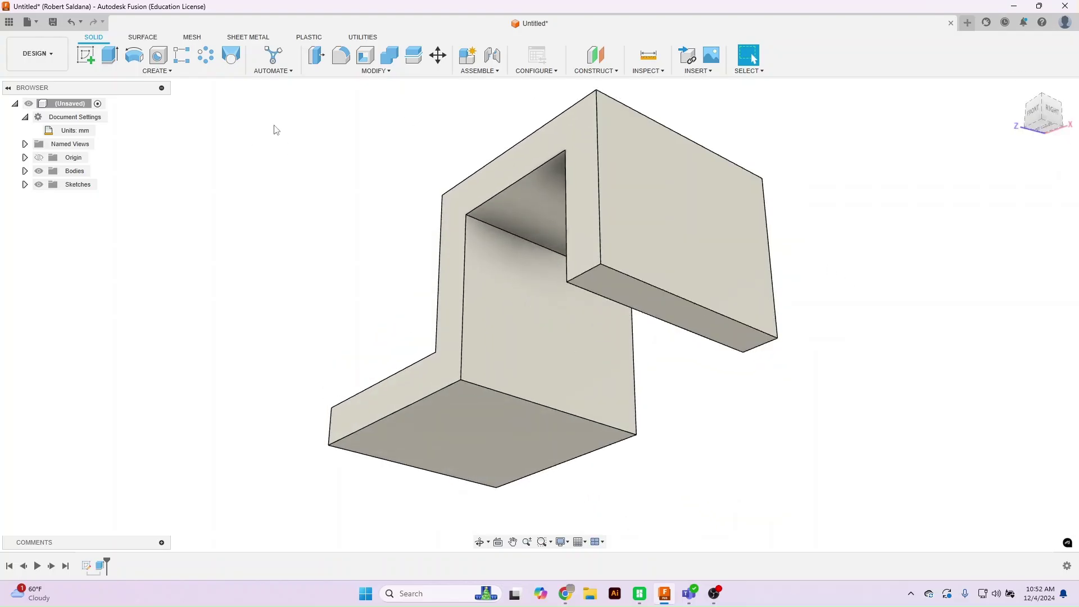
pyautogui.click(373, 71)
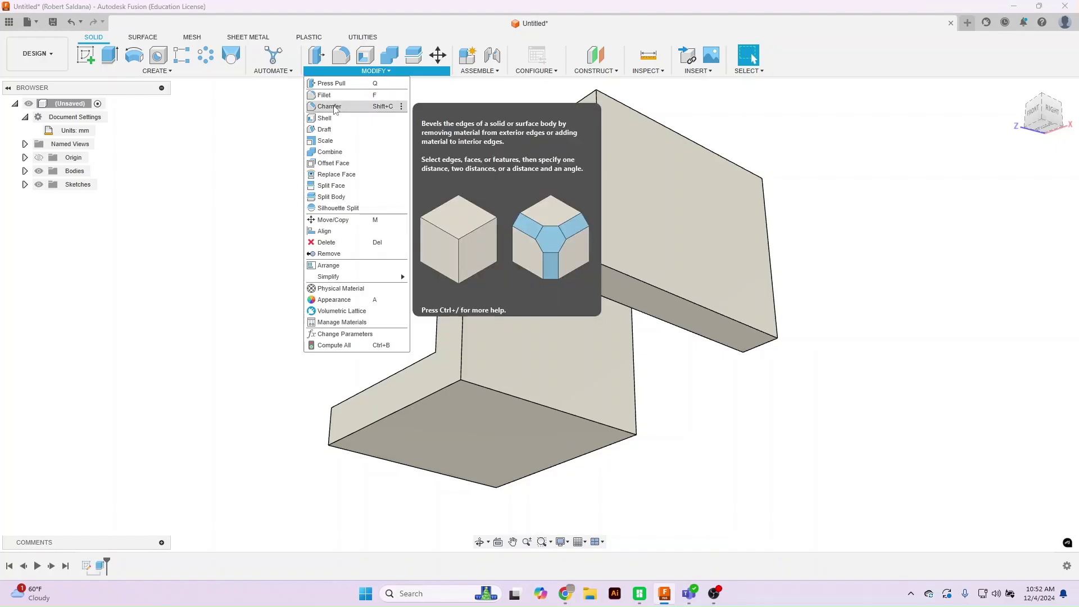
pyautogui.click(330, 106)
pyautogui.click(588, 276)
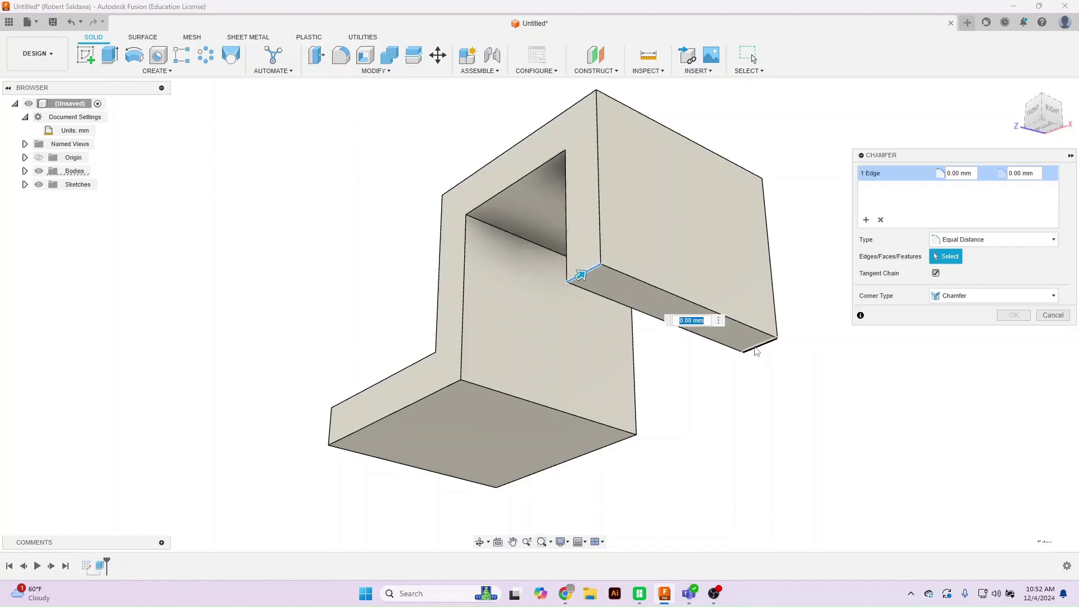
pyautogui.click(582, 277)
pyautogui.moveTo(582, 277); pyautogui.dragTo(586, 266)
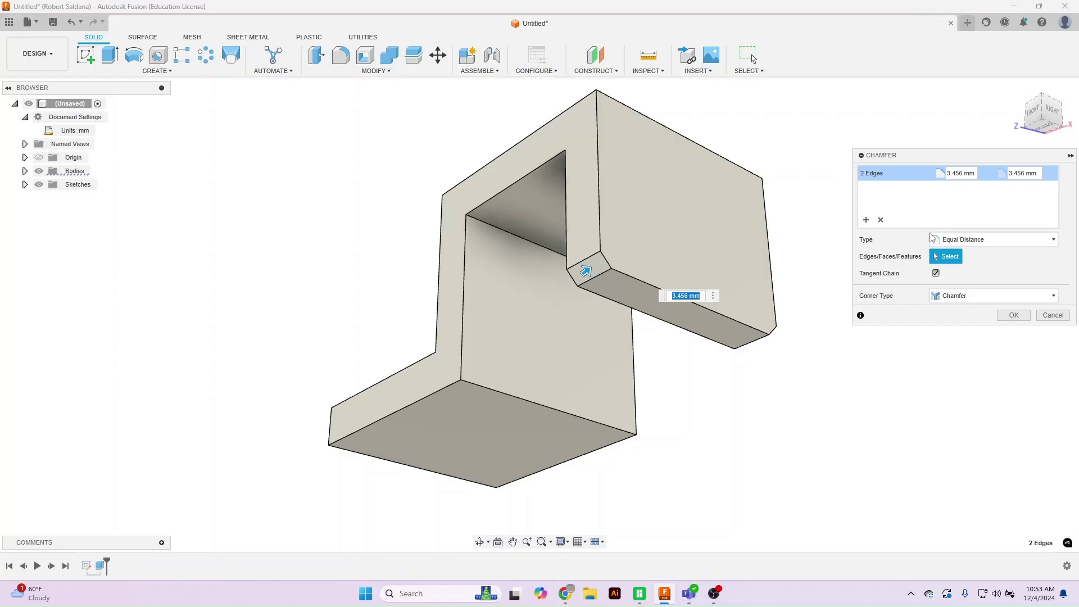
# - Change the leg chamfer to Distance and Angle with 10 mm and 45 degrees, and apply it
pyautogui.click(976, 241)
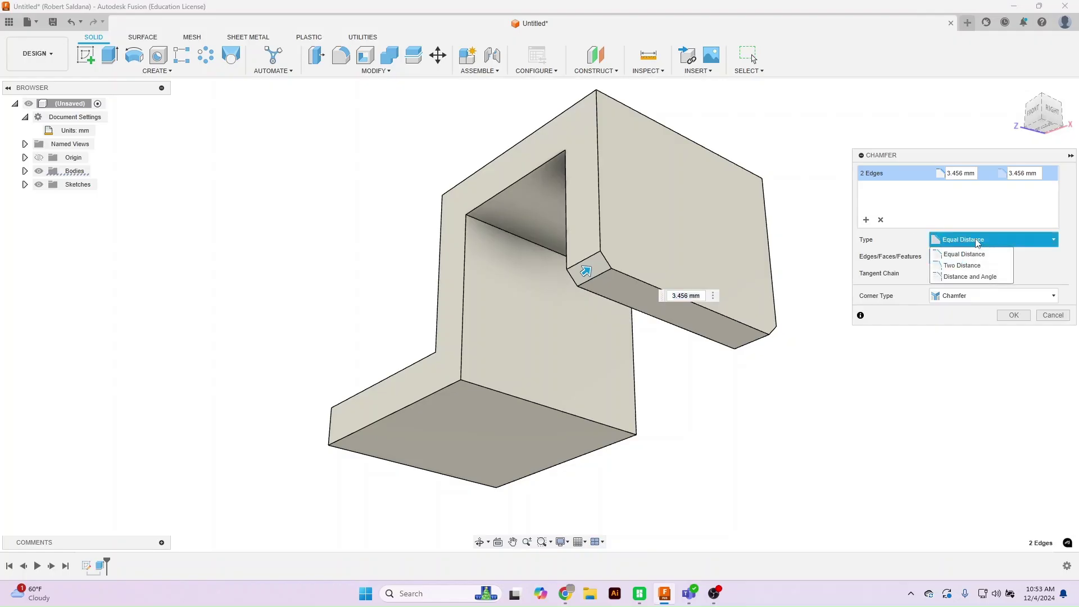
pyautogui.click(975, 278)
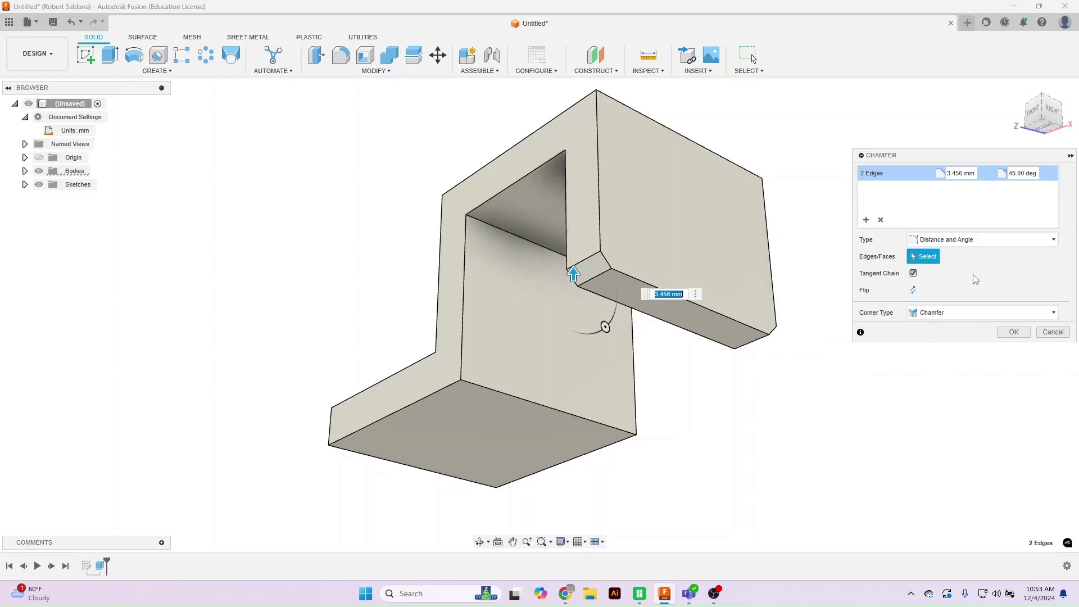
pyautogui.doubleClick(958, 173)
pyautogui.hotkey('ctrl', 'a')
pyautogui.write('10')
pyautogui.click(1022, 173)
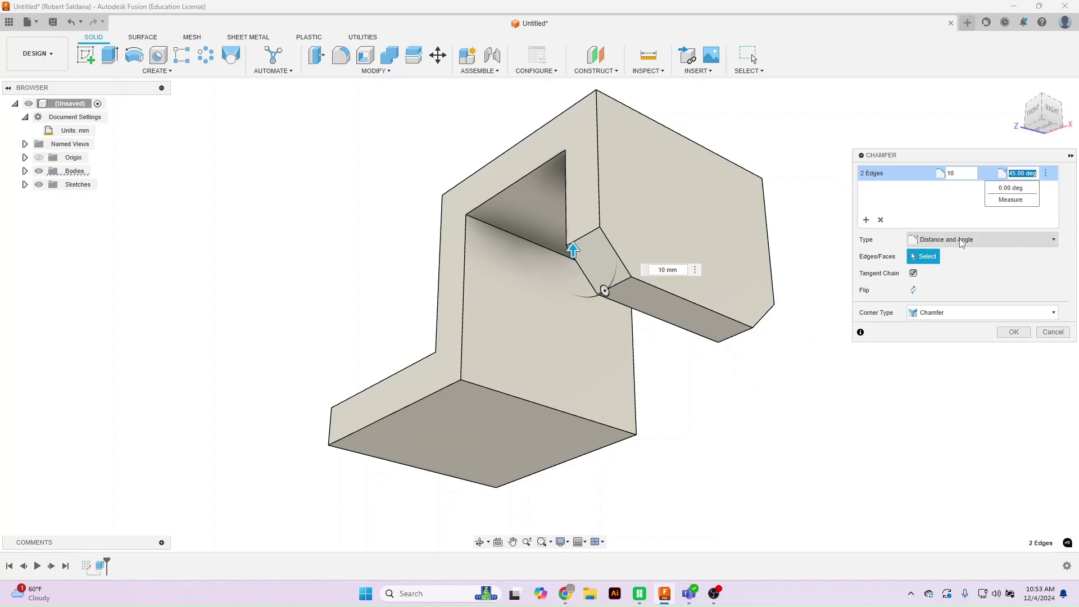
pyautogui.click(1013, 335)
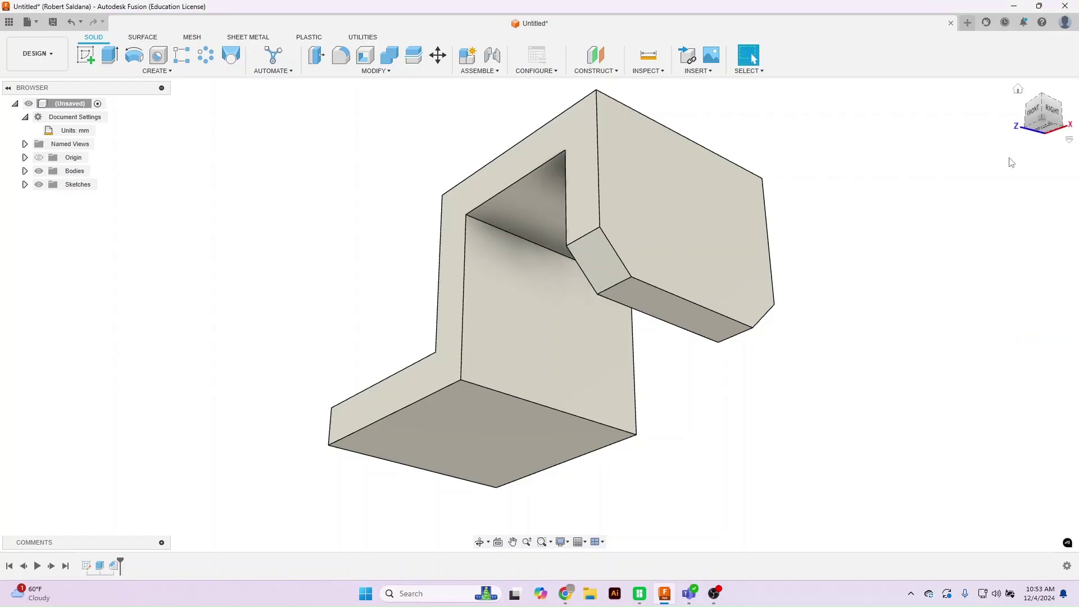
# - Start a Two Distance chamfer of about 12.4 by 10.2 mm on the front vertical corner edge of the lower step's free end
pyautogui.moveTo(1040, 107); pyautogui.dragTo(1041, 118)
pyautogui.keyDown('shift'); pyautogui.moveTo(539, 315); pyautogui.dragTo(539, 315, button='middle'); pyautogui.keyUp('shift')
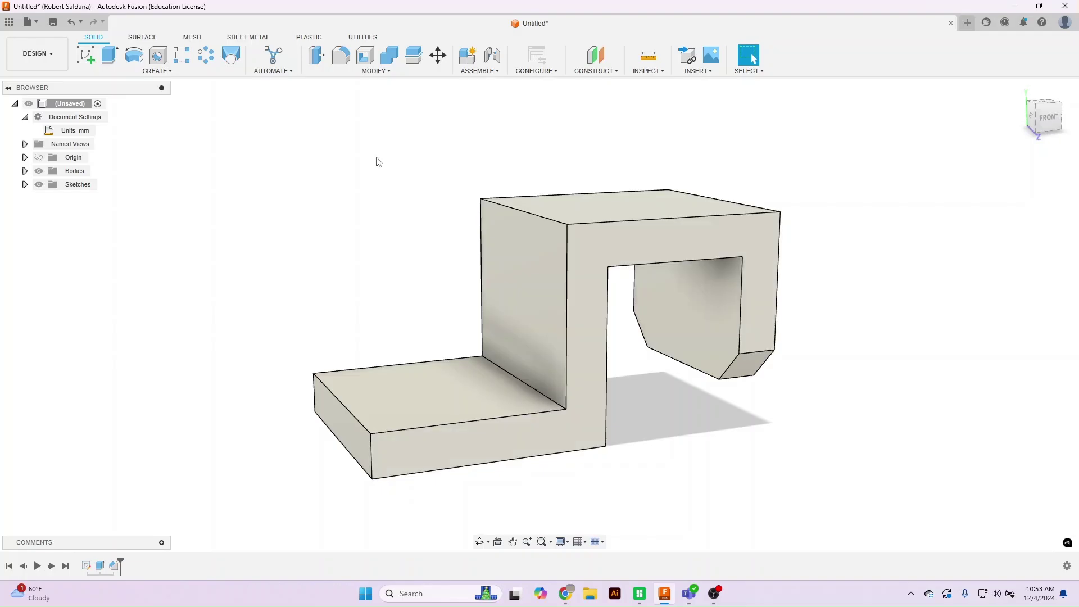
pyautogui.click(354, 72)
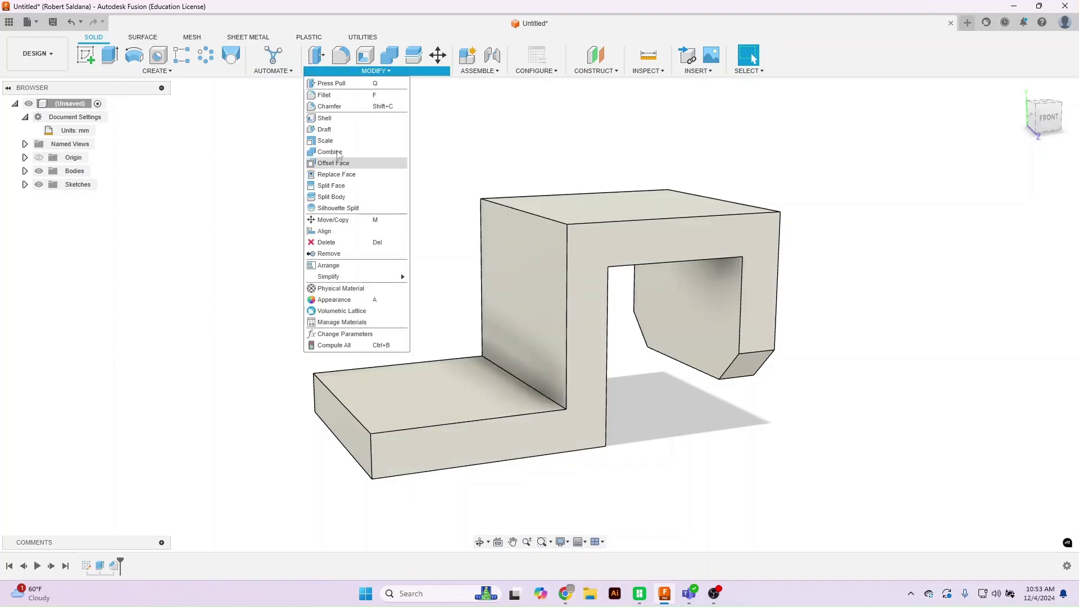
pyautogui.click(337, 111)
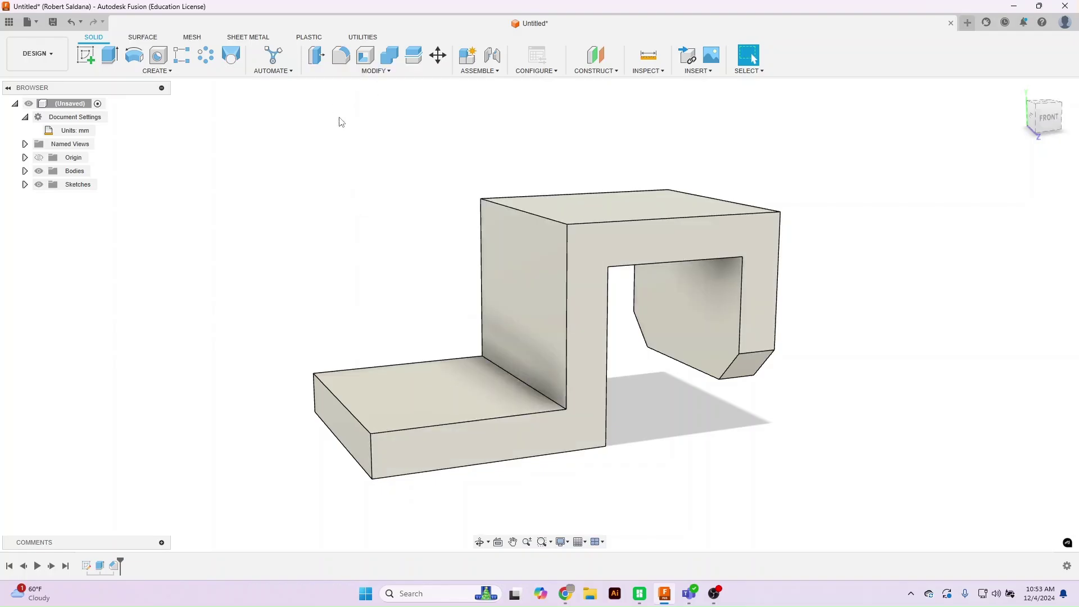
pyautogui.click(369, 453)
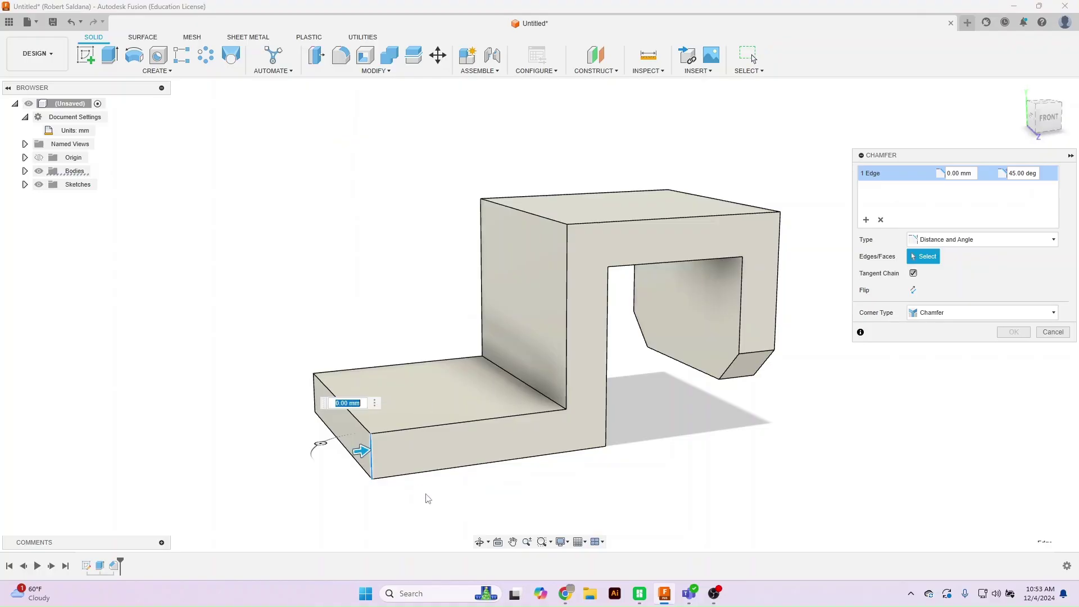
pyautogui.moveTo(1043, 127); pyautogui.dragTo(1017, 141)
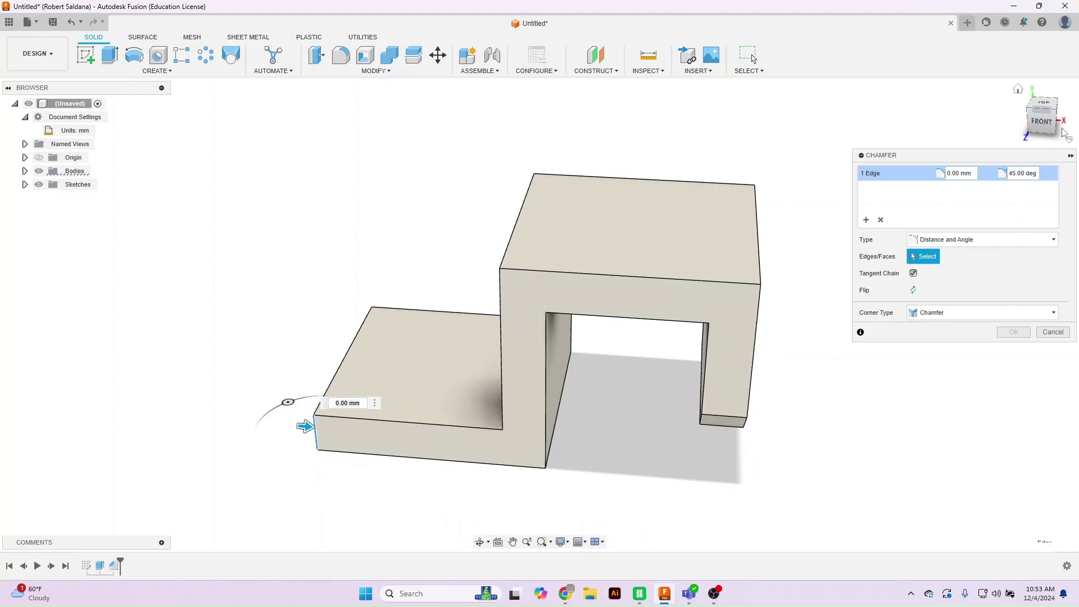
pyautogui.click(958, 240)
pyautogui.click(958, 265)
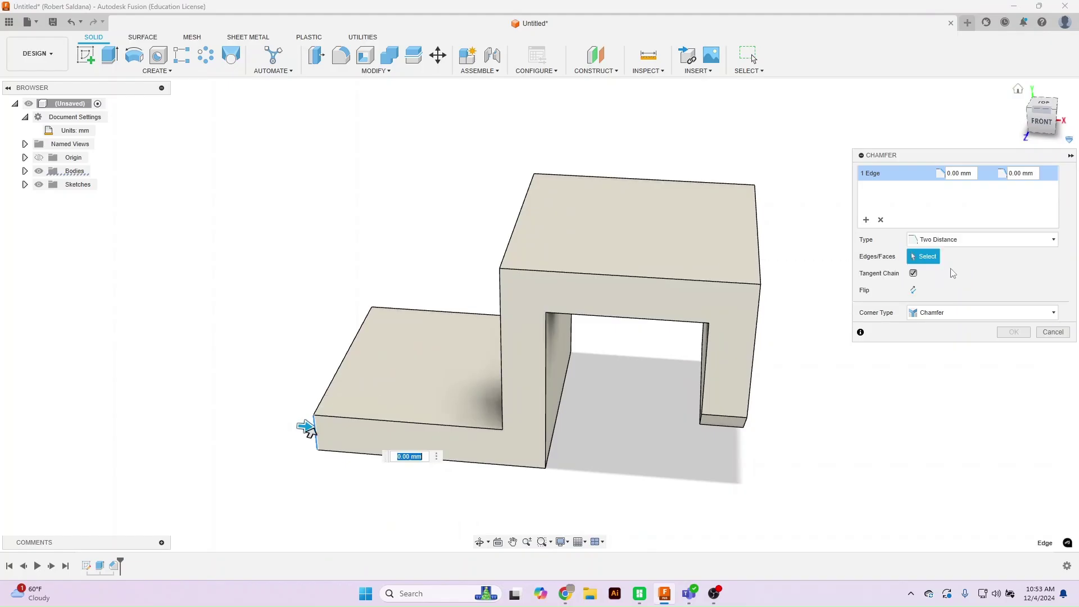
pyautogui.moveTo(310, 435); pyautogui.dragTo(346, 437)
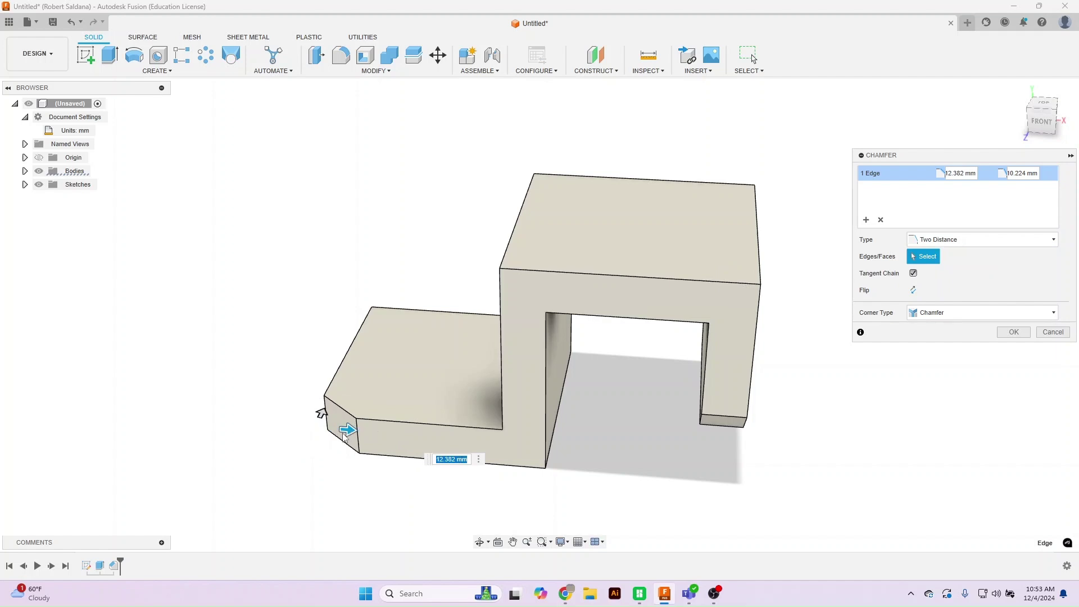
# - Set the front corner chamfer's distances to 10 mm and 20 mm and apply it
pyautogui.doubleClick(957, 173)
pyautogui.tripleClick(957, 173)
pyautogui.write('10')
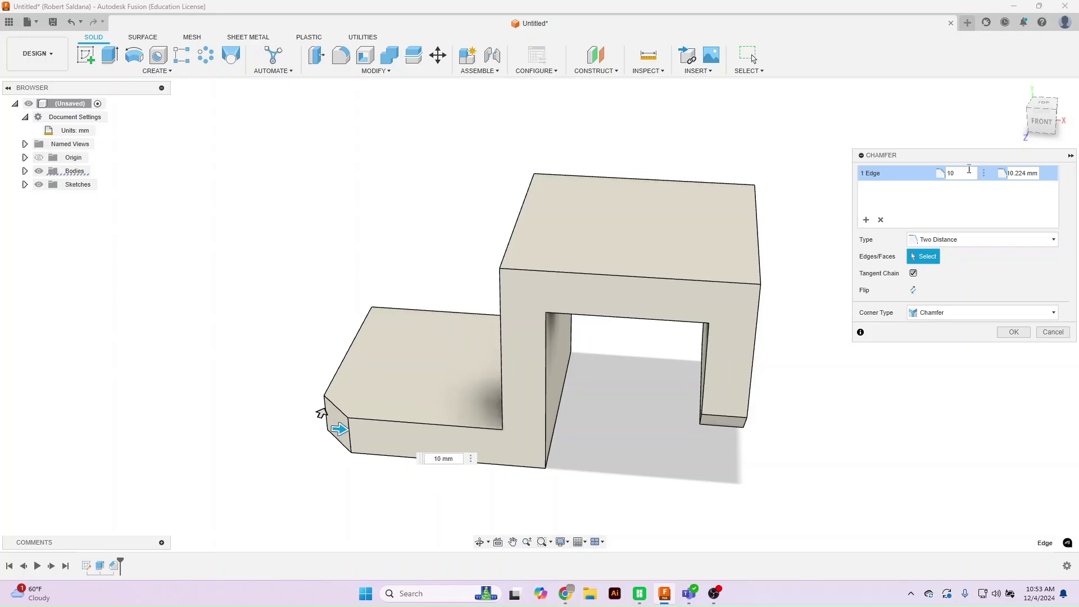
pyautogui.click(1020, 174)
pyautogui.write('20')
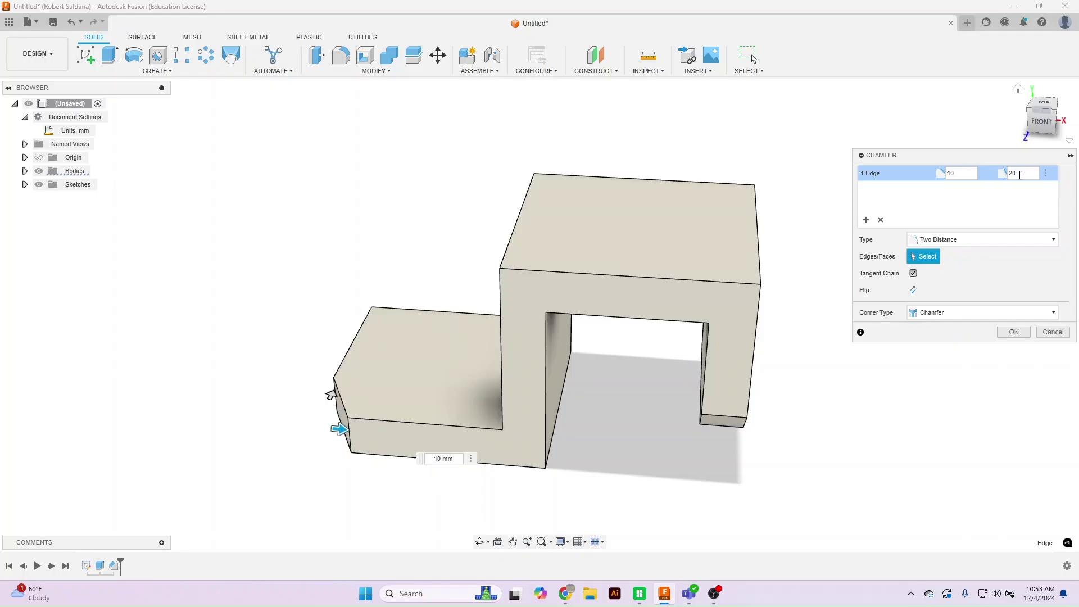
pyautogui.click(1013, 332)
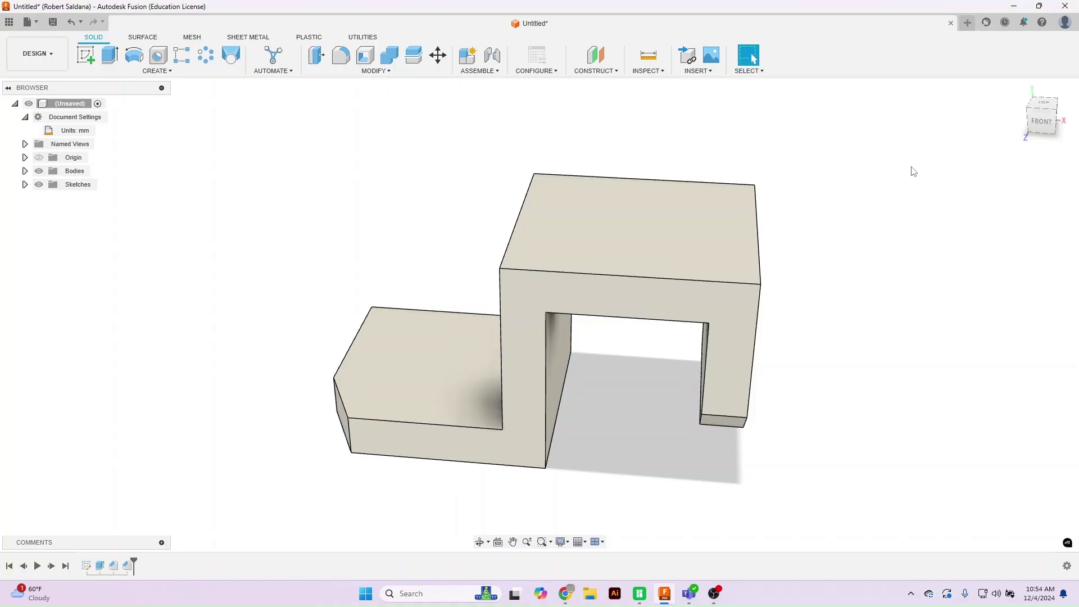
# - Start a Two Distance chamfer of about 8 mm on the rear vertical corner edge of the lower step's free end
pyautogui.click(1043, 122)
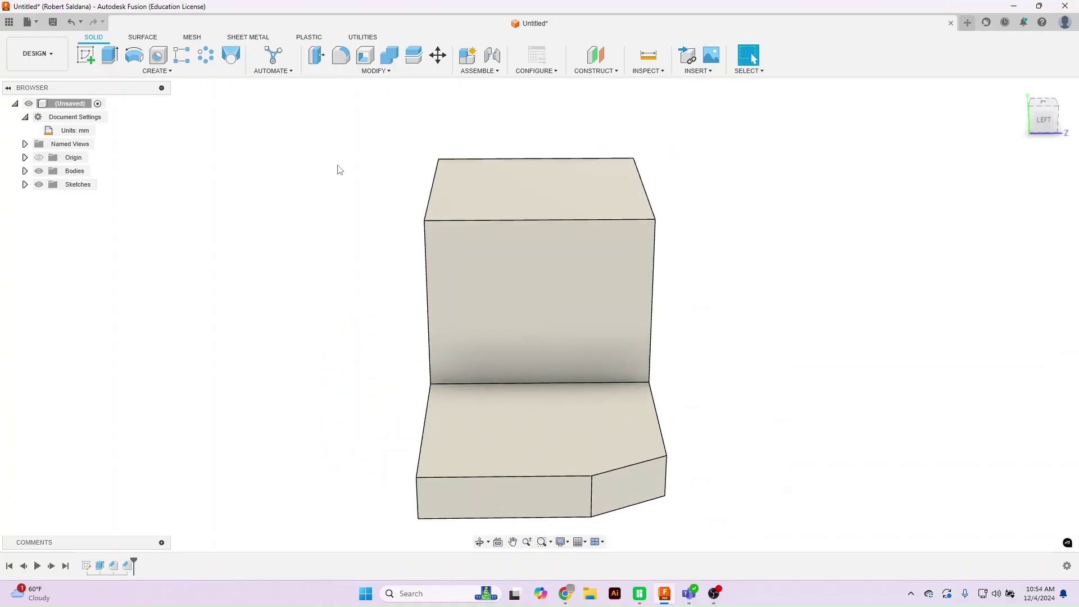
pyautogui.click(373, 71)
pyautogui.click(337, 109)
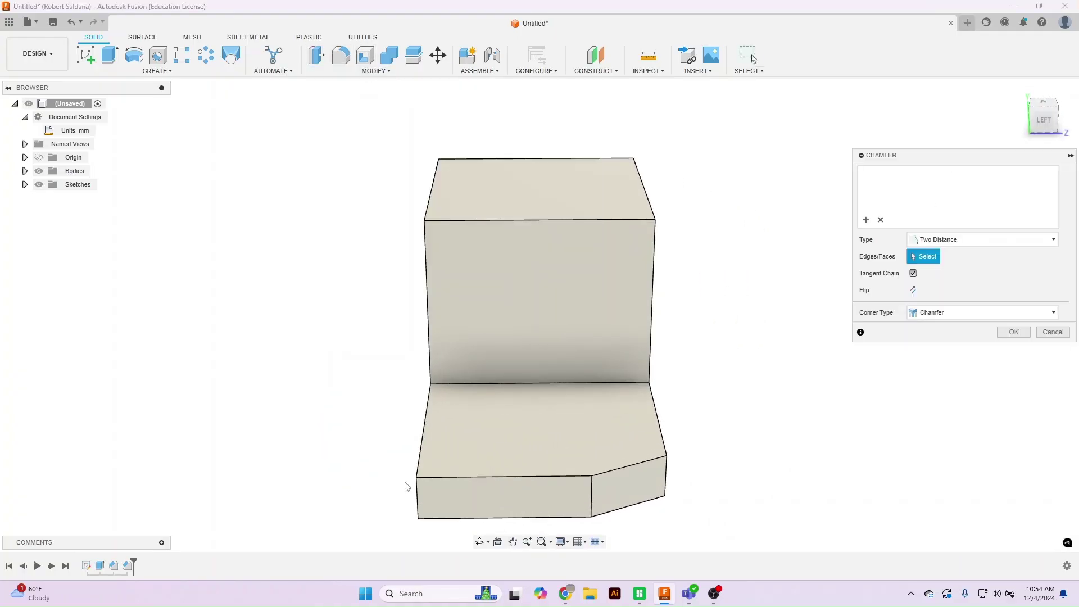
pyautogui.click(418, 495)
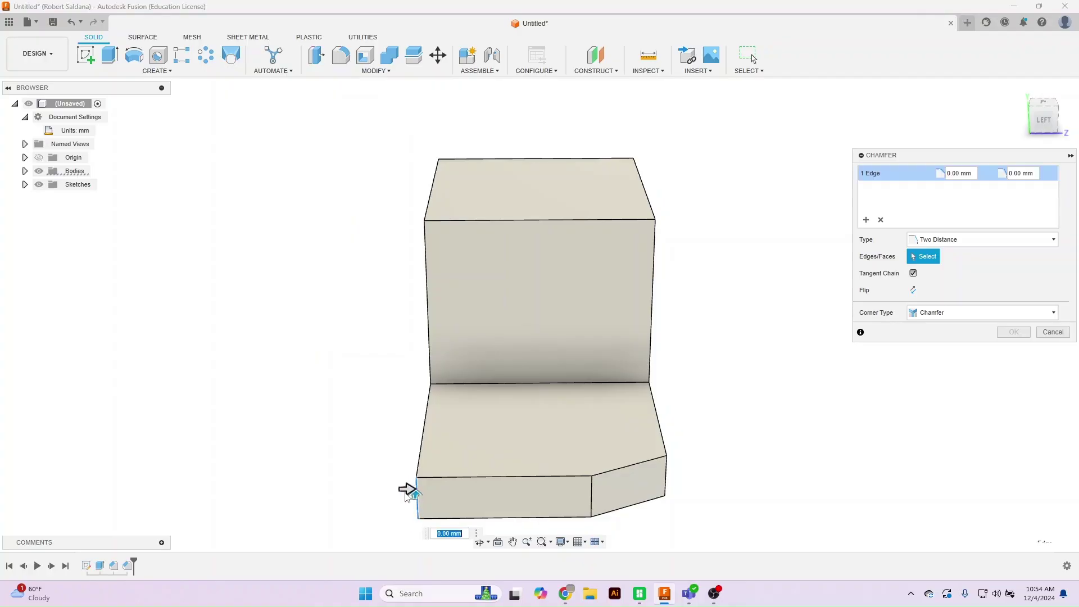
pyautogui.moveTo(410, 490); pyautogui.dragTo(439, 489)
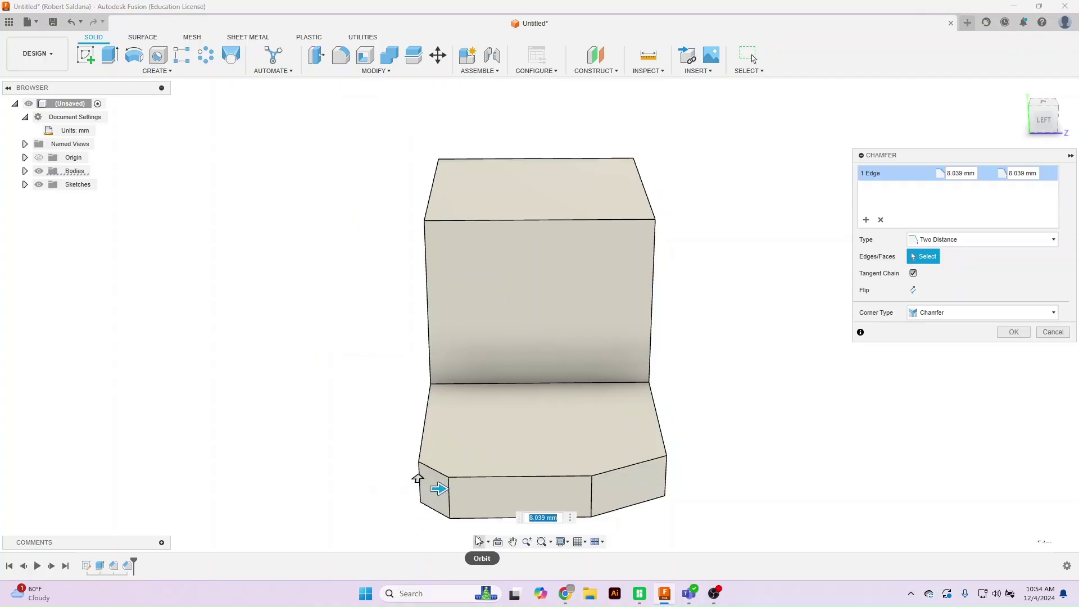
# - Set the rear corner chamfer's distances to 10 mm and 20 mm and apply it
pyautogui.write('20')
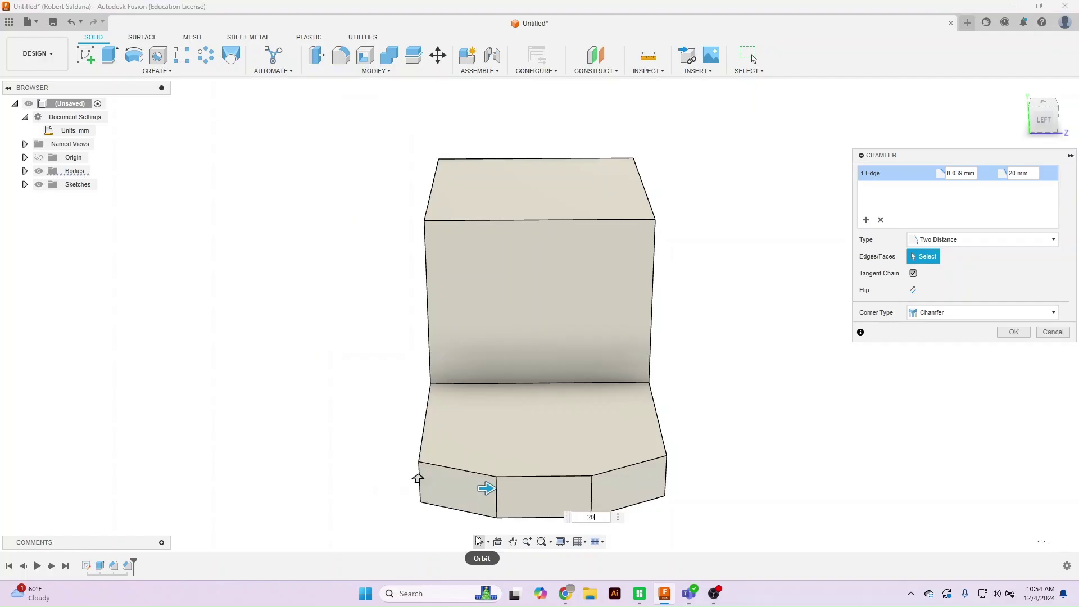
pyautogui.click(969, 173)
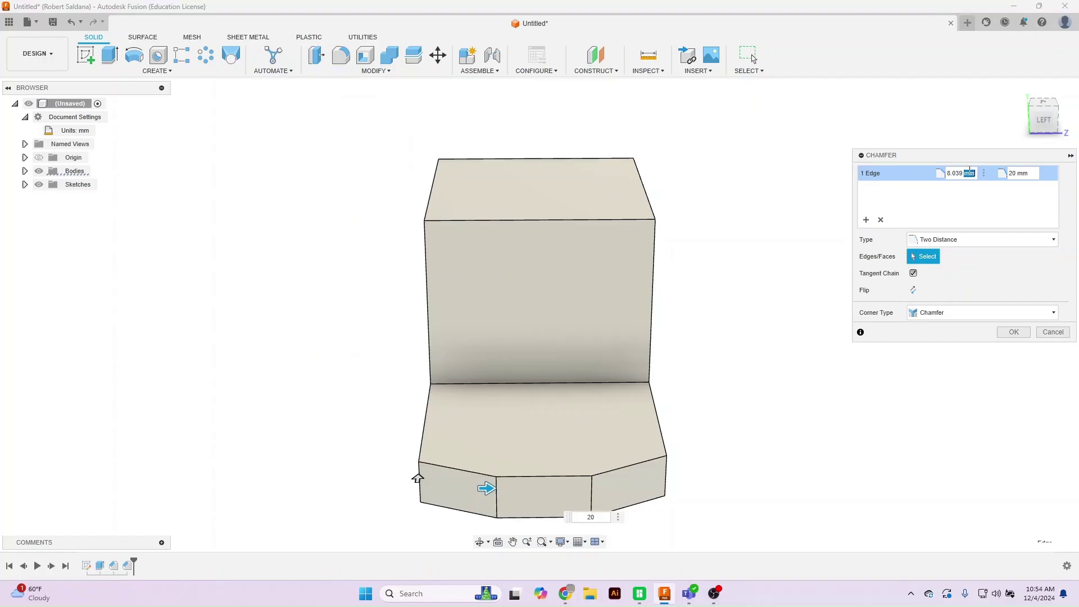
pyautogui.write('10')
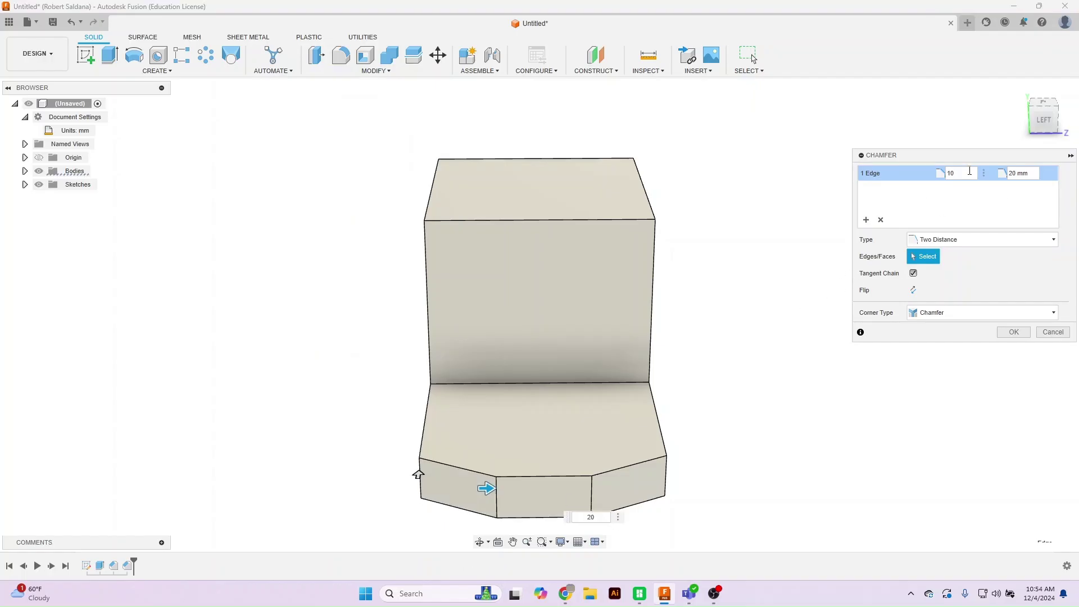
pyautogui.click(1014, 332)
# - Start a constant-radius fillet on the two inner corner edges under the bridge and the inner edge where the lower step meets the upright
pyautogui.moveTo(1039, 129)
pyautogui.mouseDown()
pyautogui.moveTo(1001, 172)
pyautogui.moveTo(1023, 171)
pyautogui.moveTo(1007, 173)
pyautogui.moveTo(969, 131)
pyautogui.moveTo(985, 127)
pyautogui.mouseUp()
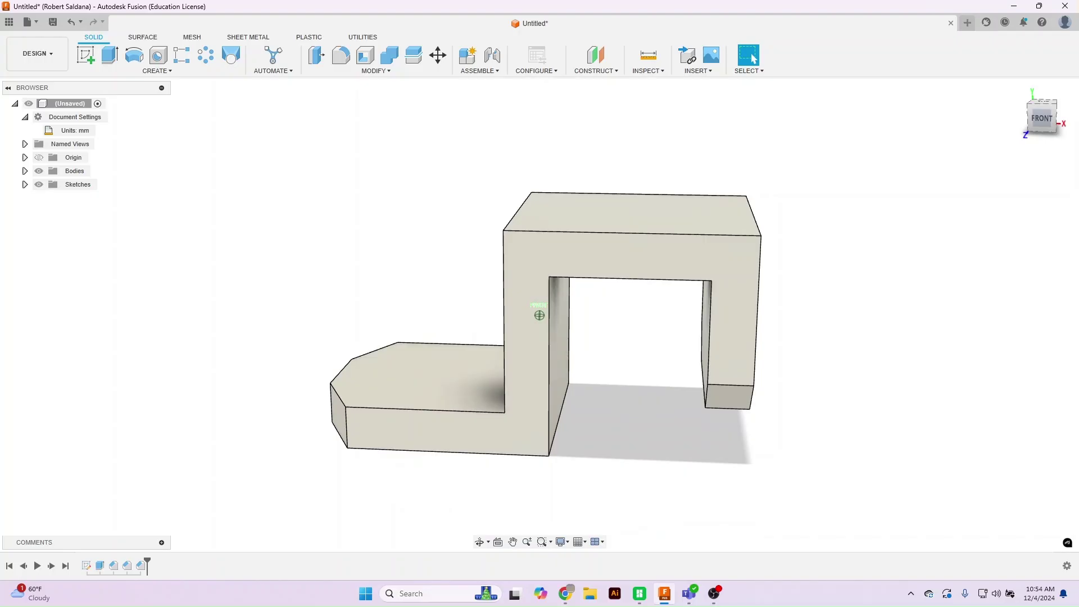
pyautogui.moveTo(985, 127)
pyautogui.mouseDown()
pyautogui.moveTo(1040, 132)
pyautogui.moveTo(1024, 112)
pyautogui.moveTo(1043, 117)
pyautogui.mouseUp()
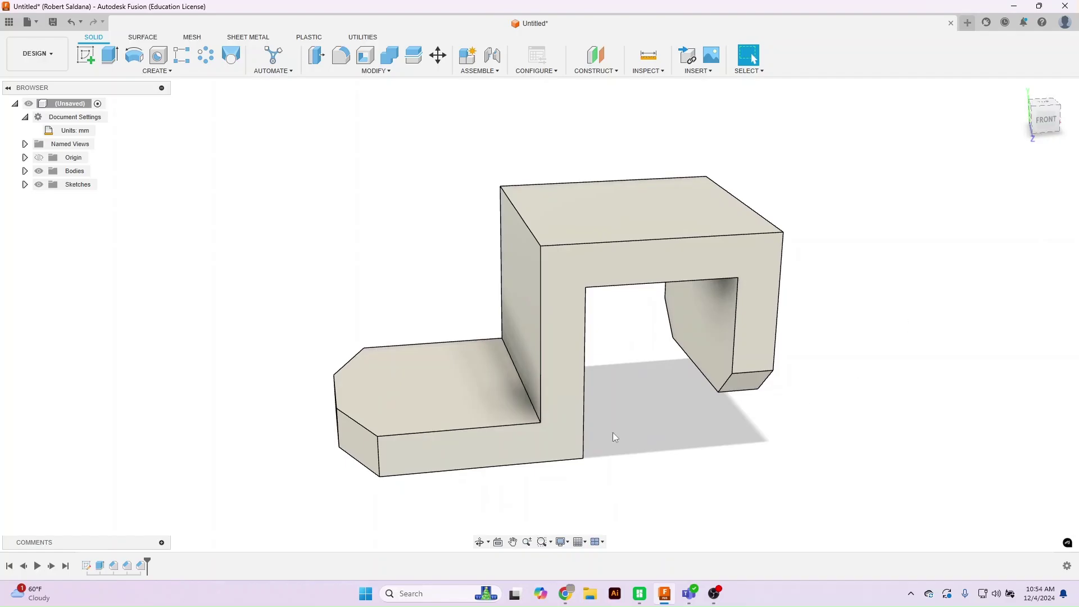
pyautogui.click(520, 381)
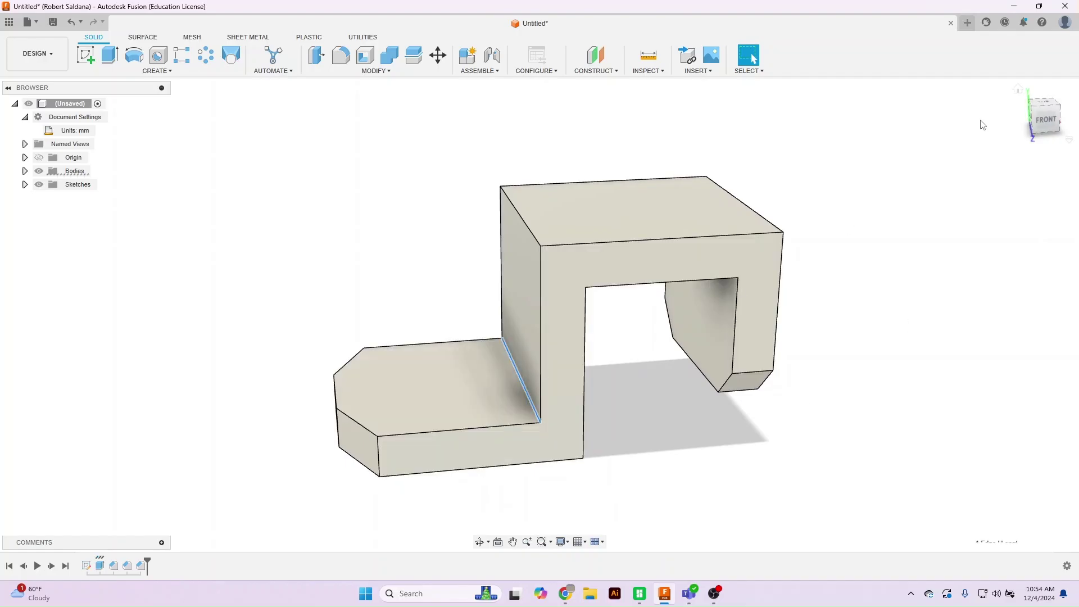
pyautogui.keyDown('shift'); pyautogui.moveTo(540, 309); pyautogui.dragTo(681, 234, button='middle'); pyautogui.keyUp('shift')
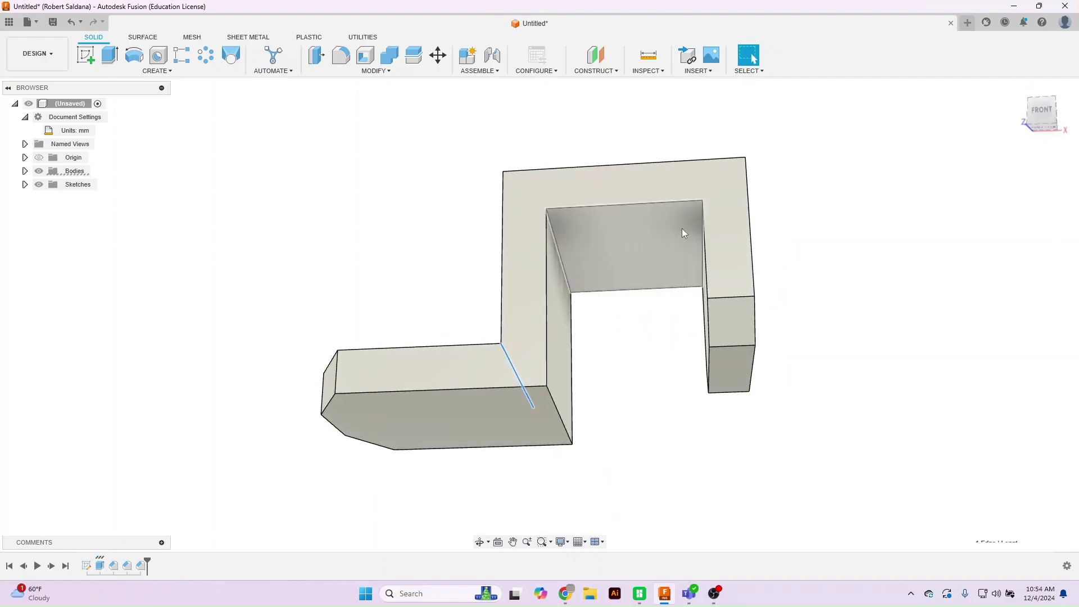
pyautogui.click(1063, 130)
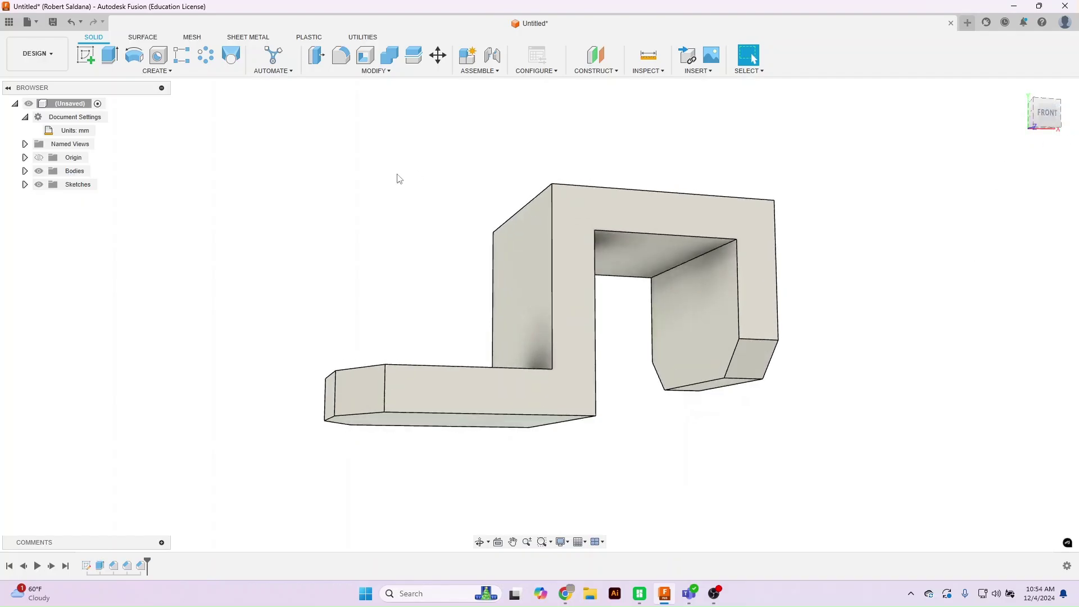
pyautogui.click(340, 55)
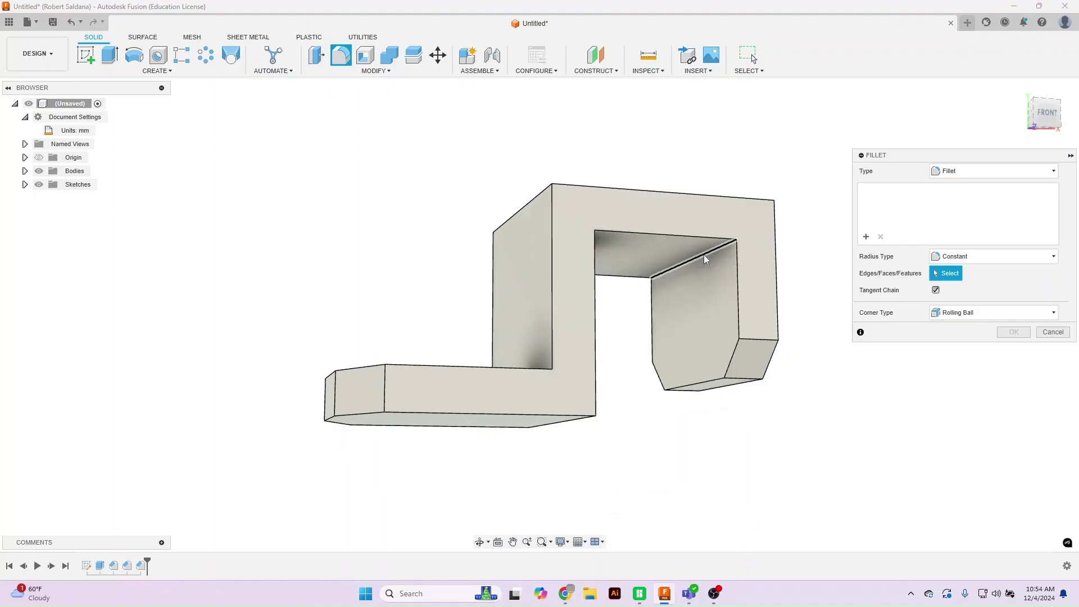
pyautogui.click(702, 253)
pyautogui.keyDown('shift'); pyautogui.moveTo(703, 253); pyautogui.dragTo(684, 260, button='middle'); pyautogui.keyUp('shift')
pyautogui.keyDown('shift'); pyautogui.moveTo(539, 314); pyautogui.dragTo(505, 298, button='middle'); pyautogui.keyUp('shift')
pyautogui.click(551, 249)
pyautogui.keyDown('shift'); pyautogui.moveTo(551, 248); pyautogui.dragTo(579, 439, button='middle'); pyautogui.keyUp('shift')
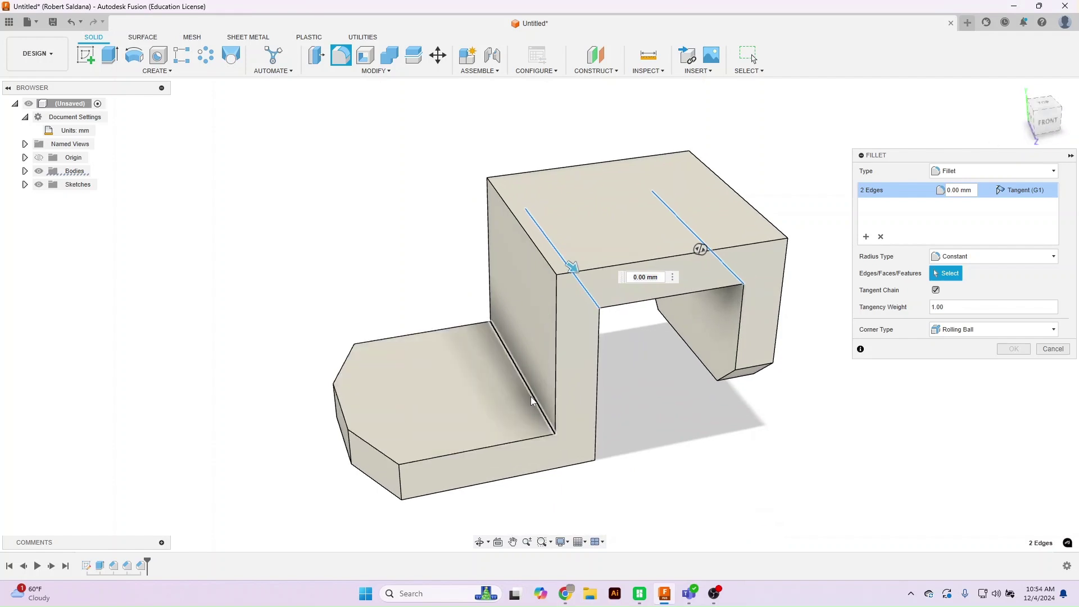
pyautogui.click(532, 396)
# - Set the radius of the three inner-edge fillets to 8 mm and apply them
pyautogui.moveTo(526, 388); pyautogui.dragTo(516, 384)
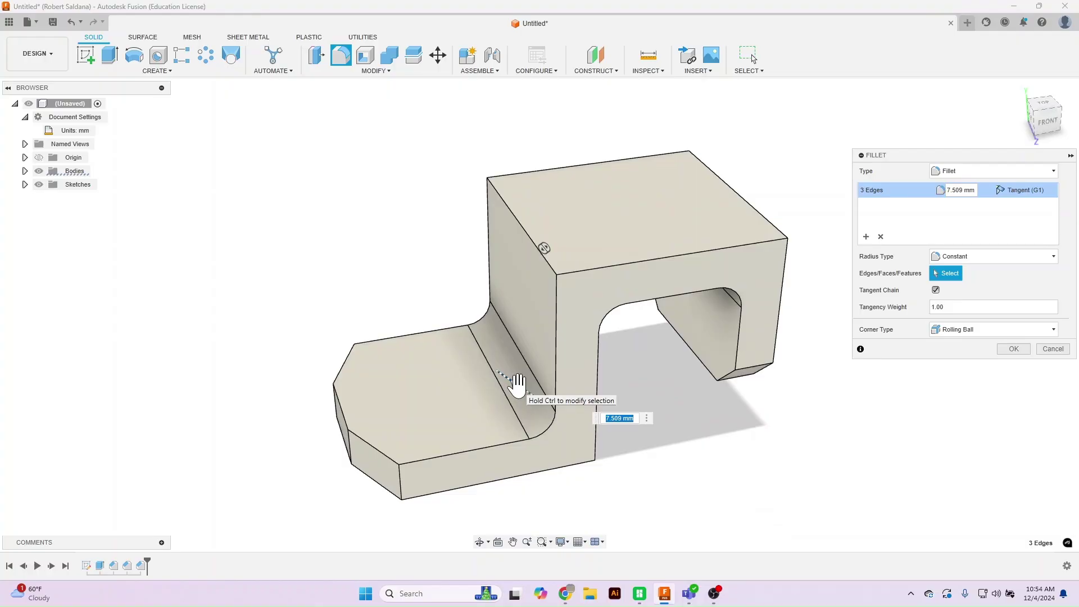
pyautogui.write('8')
pyautogui.click(999, 349)
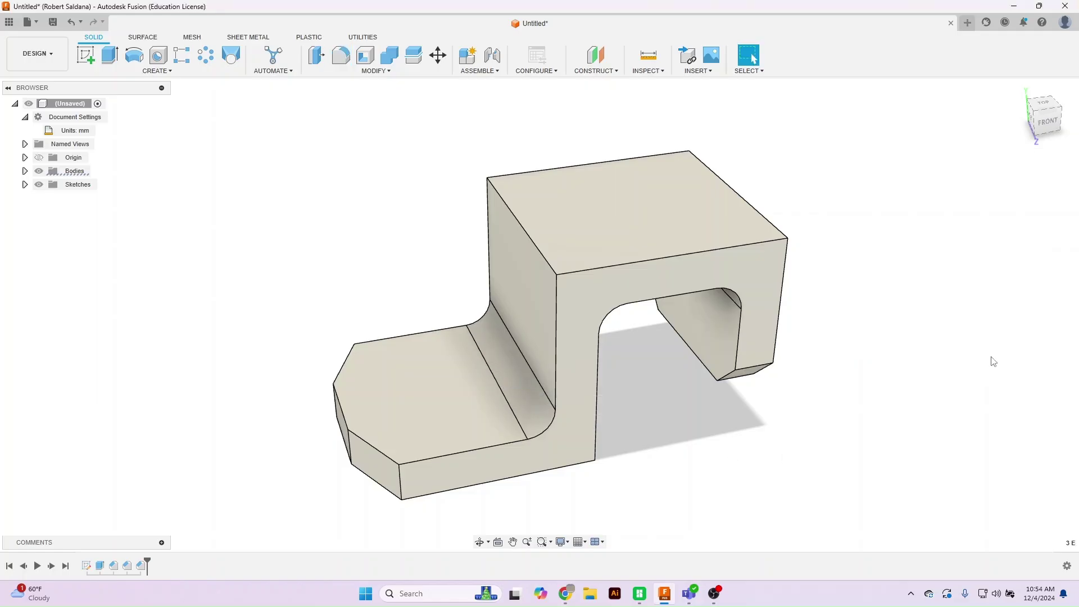
# - Fillet the bridge's two outer top edges and the upright's outer bottom edge with a 20 mm radius
pyautogui.click(341, 55)
pyautogui.click(501, 196)
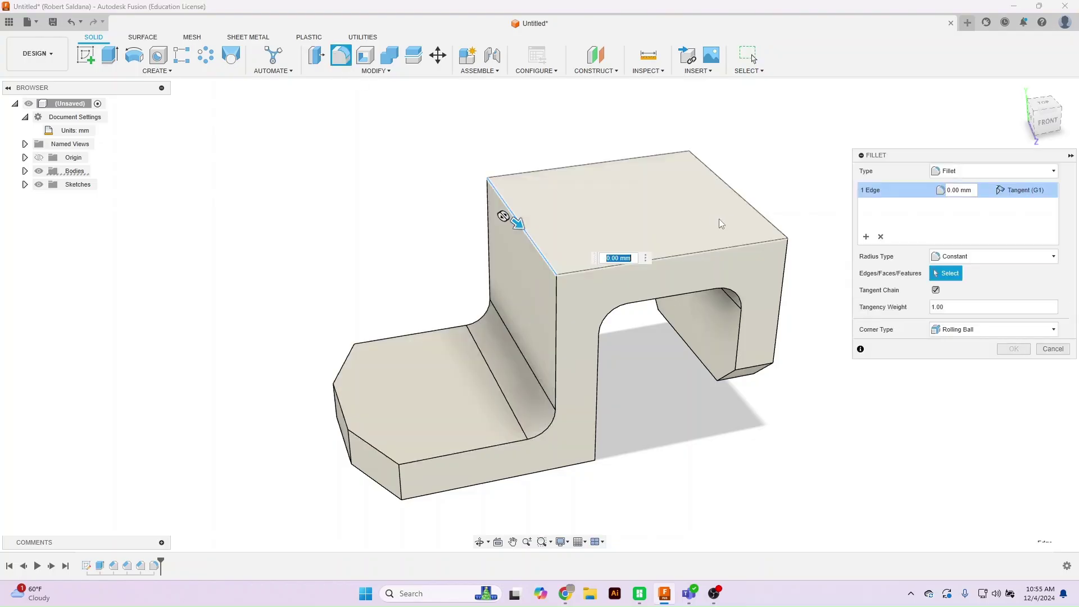
pyautogui.click(764, 216)
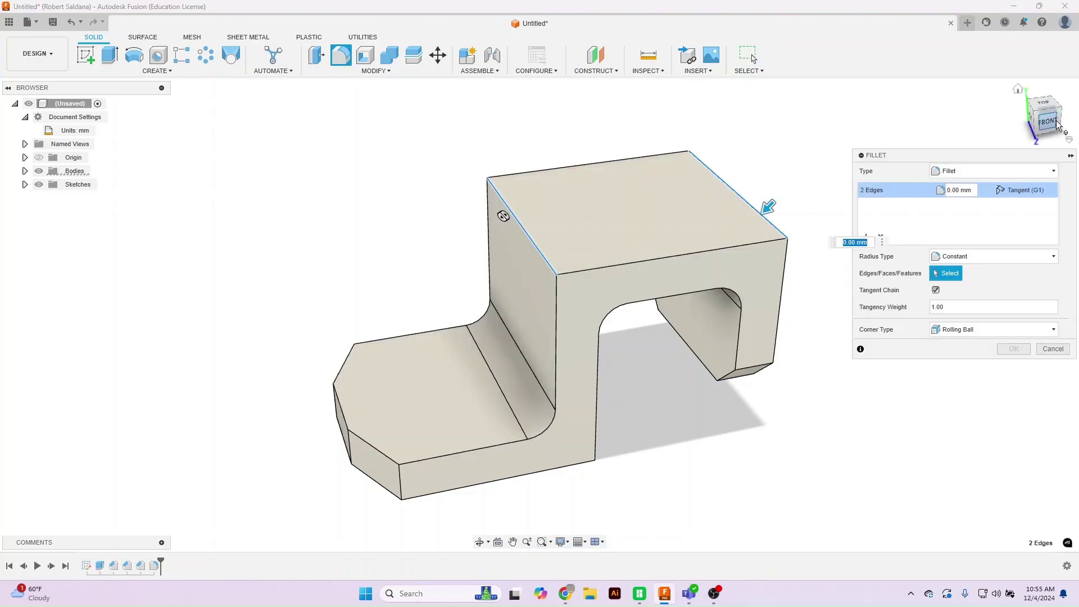
pyautogui.click(1060, 131)
pyautogui.click(571, 416)
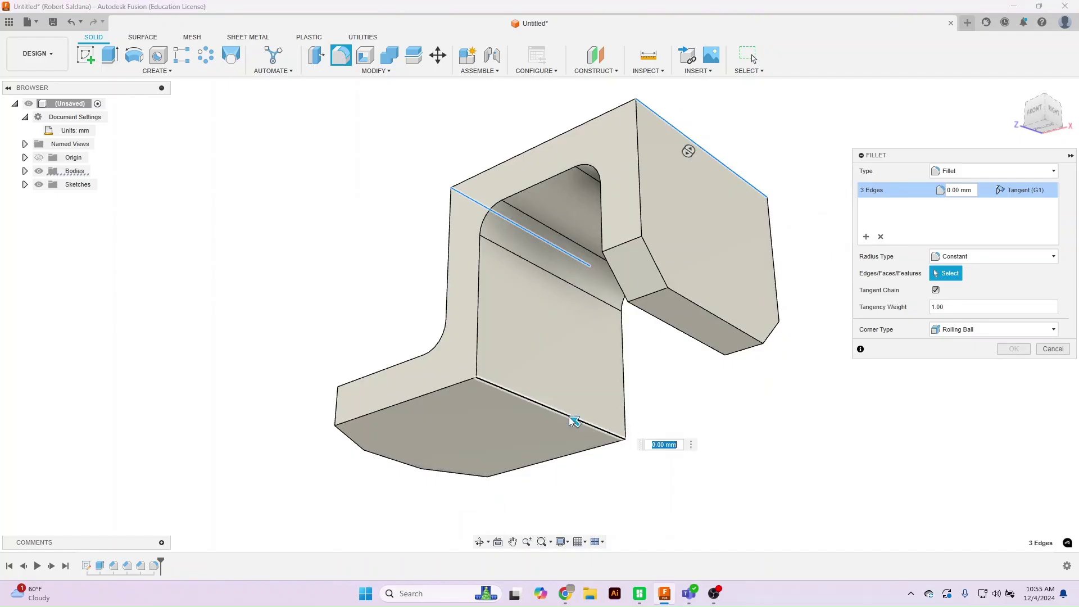
pyautogui.write('20')
pyautogui.press('Return')
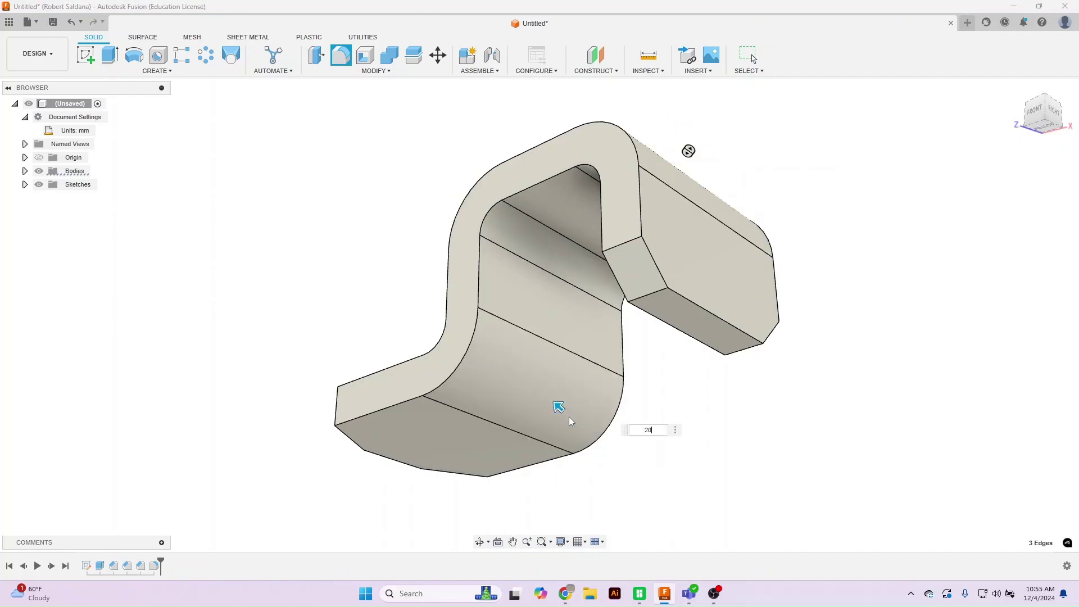
# - Start a new sketch on the top face of the lower step
pyautogui.moveTo(1036, 115)
pyautogui.mouseDown()
pyautogui.moveTo(1059, 152)
pyautogui.moveTo(1042, 165)
pyautogui.mouseUp()
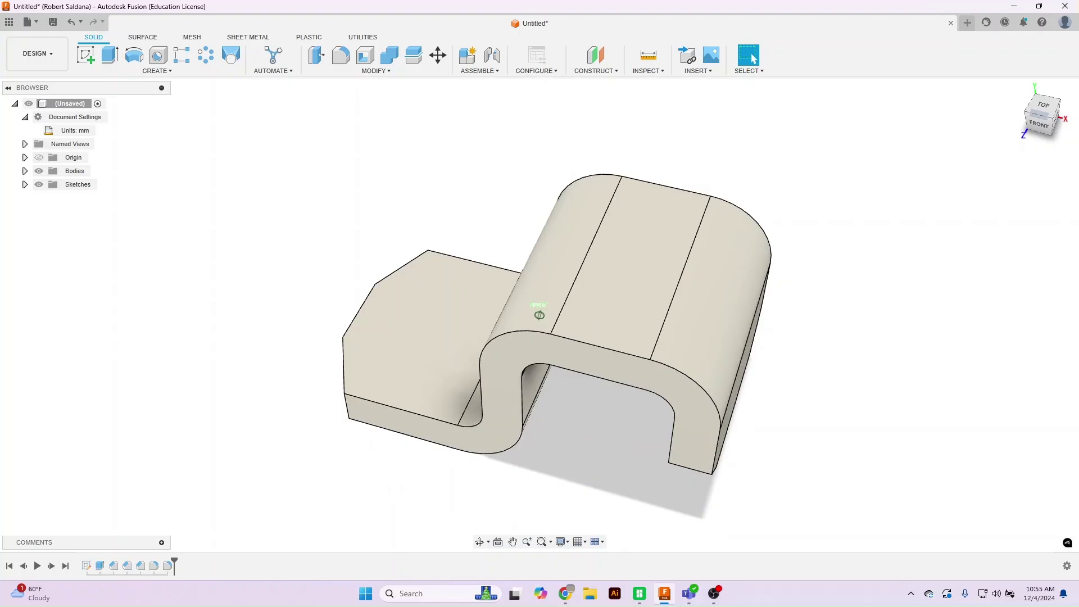
pyautogui.moveTo(1039, 115); pyautogui.dragTo(1046, 125)
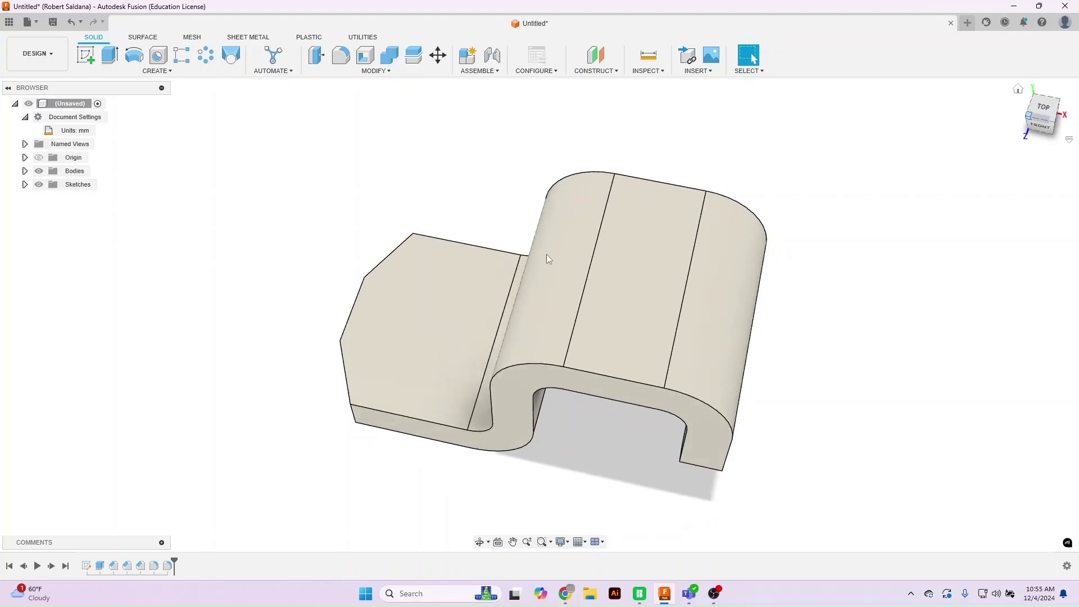
pyautogui.click(81, 58)
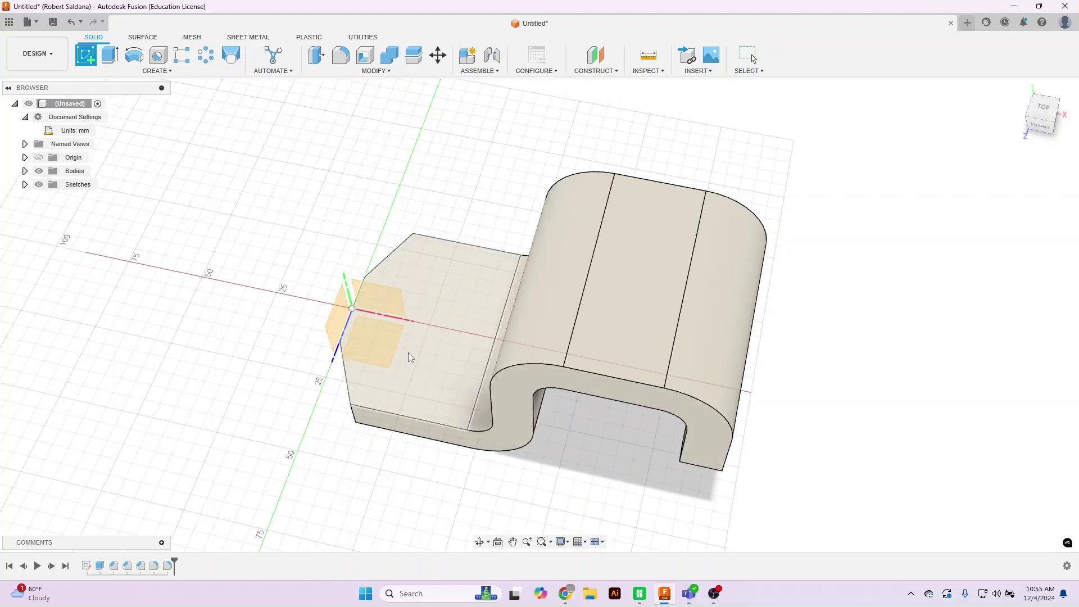
pyautogui.click(426, 355)
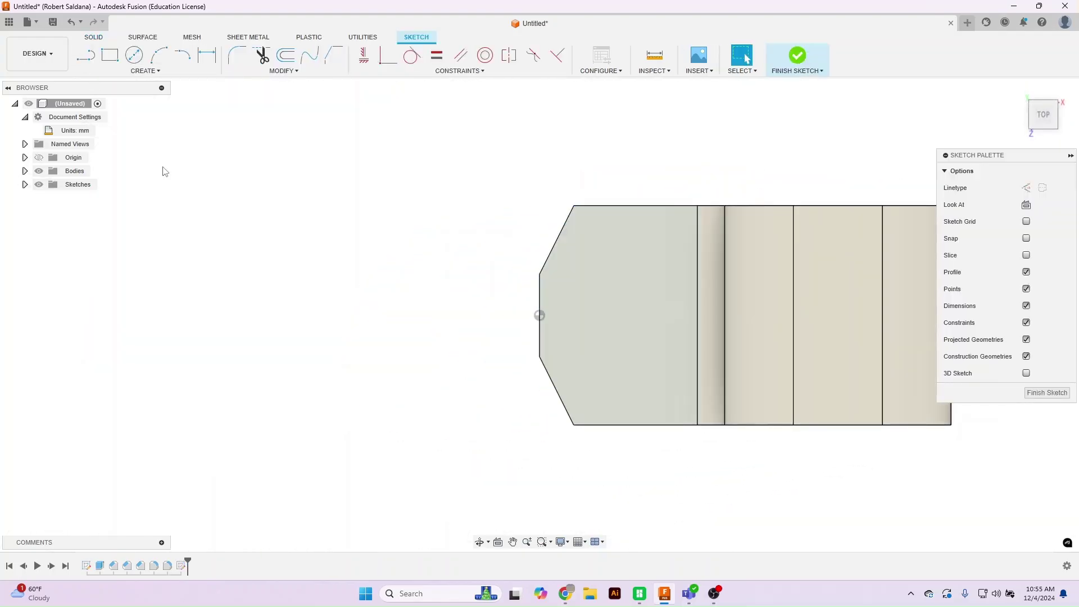
# - Sketch two circles on the lower step's face, about 14 mm in diameter near the rear side and a smaller one near the front
pyautogui.click(134, 55)
pyautogui.click(624, 250)
pyautogui.click(635, 271)
pyautogui.click(616, 367)
pyautogui.click(628, 382)
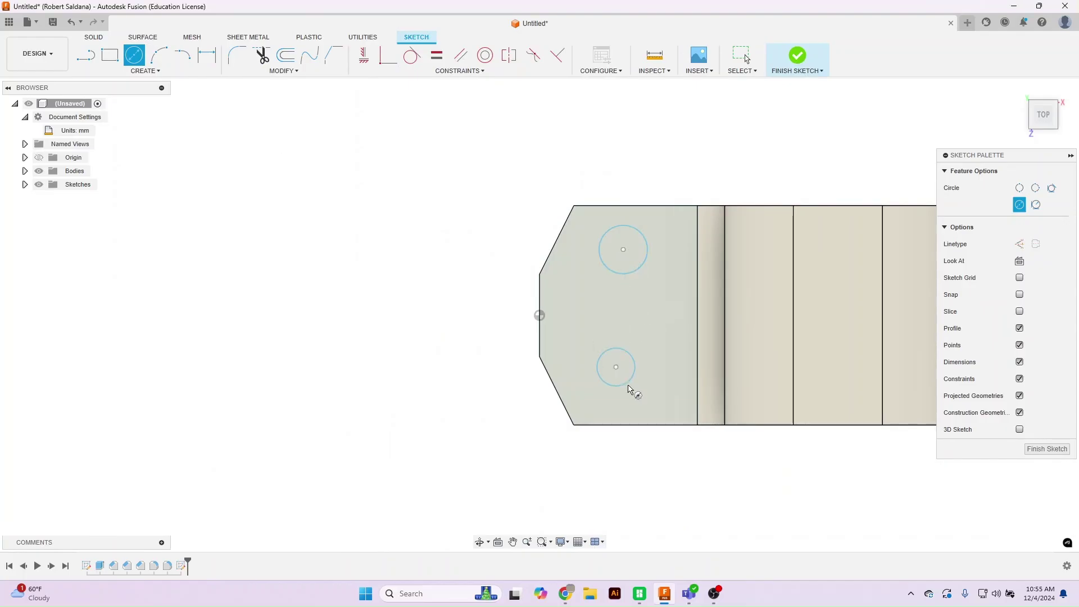
# - Apply an Equal constraint to the two circles on the lower step
pyautogui.click(436, 54)
pyautogui.click(613, 272)
pyautogui.click(628, 358)
# - Align the two circle centers vertically with a Horizontal/Vertical constraint, and move the rear circle closer to the front one
pyautogui.click(464, 72)
pyautogui.click(368, 84)
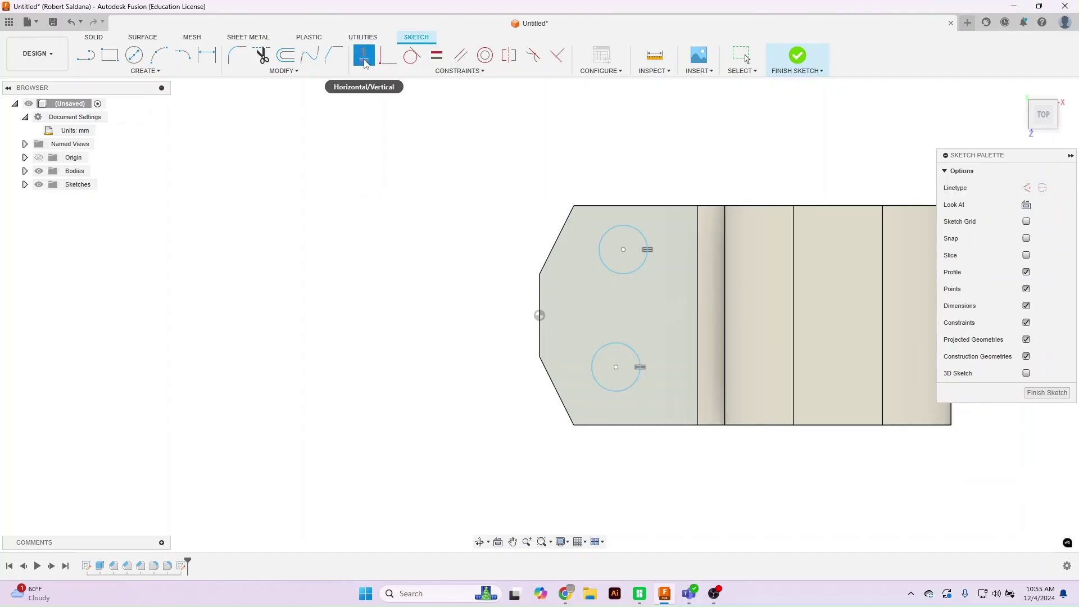
pyautogui.click(623, 250)
pyautogui.click(615, 368)
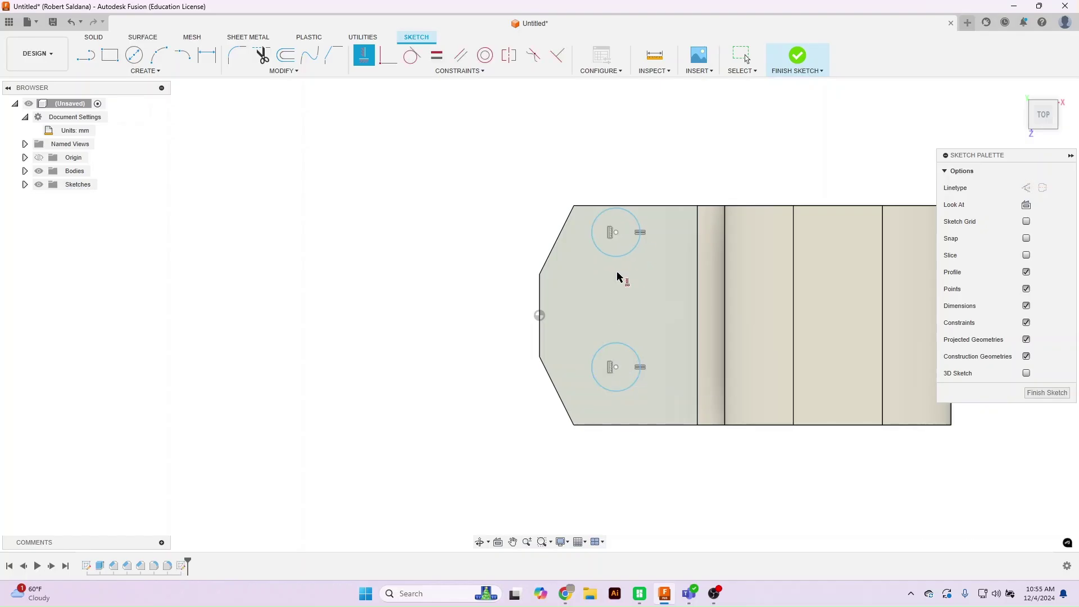
pyautogui.press('Escape')
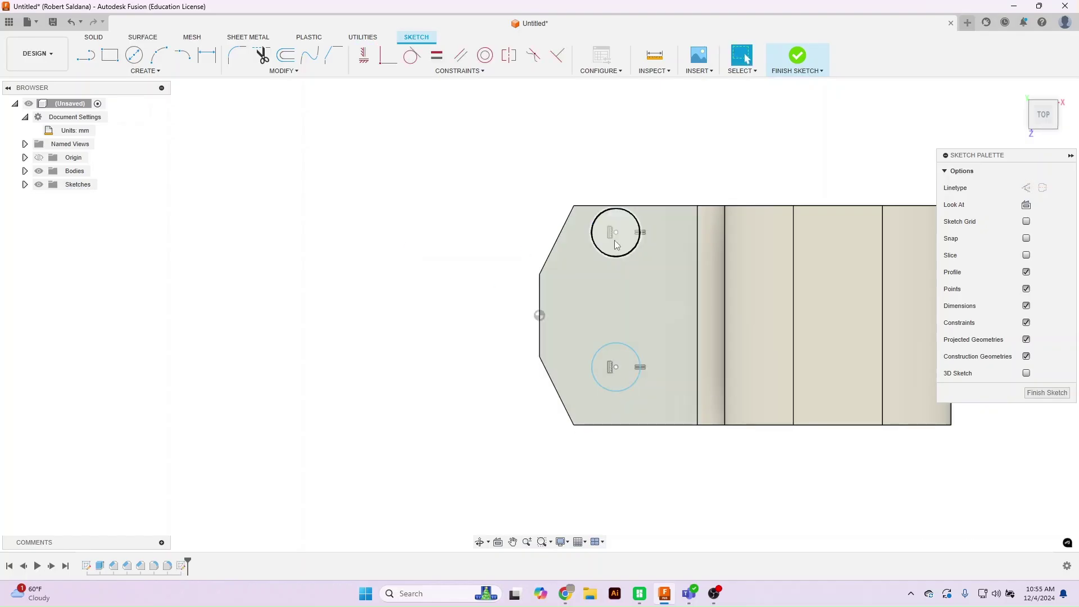
pyautogui.moveTo(615, 232); pyautogui.dragTo(628, 259)
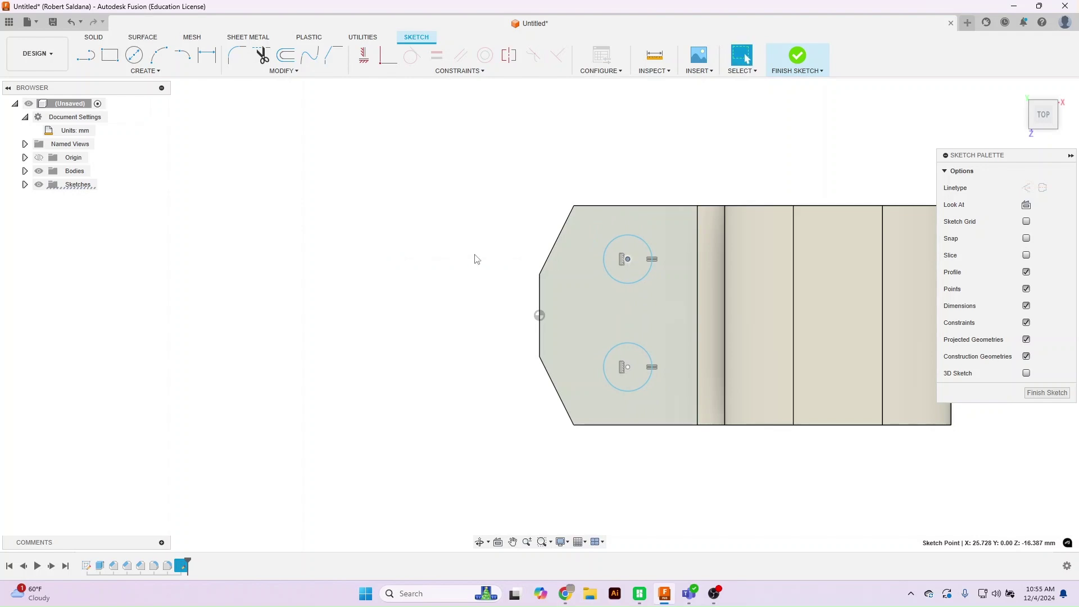
# - Dimension the front circle's center 30 mm from the lower step's free end edge
pyautogui.press('d')
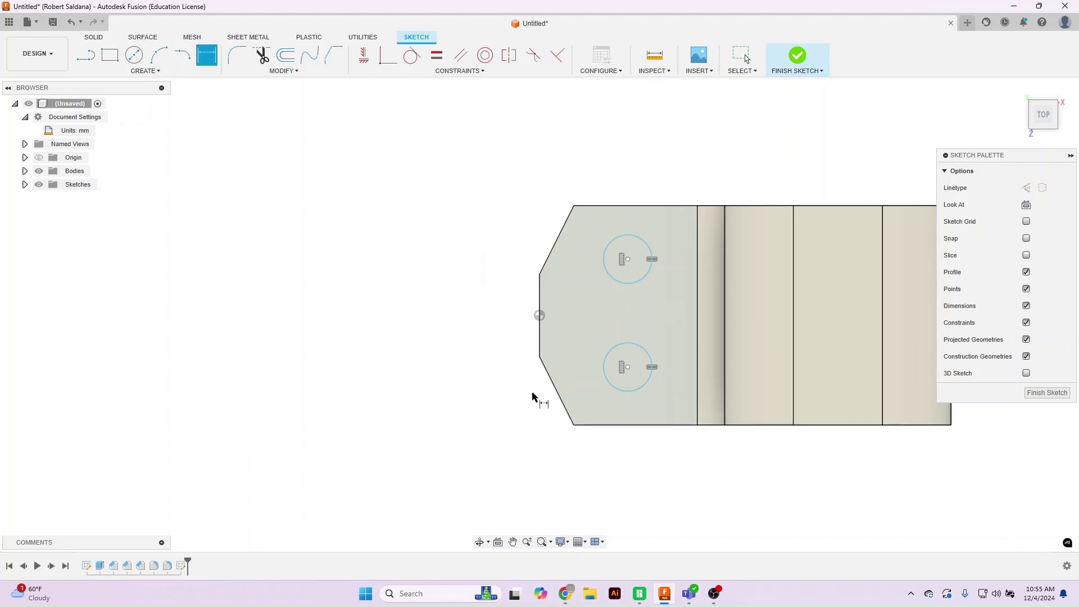
pyautogui.click(539, 334)
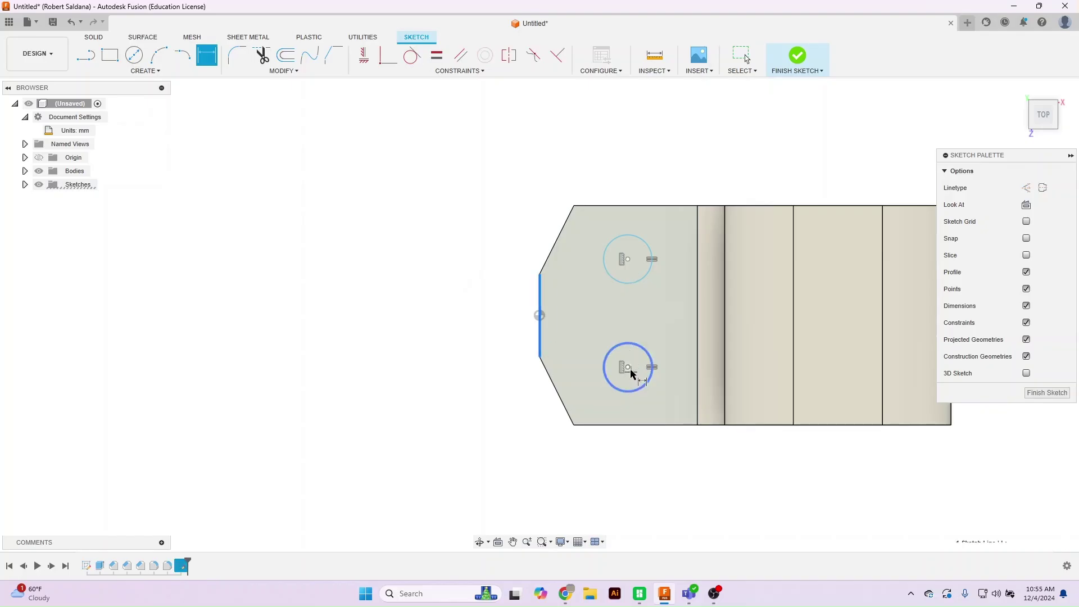
pyautogui.click(629, 368)
pyautogui.click(589, 478)
pyautogui.write('30')
pyautogui.press('Return')
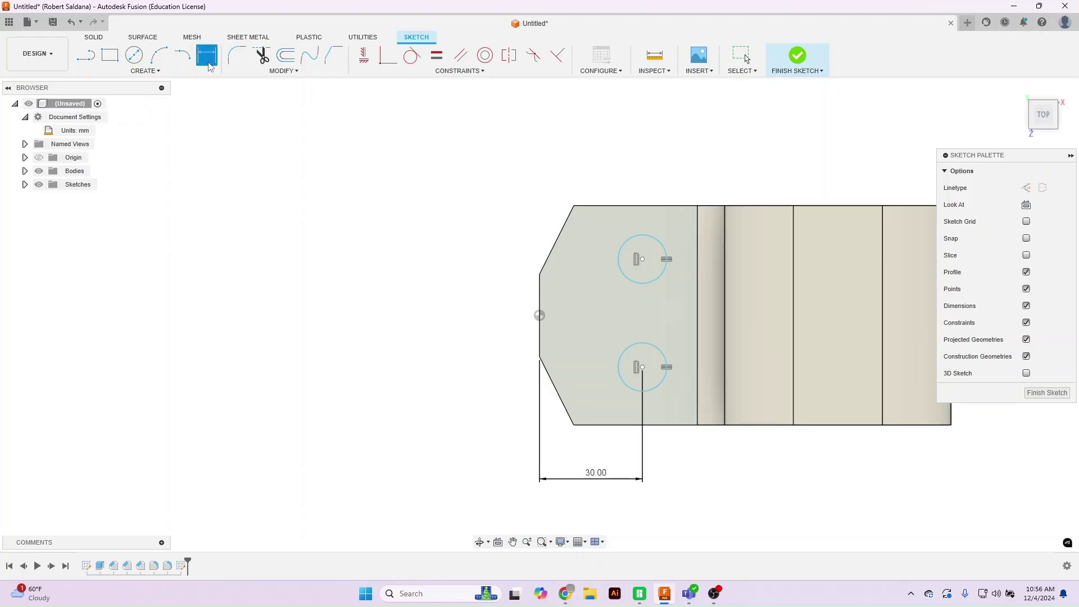
# - Dimension the front circle's diameter to 10 mm
pyautogui.click(666, 363)
pyautogui.click(674, 332)
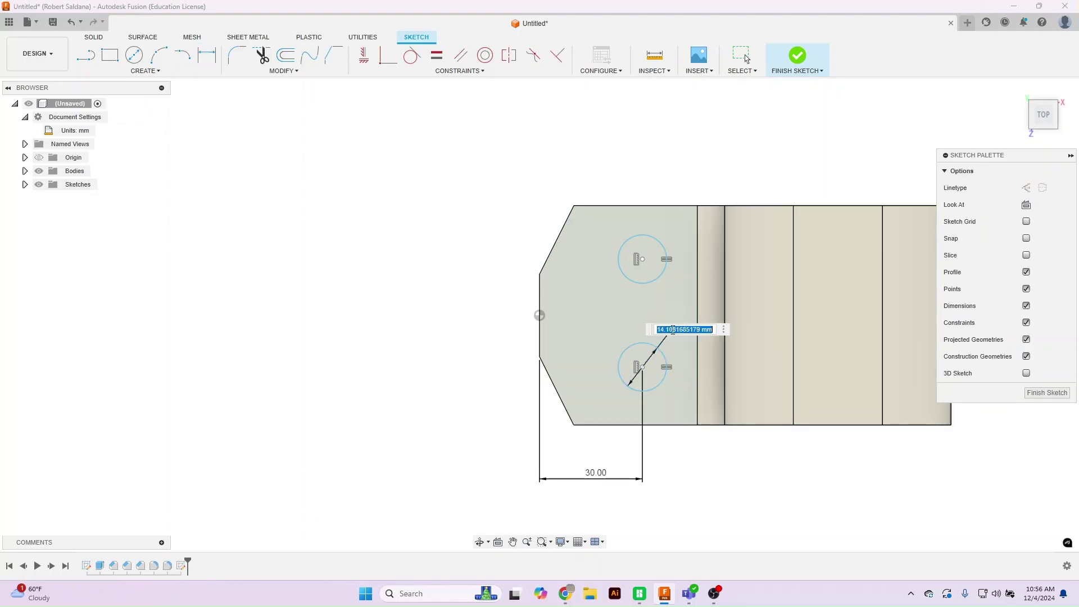
pyautogui.write('10')
pyautogui.press('Return')
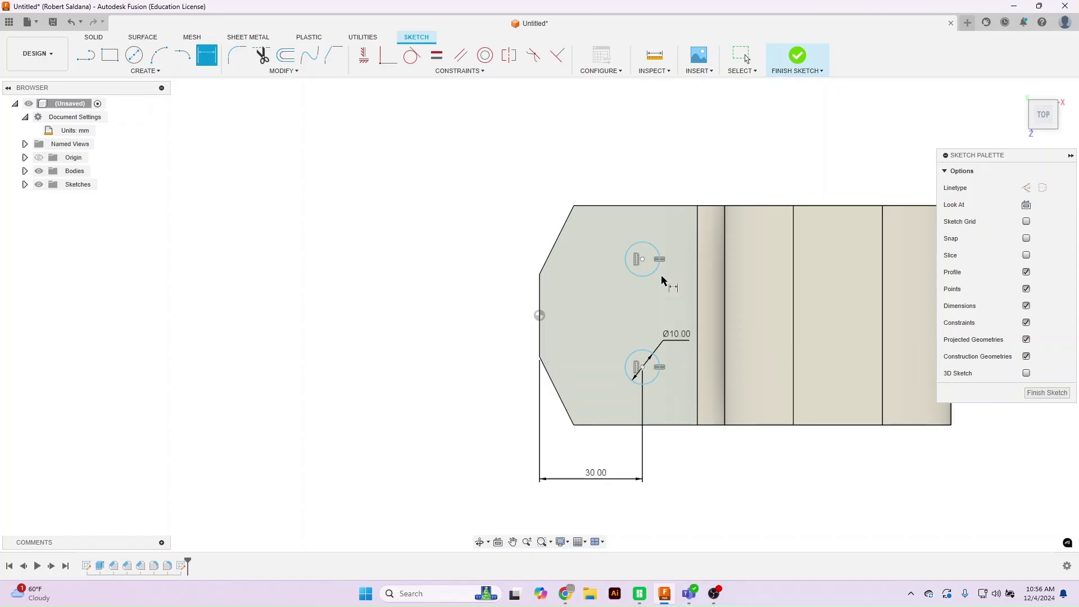
# - Dimension the spacing between the two circle centers on the lower step to 34 mm
pyautogui.click(643, 259)
pyautogui.click(643, 368)
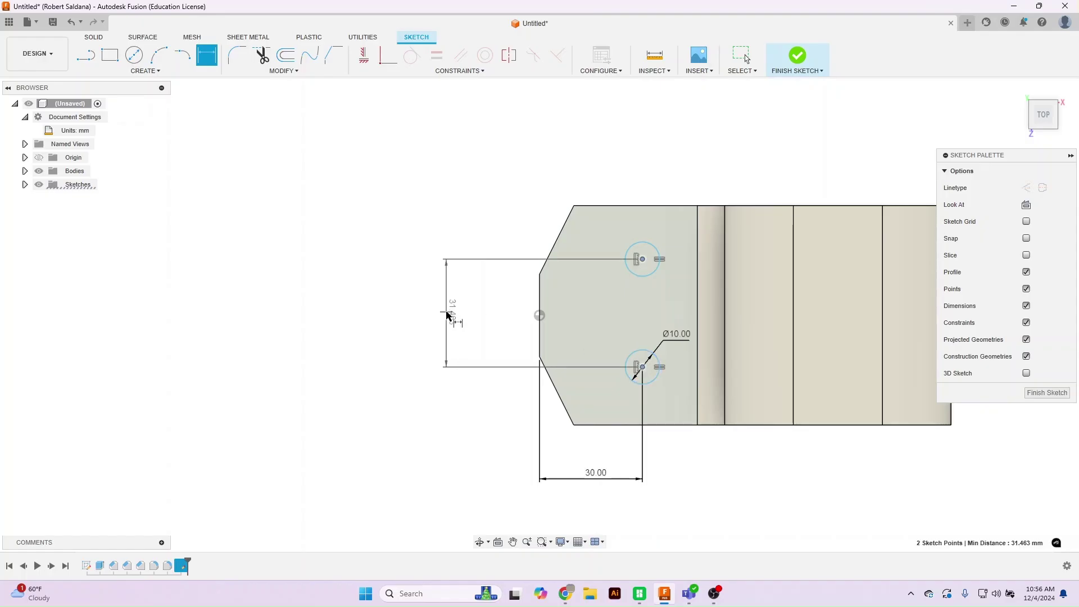
pyautogui.click(448, 313)
pyautogui.write('3')
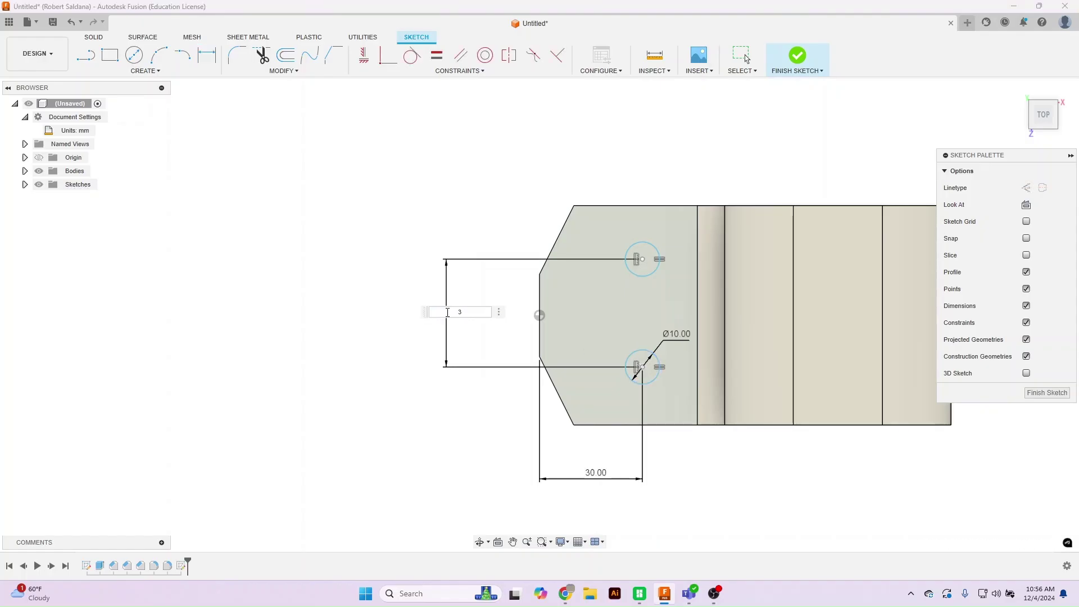
pyautogui.write('4')
pyautogui.press('Return')
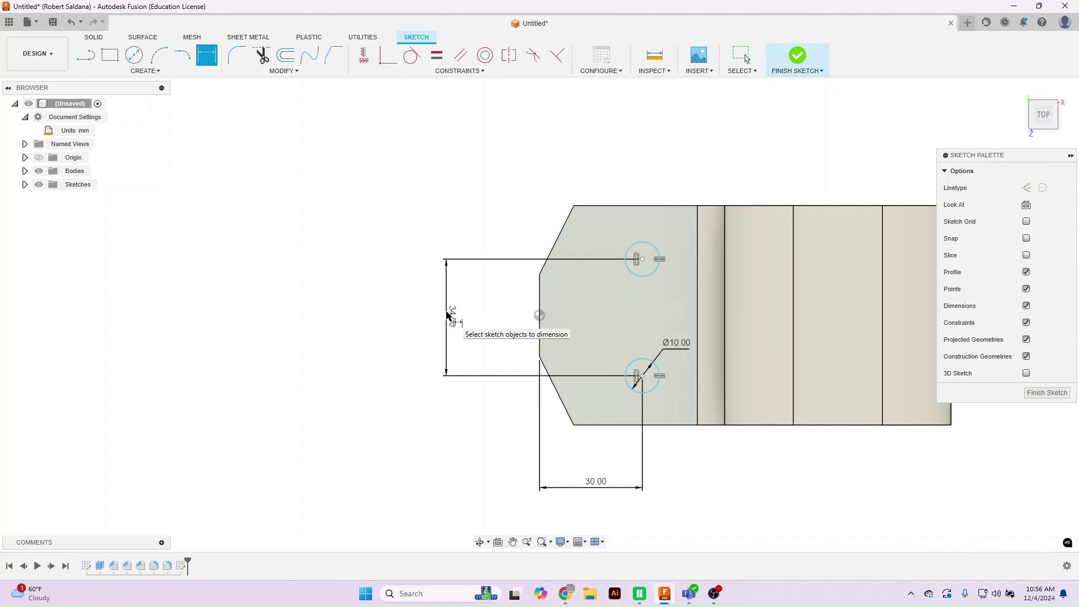
# - Dimension the front circle's center 15 mm from the lower step's front edge, and finish the sketch
pyautogui.click(643, 377)
pyautogui.click(637, 426)
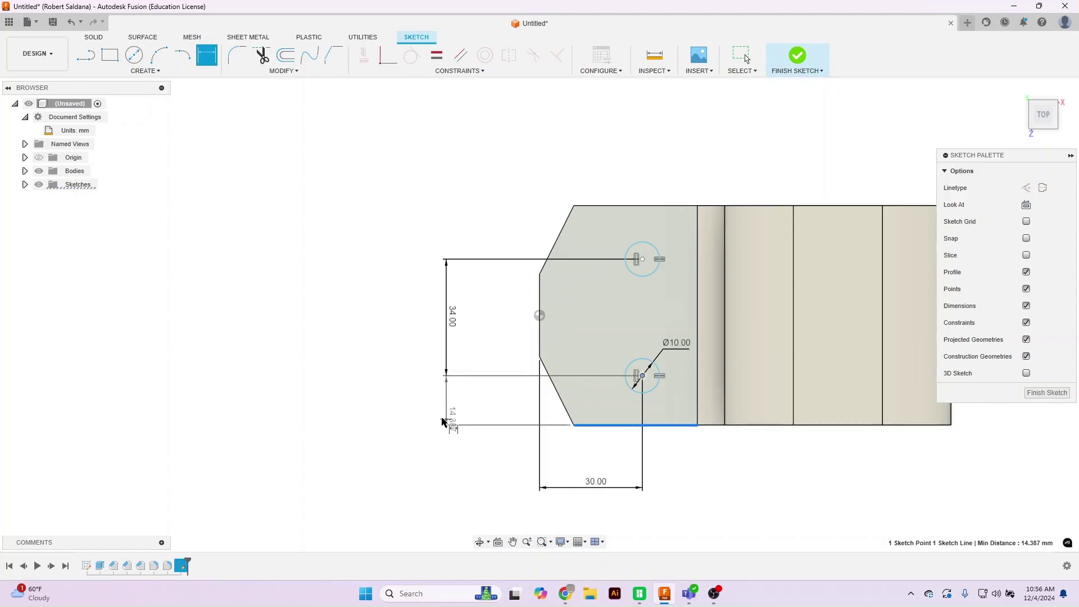
pyautogui.click(447, 421)
pyautogui.write('15')
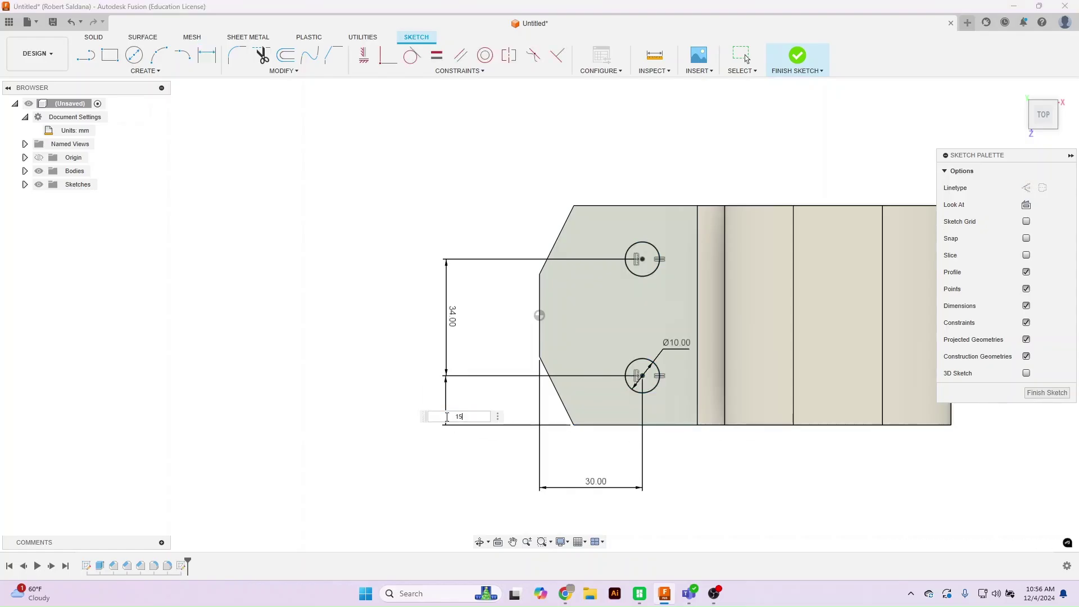
pyautogui.press('Return')
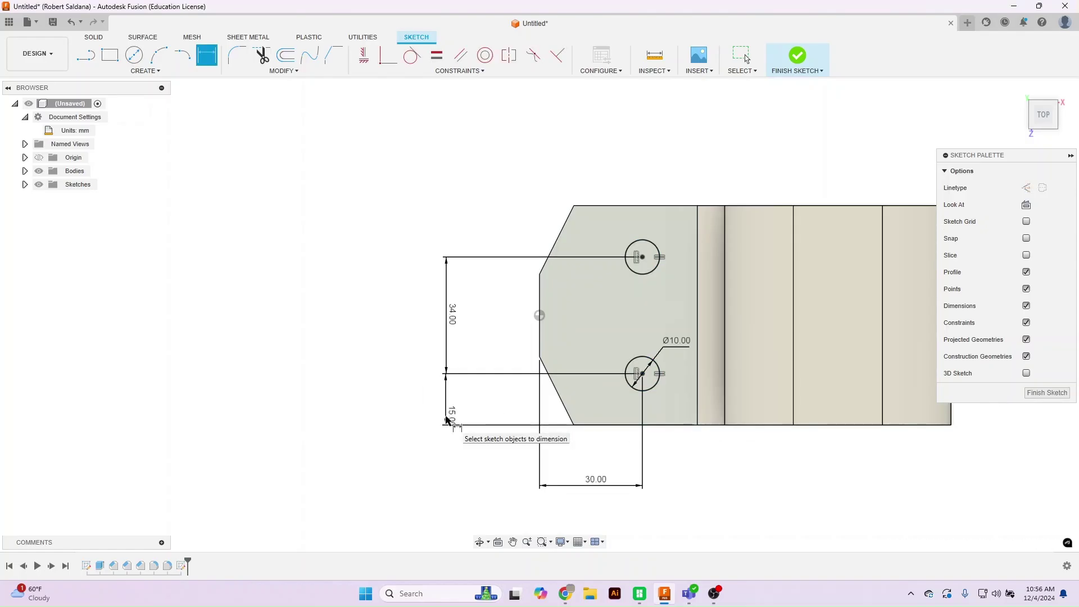
pyautogui.click(798, 55)
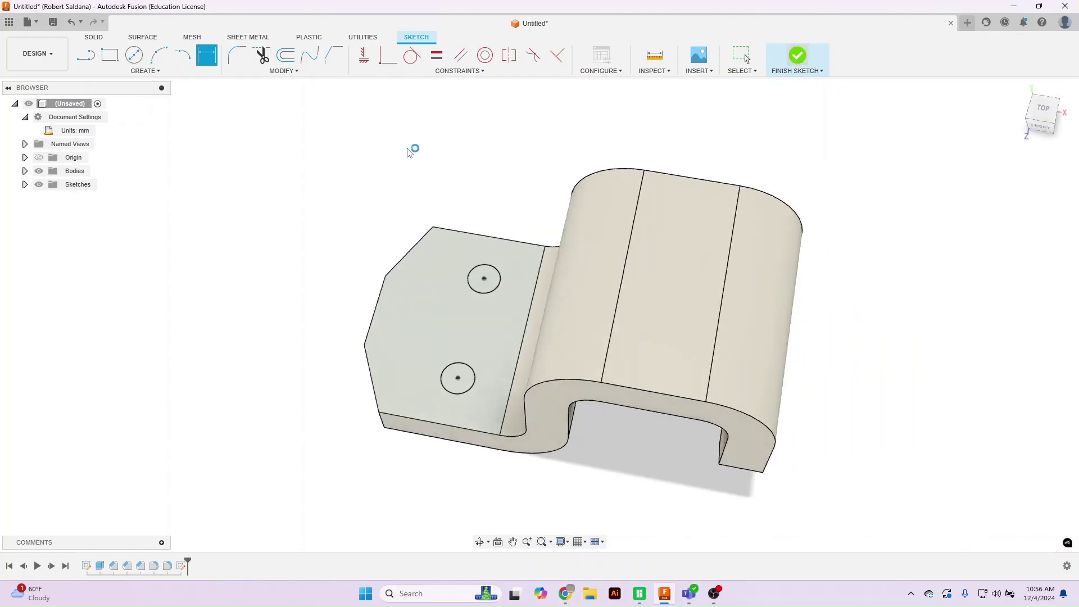
# - Extrude both circle profiles as a cut through the full thickness of the lower step
pyautogui.press('e')
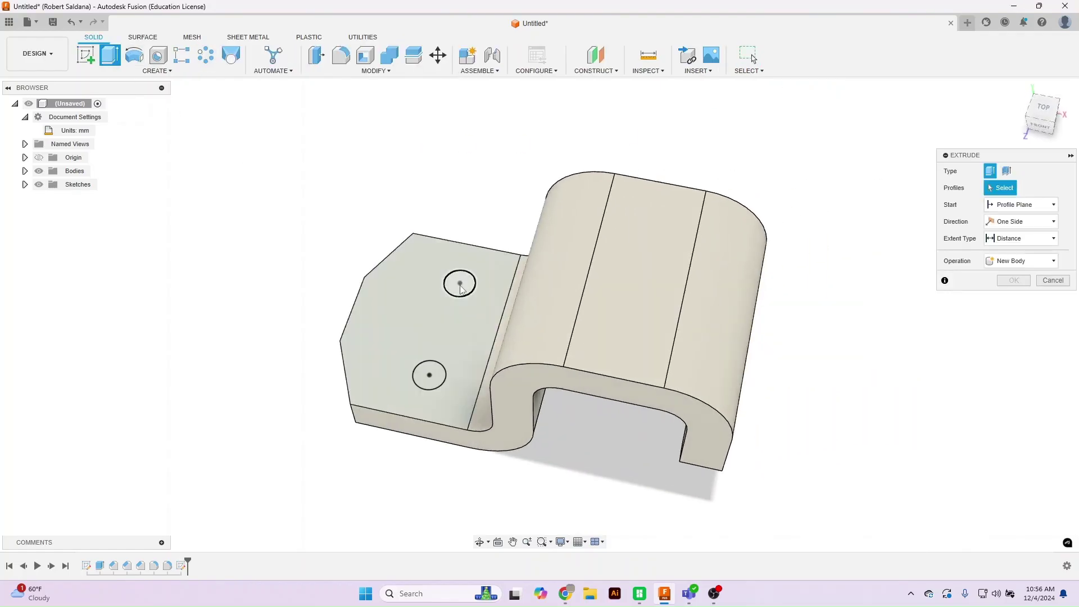
pyautogui.click(459, 286)
pyautogui.click(429, 374)
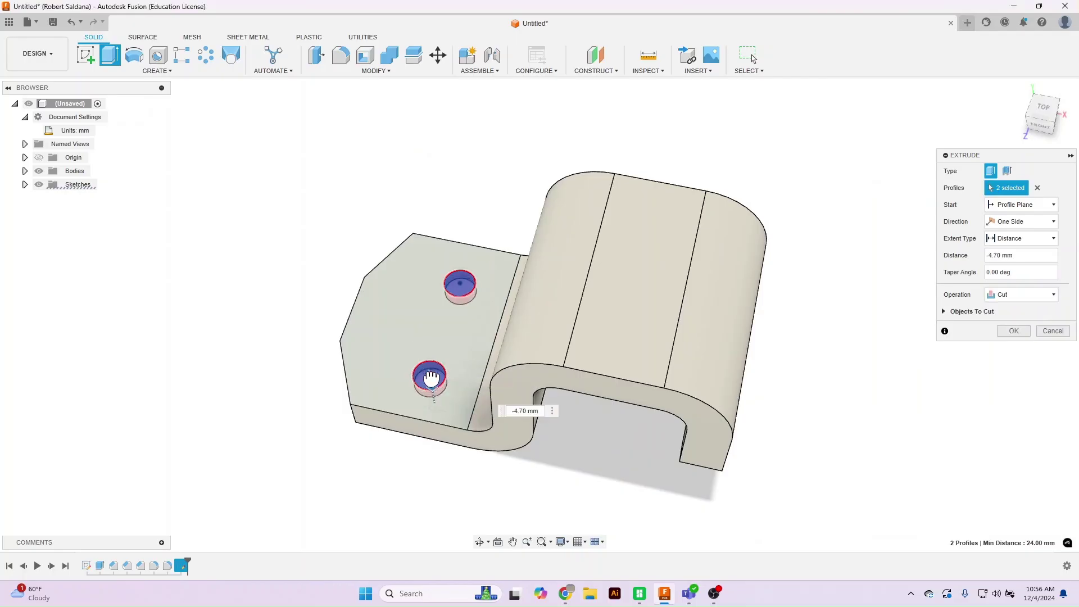
pyautogui.moveTo(430, 377); pyautogui.dragTo(433, 400)
pyautogui.click(1020, 238)
pyautogui.click(1013, 275)
pyautogui.click(1013, 331)
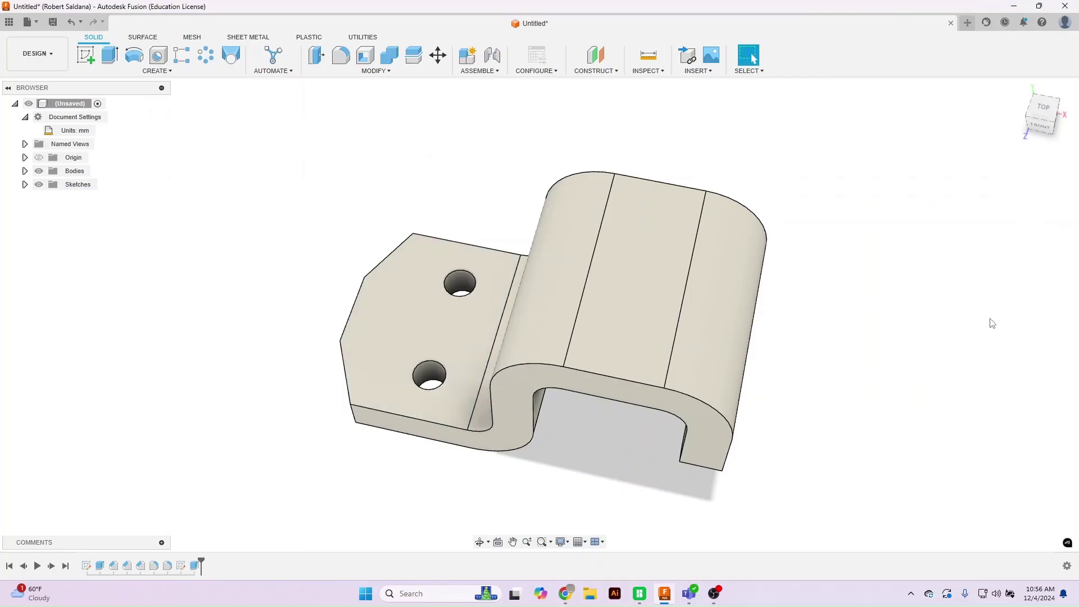
# - Start a sketch on the bracket's flat upper face and draw a 20 mm diameter circle at its center
pyautogui.click(85, 54)
pyautogui.click(657, 298)
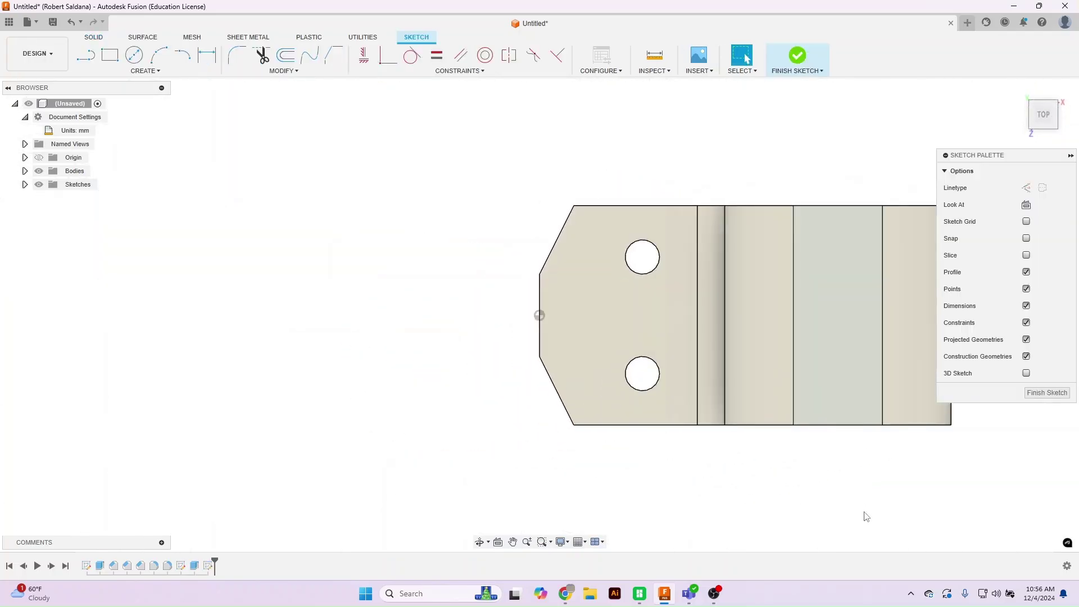
pyautogui.moveTo(754, 487); pyautogui.dragTo(502, 485, button='middle')
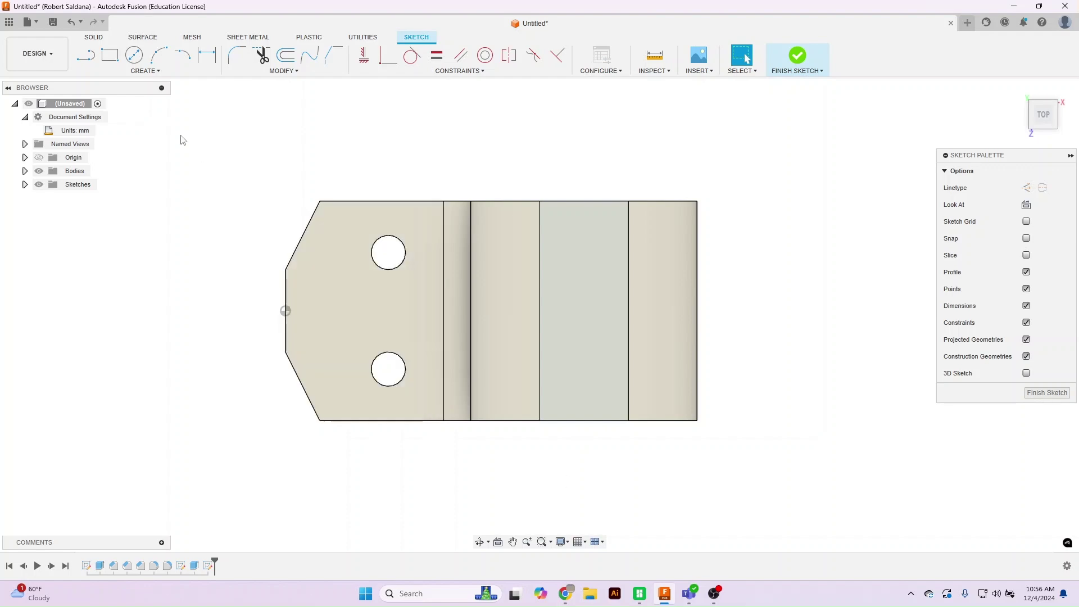
pyautogui.click(133, 55)
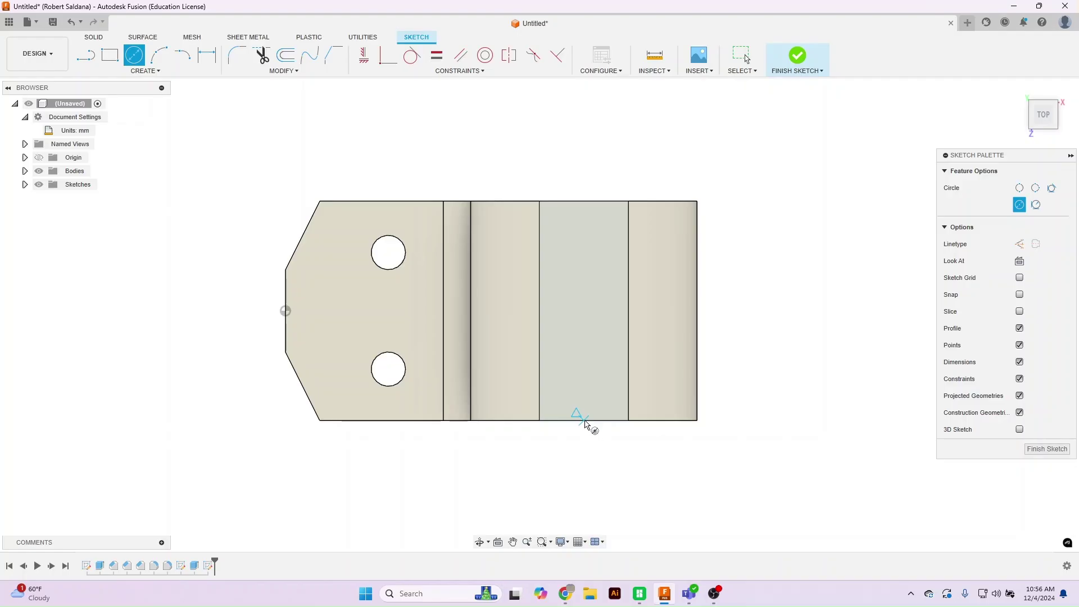
pyautogui.click(584, 311)
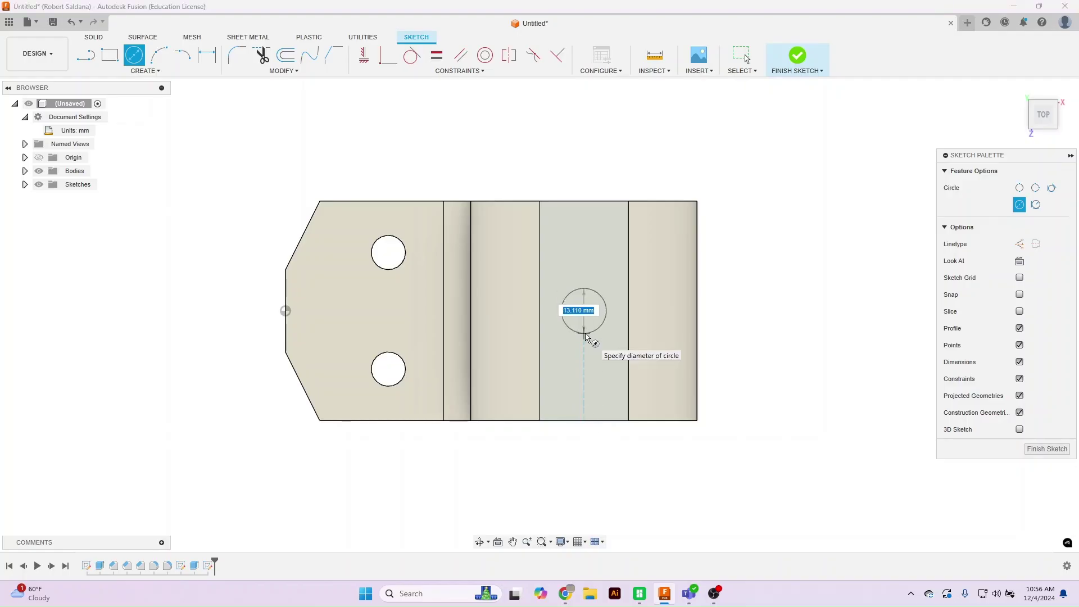
pyautogui.write('20')
pyautogui.press('Return')
pyautogui.press('Escape')
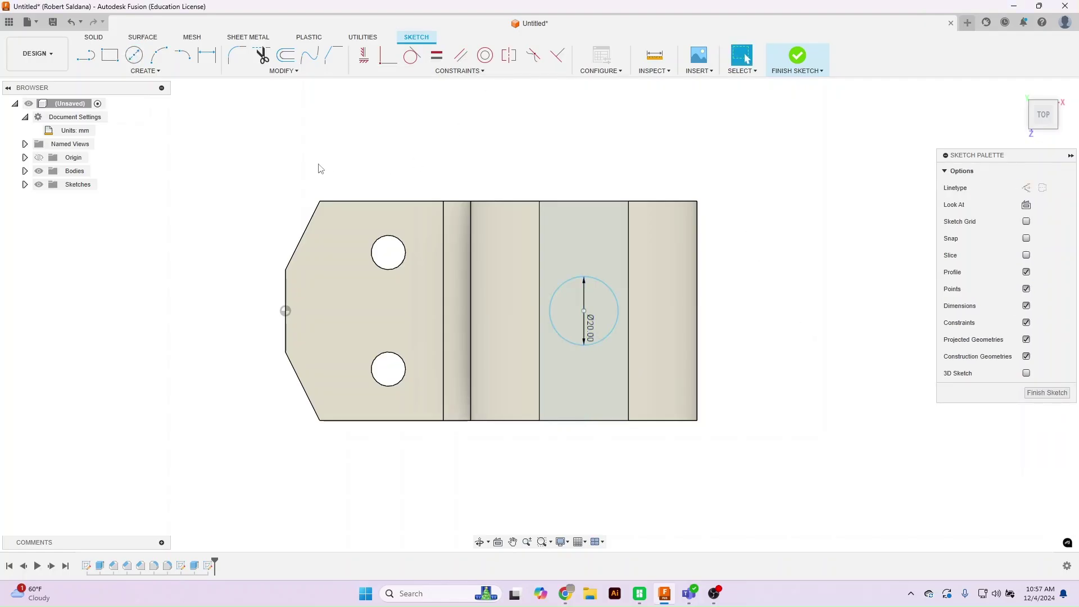
# - Dimension the 20 mm circle's center 33 mm from the bracket's outer end edge at the raised section
pyautogui.press('d')
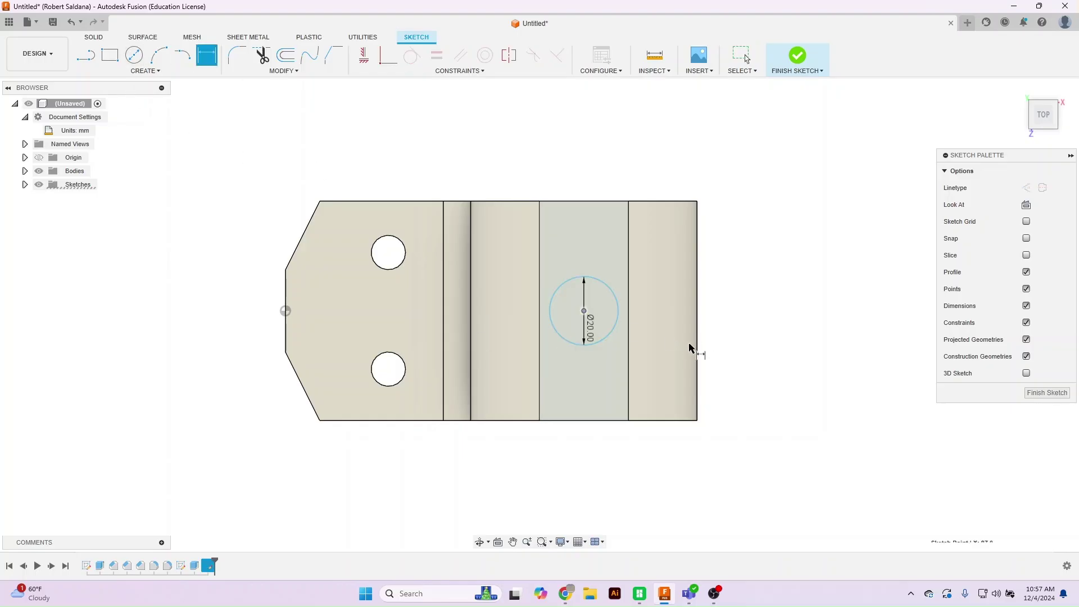
pyautogui.click(698, 347)
pyautogui.click(631, 477)
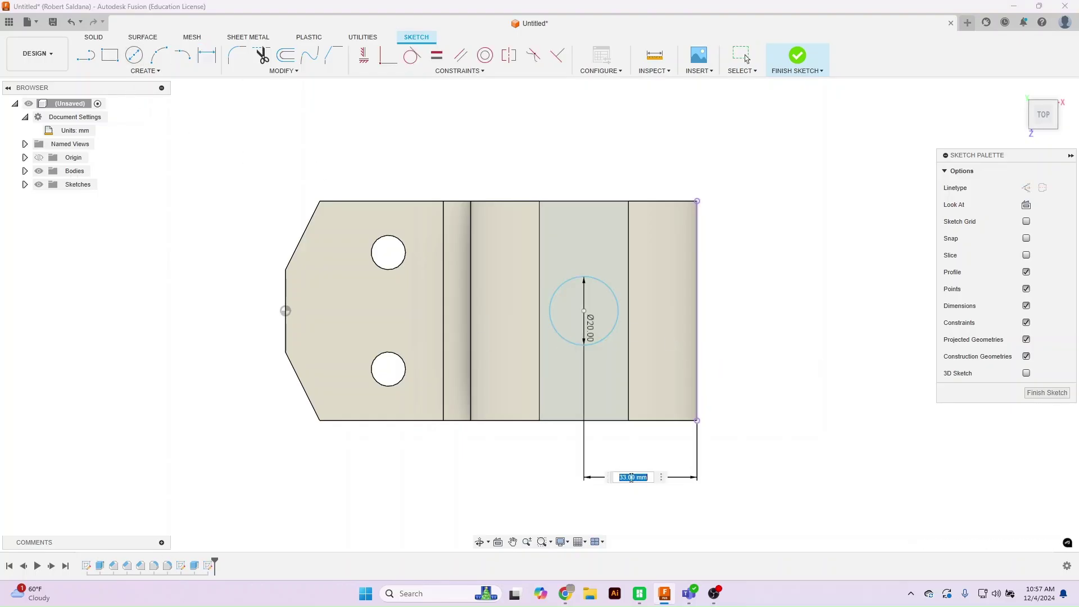
pyautogui.press('Return')
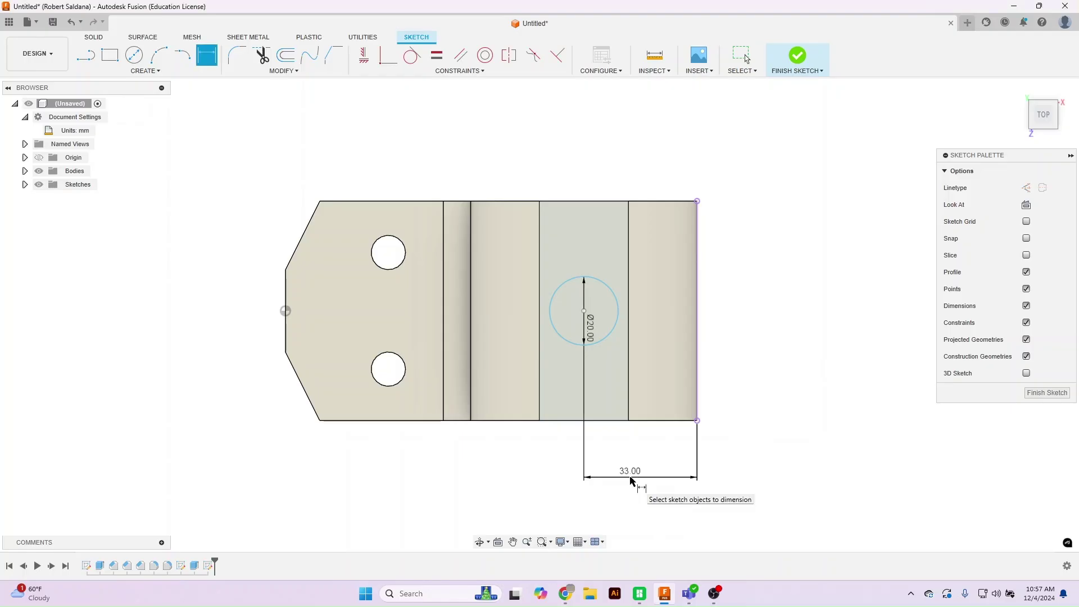
# - Dimension the 20 mm circle's center 32 mm from the upper face's front edge, and finish the sketch
pyautogui.click(584, 310)
pyautogui.click(570, 420)
pyautogui.click(766, 336)
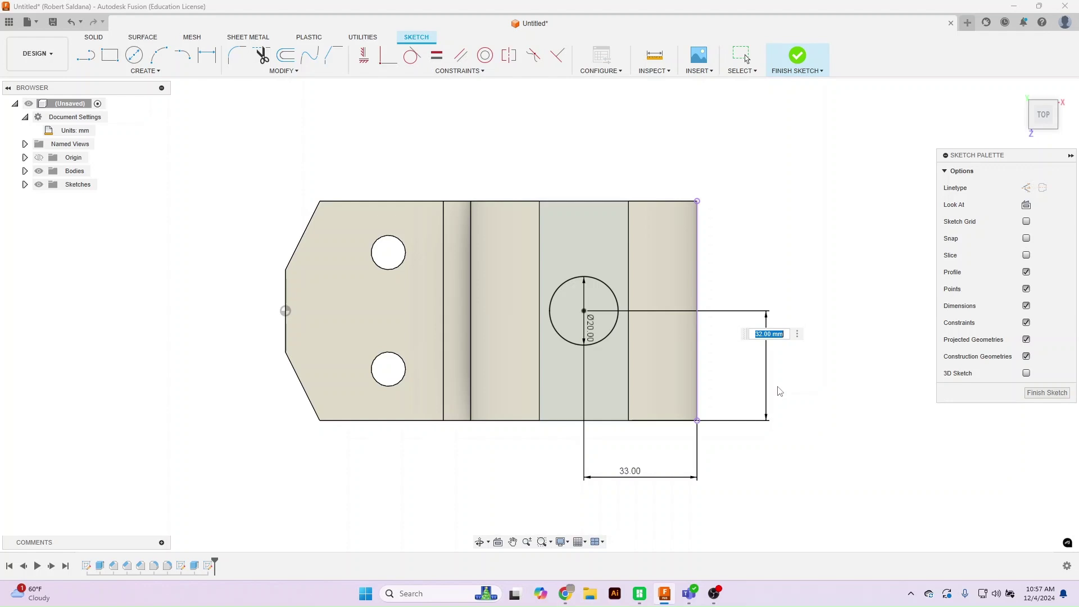
pyautogui.press('Return')
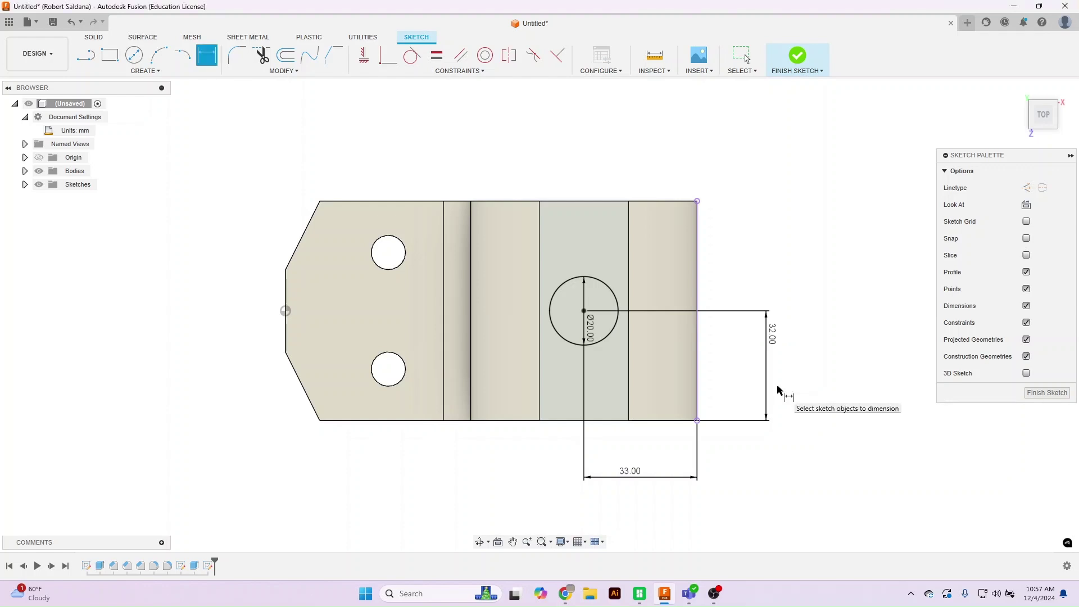
pyautogui.click(800, 56)
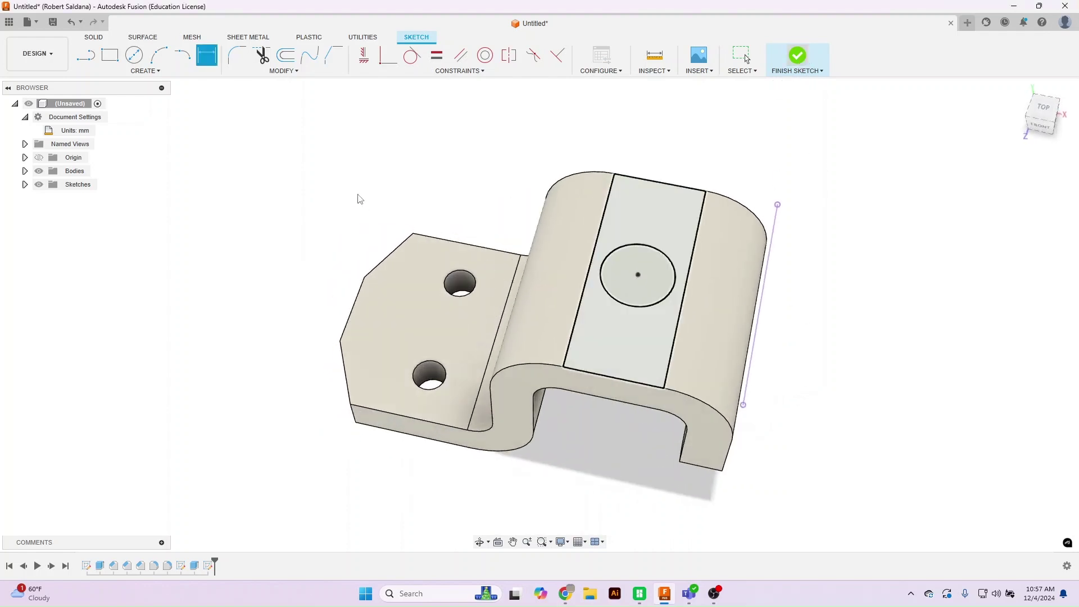
# - Extrude the 20 mm circle downward as a cut through the upper face with the extent set to All
pyautogui.click(104, 53)
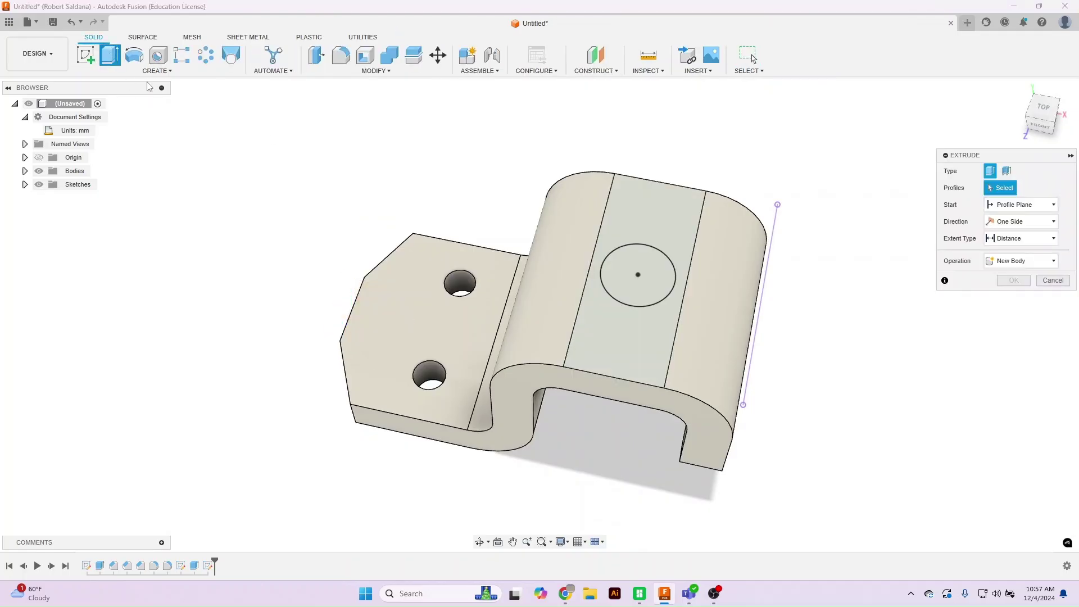
pyautogui.click(639, 301)
pyautogui.moveTo(639, 307); pyautogui.dragTo(633, 338)
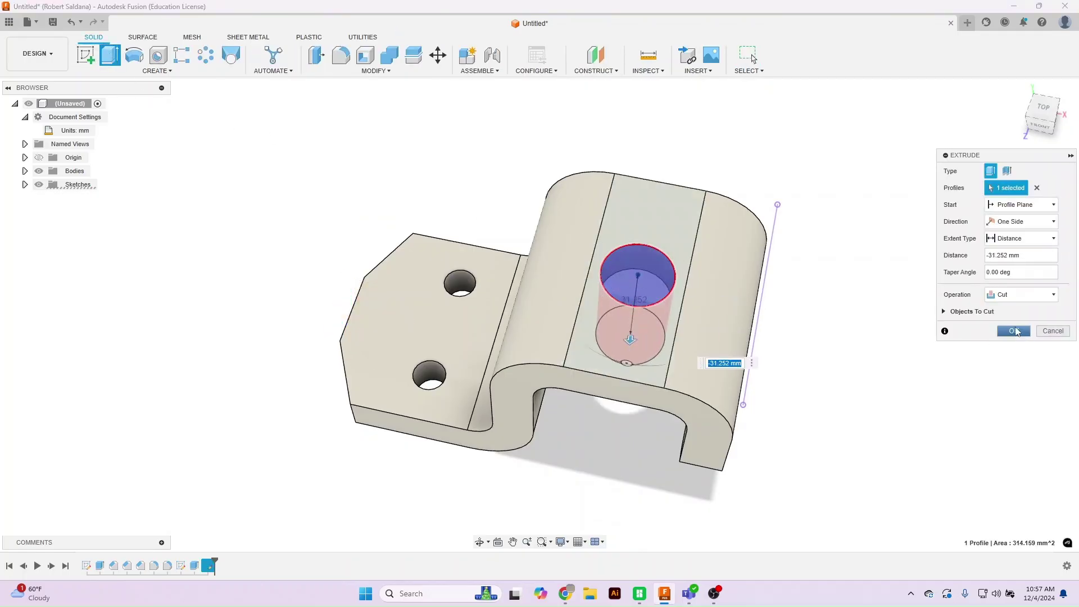
pyautogui.click(1020, 238)
pyautogui.click(1009, 282)
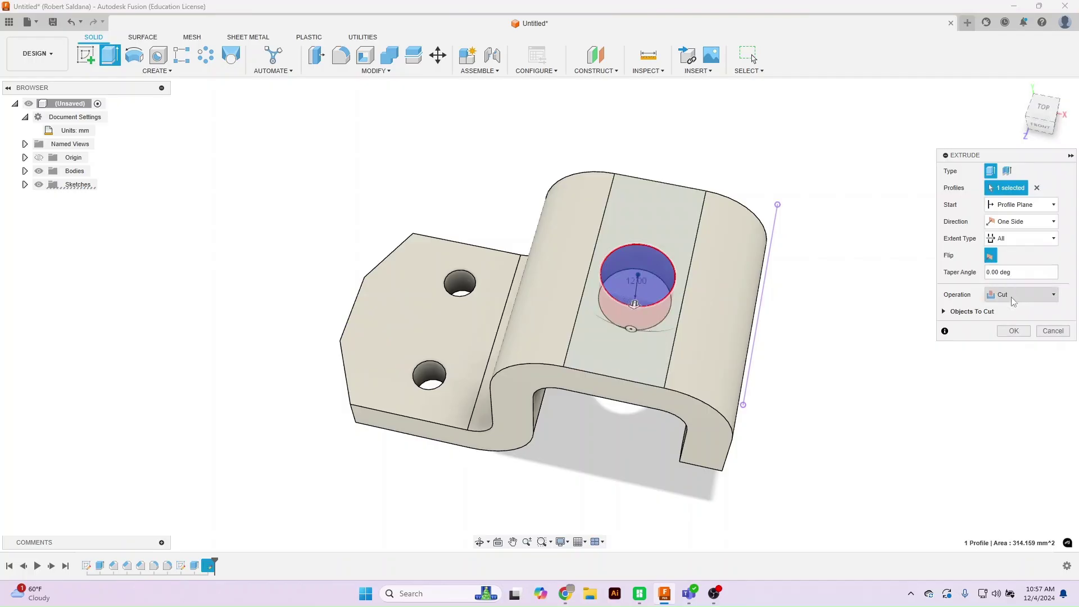
pyautogui.click(1014, 329)
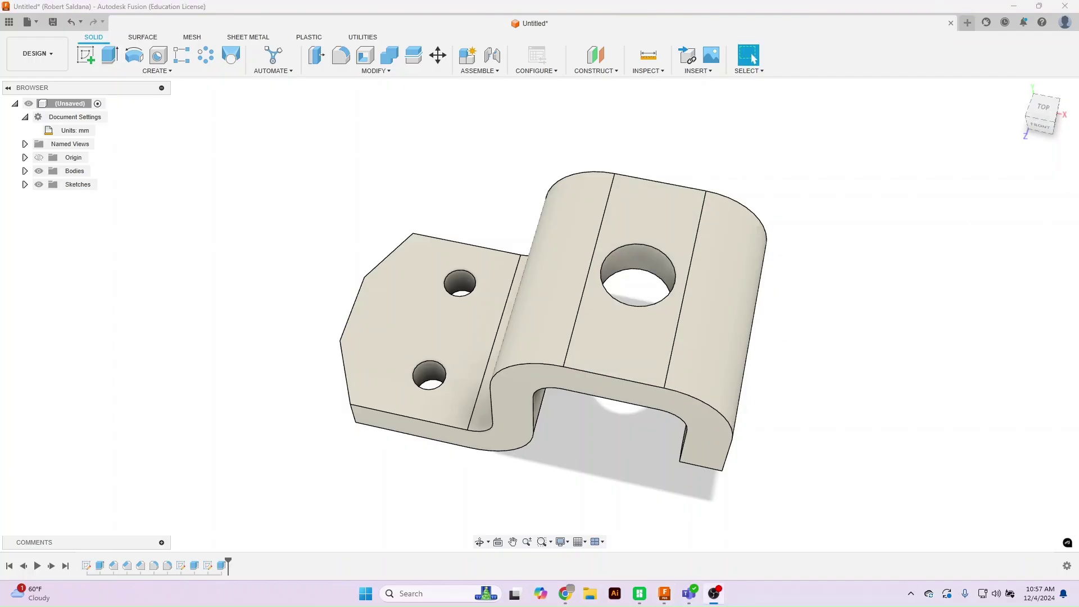
# - Start a Hole feature on the outer face of the chamfered vertical flange
pyautogui.moveTo(1041, 126); pyautogui.dragTo(1023, 106)
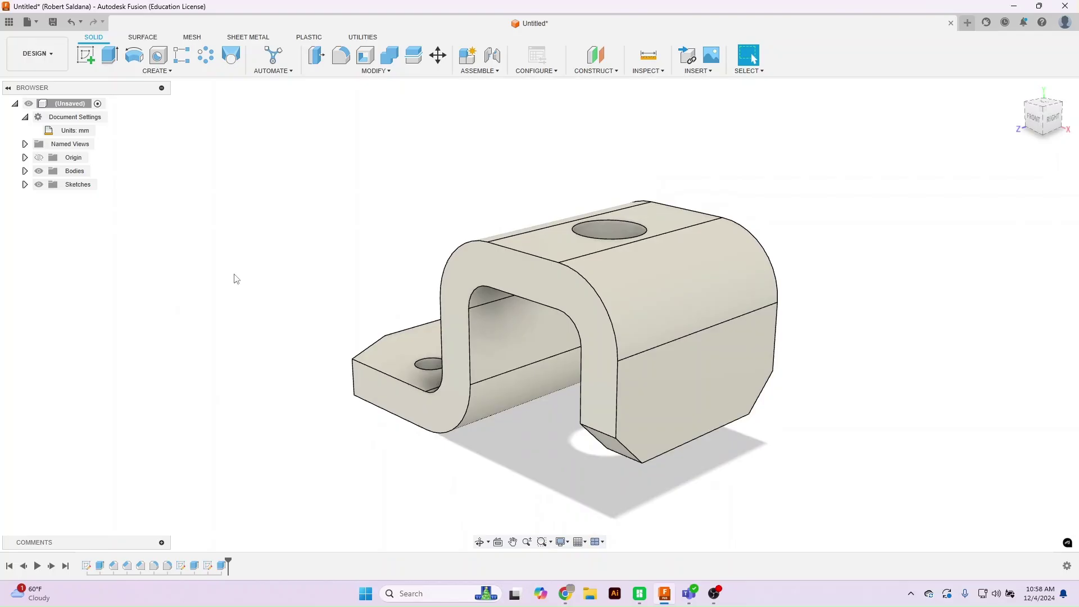
pyautogui.click(158, 54)
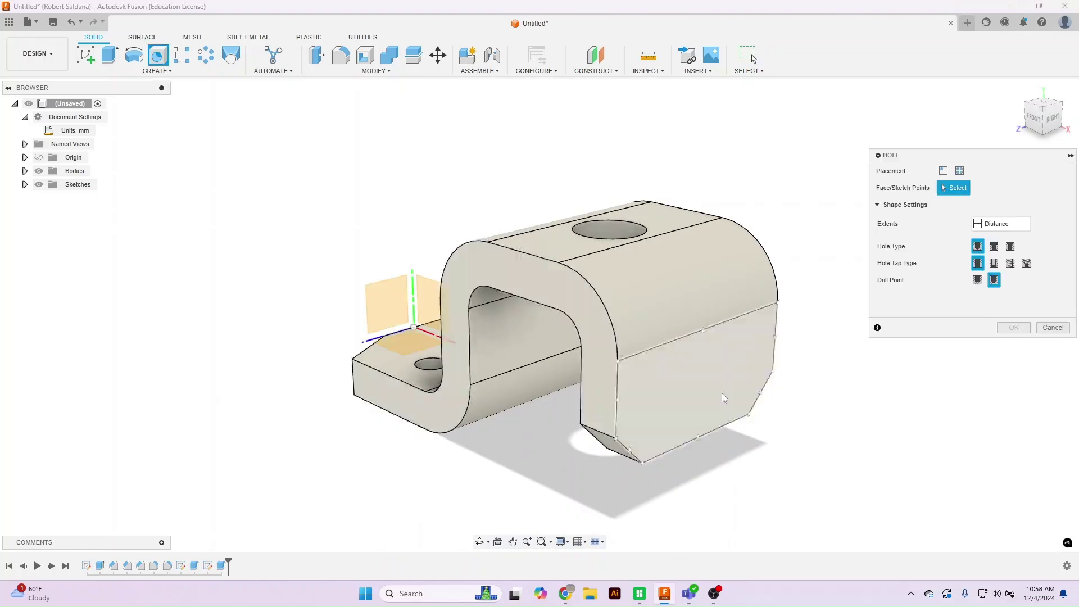
pyautogui.click(702, 383)
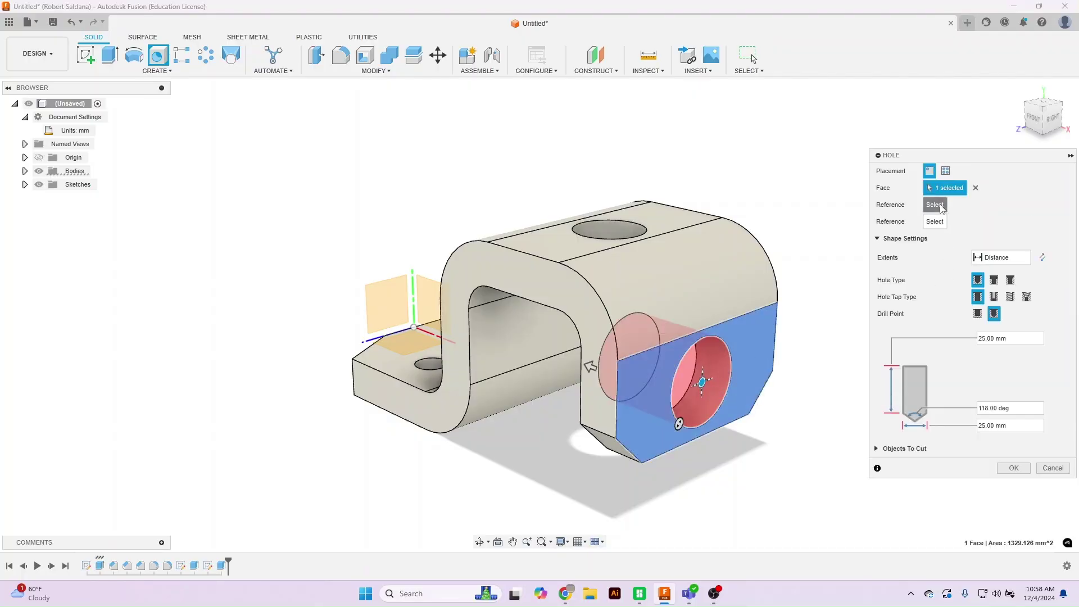
# - Reference the hole's position to the flange face's lower edge and front vertical edge
pyautogui.click(676, 452)
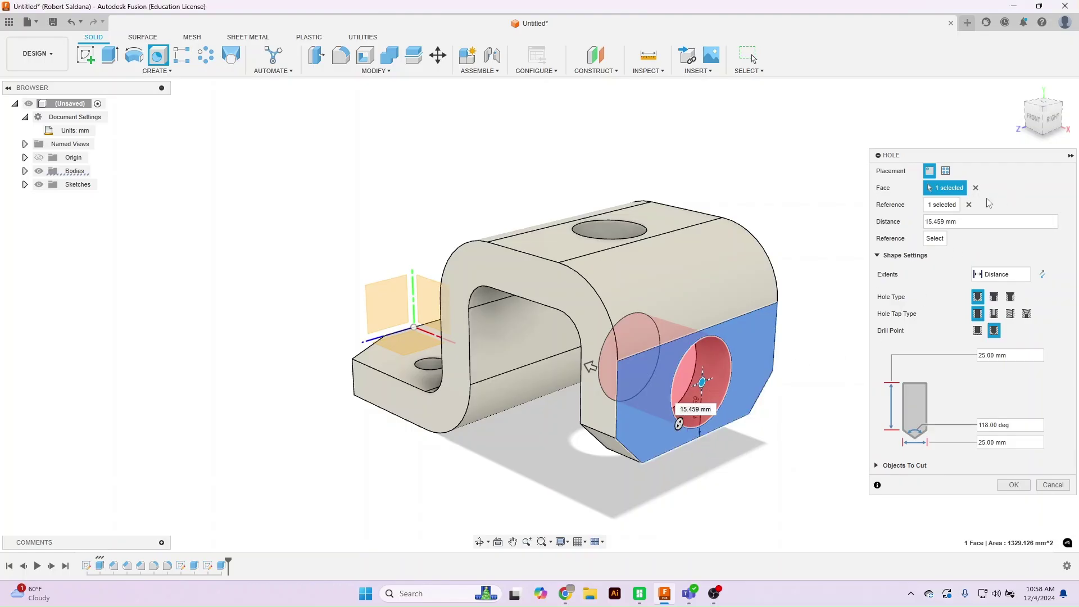
pyautogui.click(968, 205)
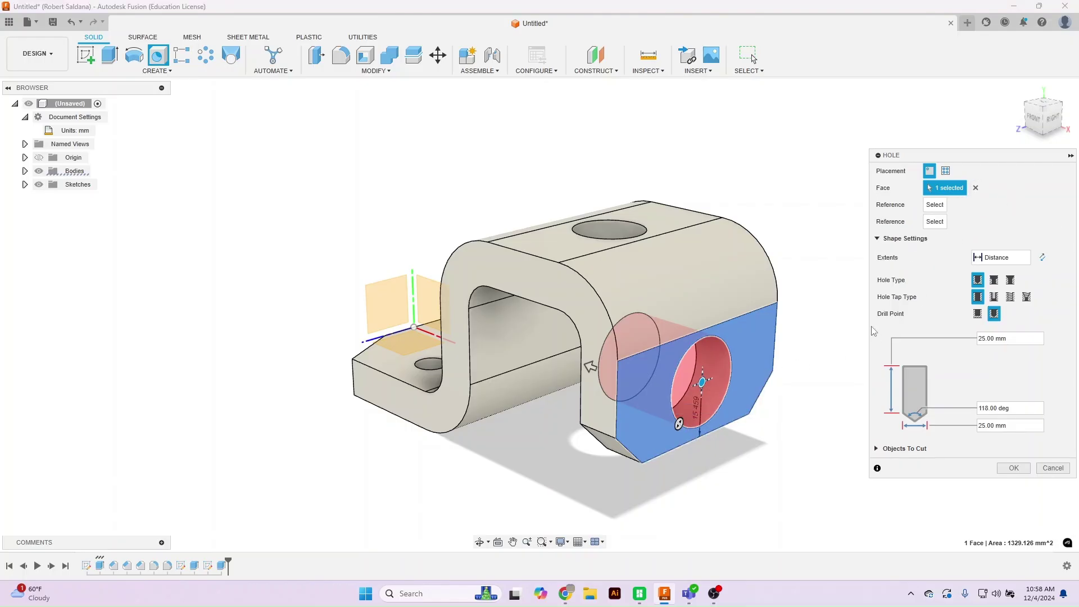
pyautogui.click(700, 438)
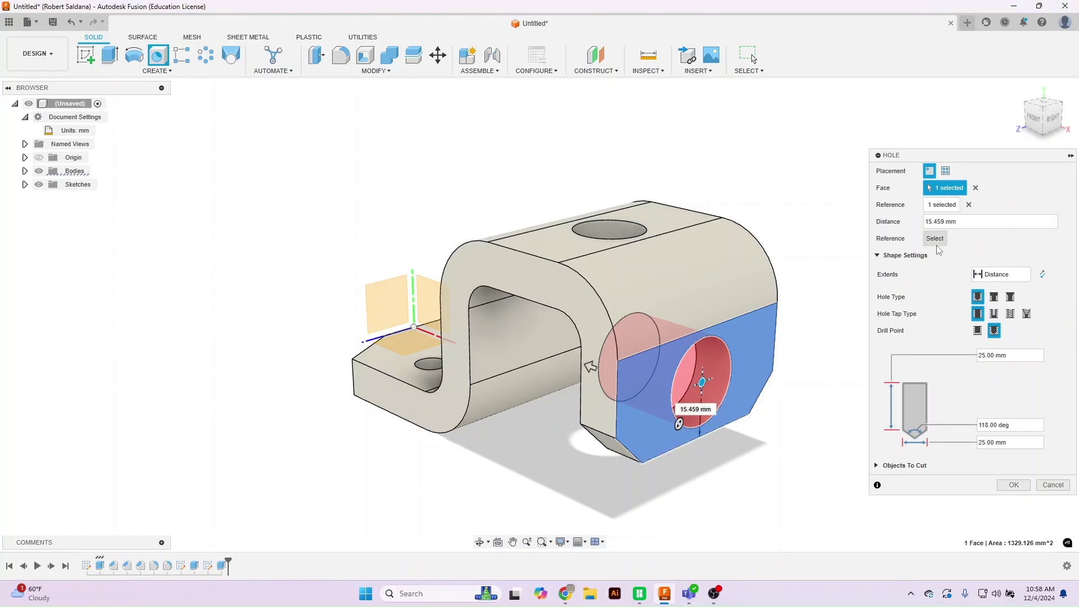
pyautogui.click(615, 414)
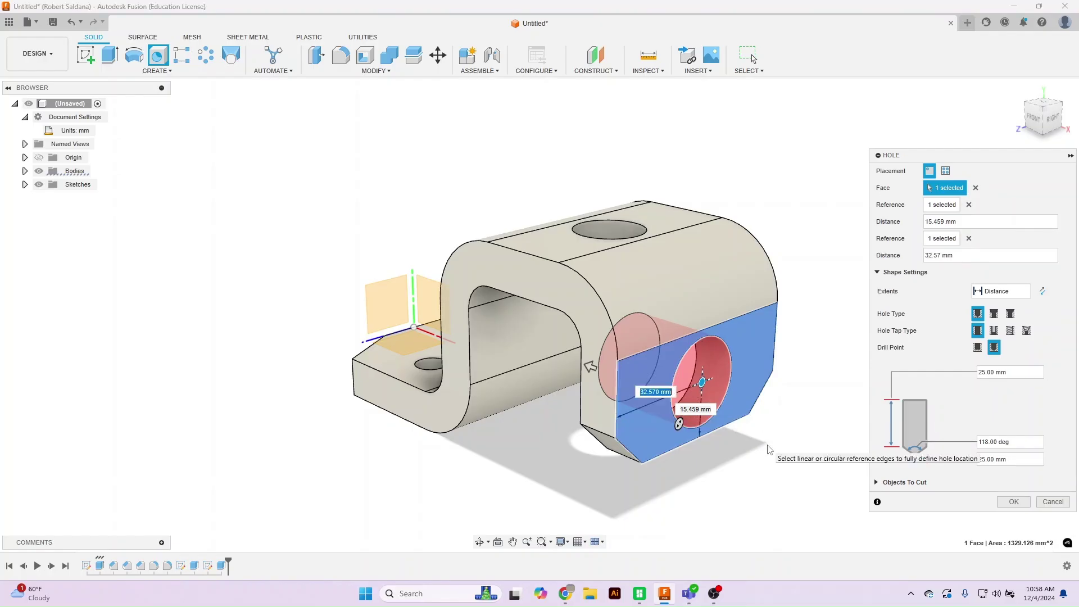
# - Align the hole with the midpoint of the flange's lower edge, clearing both edge references and raising its center to mid-face
pyautogui.click(1052, 119)
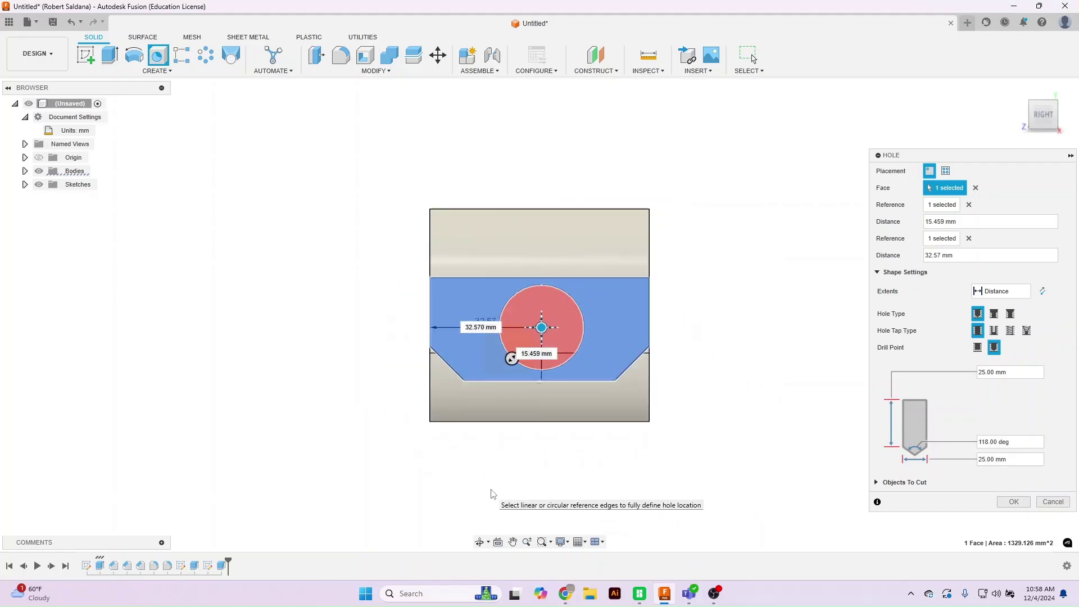
pyautogui.click(538, 383)
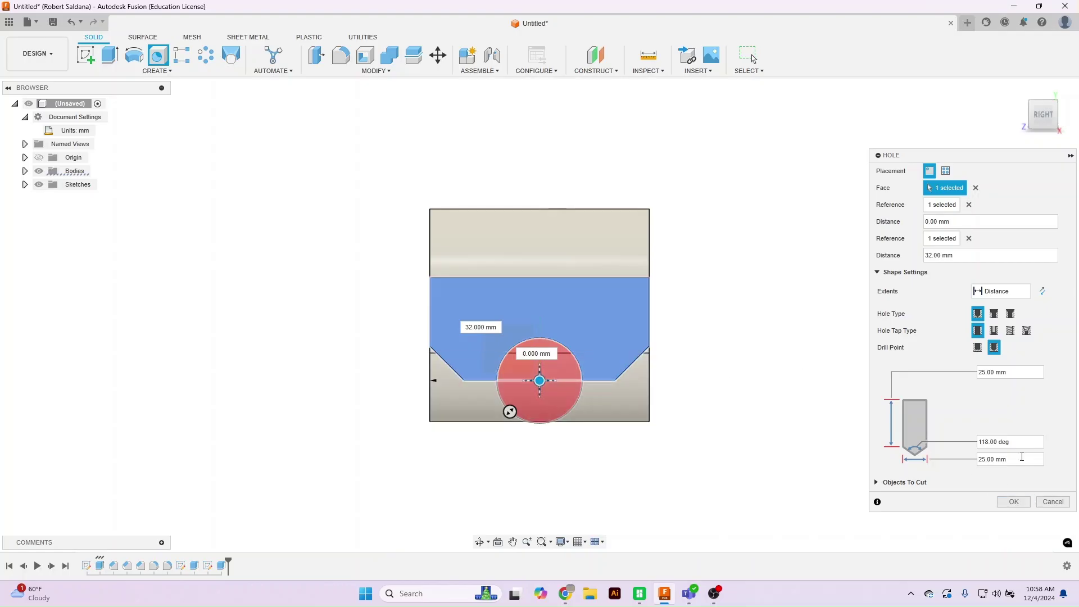
pyautogui.click(968, 238)
pyautogui.click(968, 204)
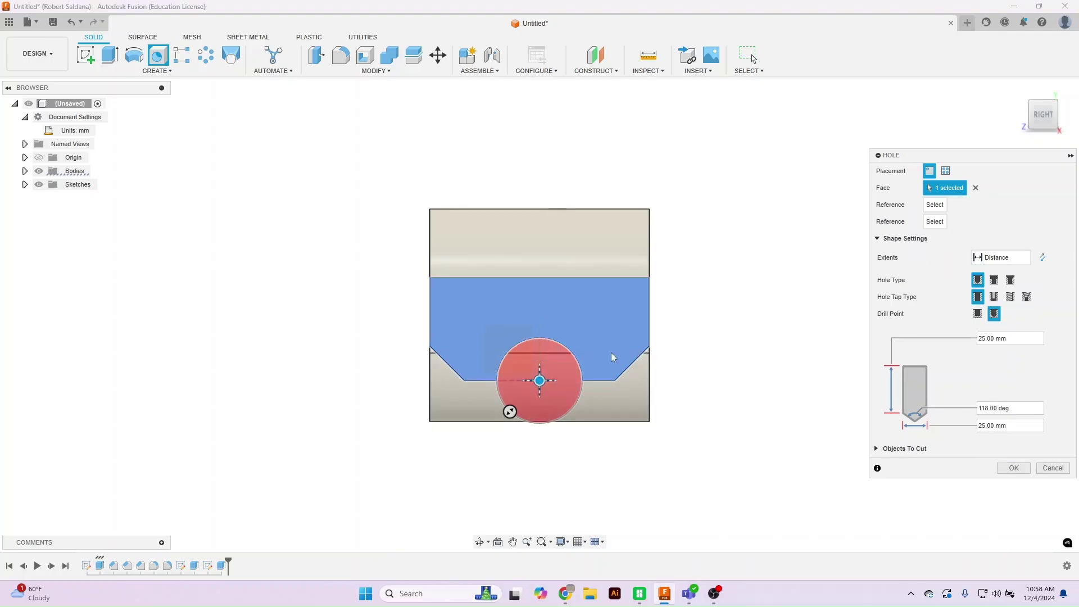
pyautogui.moveTo(540, 381); pyautogui.dragTo(539, 327)
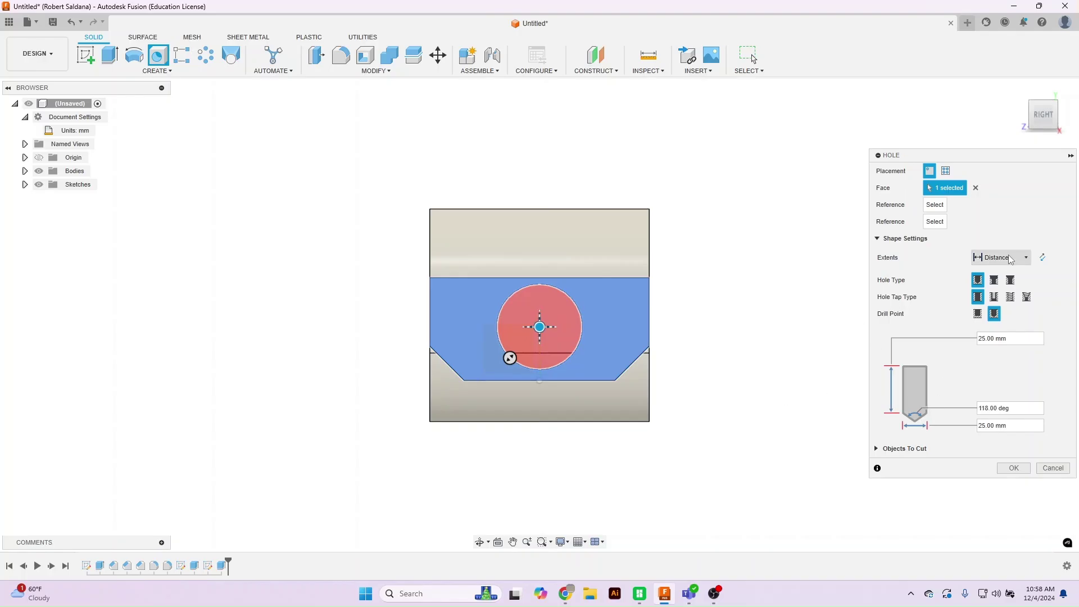
# - Set the flange hole's extents to All and its hole type to Countersink
pyautogui.click(1011, 259)
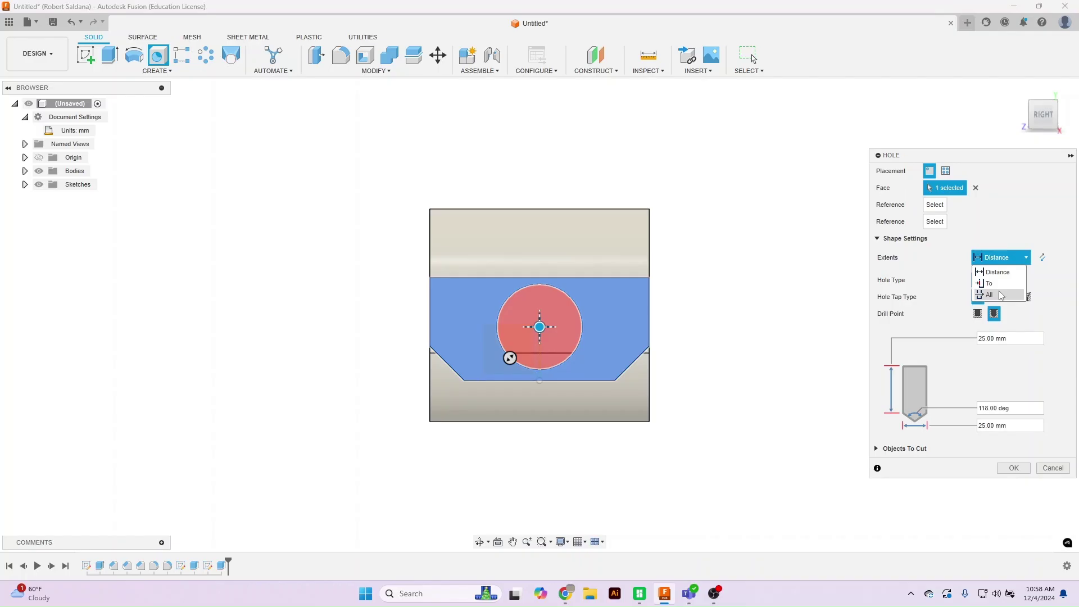
pyautogui.click(989, 293)
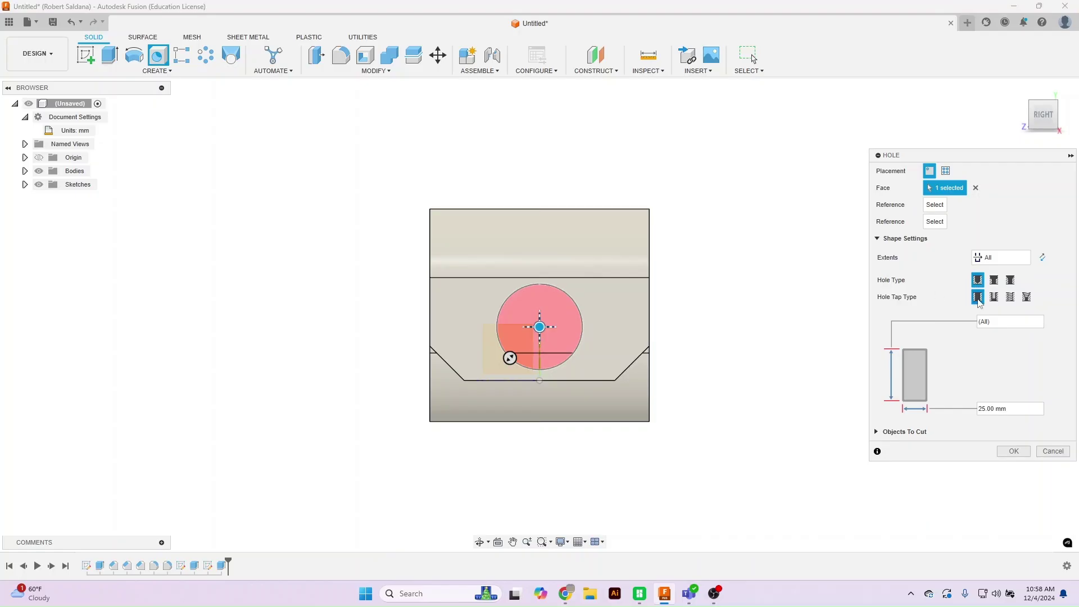
pyautogui.click(1010, 281)
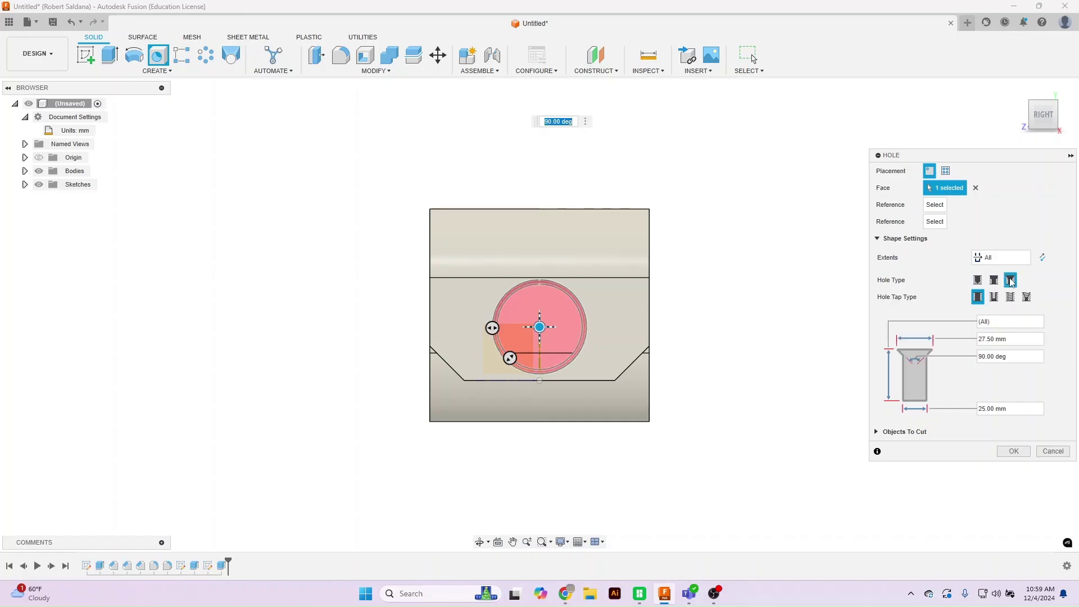
# - Create the flange hole with a 24 mm countersink diameter, 20 mm hole diameter and 82 degree countersink angle
pyautogui.click(1020, 340)
pyautogui.write('24')
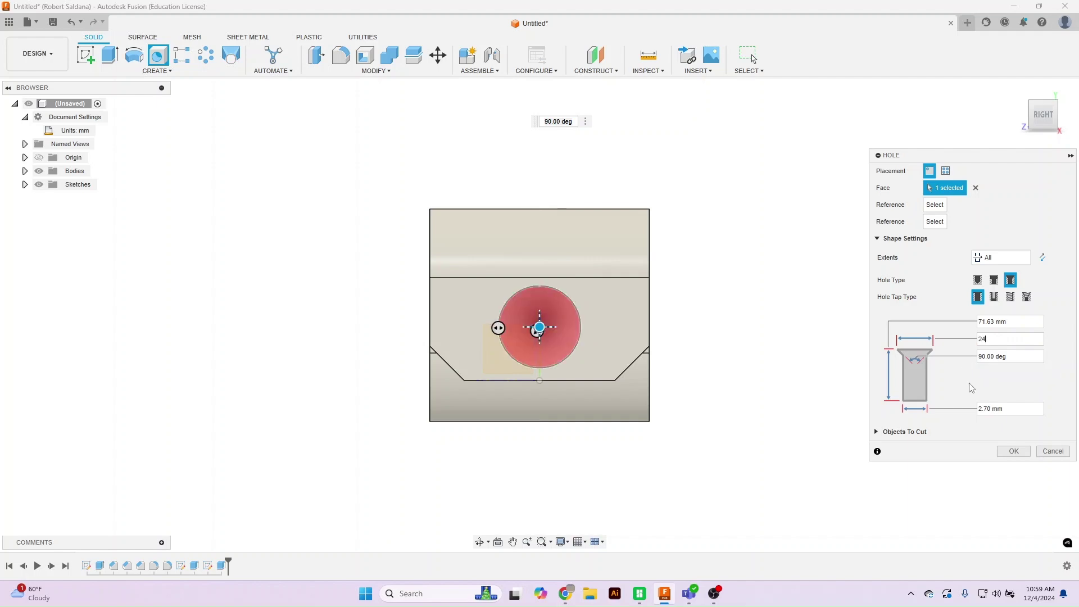
pyautogui.moveTo(1004, 409); pyautogui.dragTo(962, 412)
pyautogui.write('20')
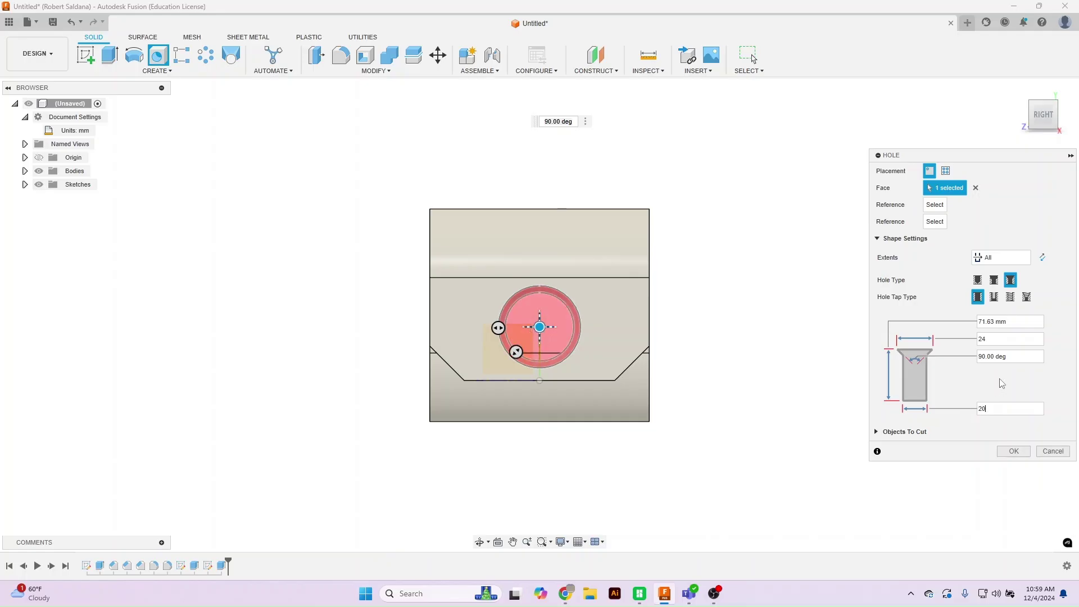
pyautogui.click(994, 356)
pyautogui.write('82')
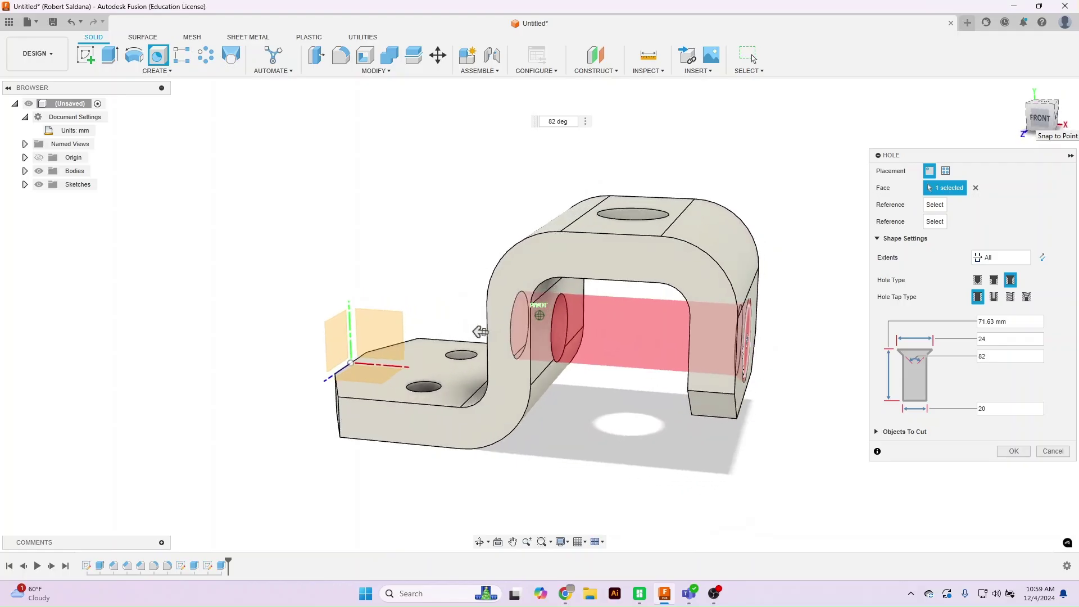
pyautogui.click(1016, 453)
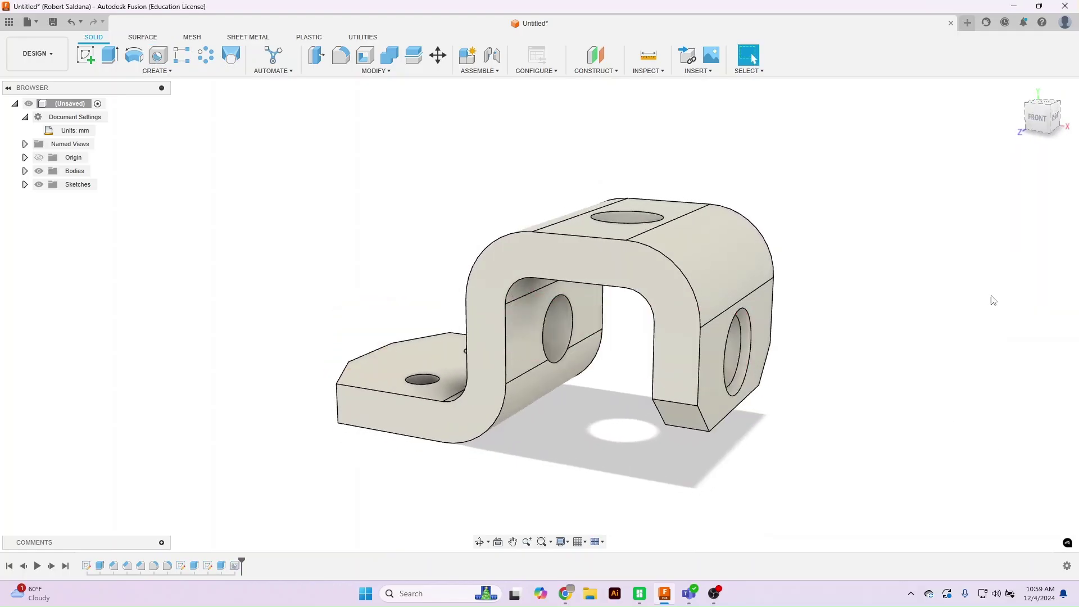